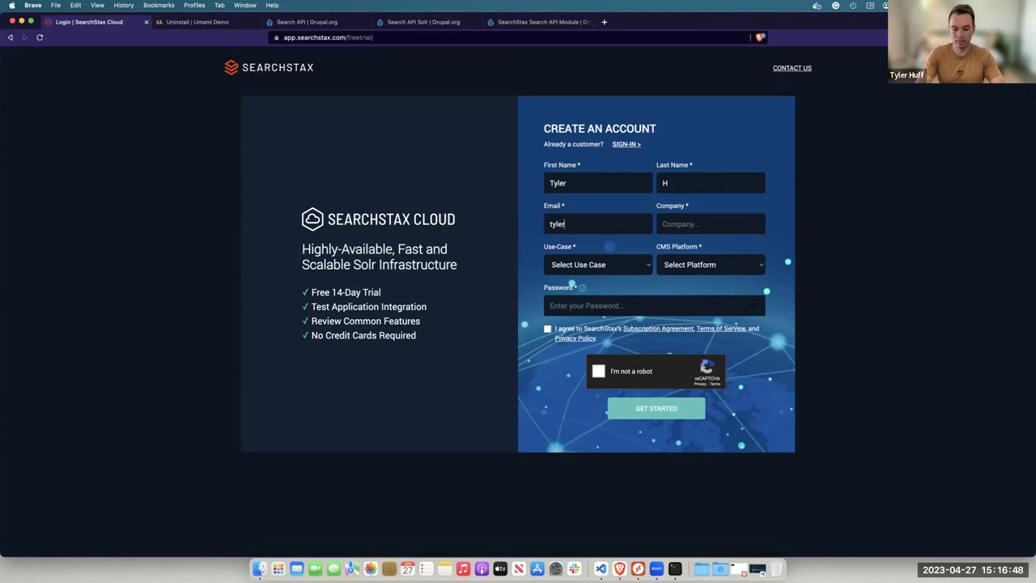
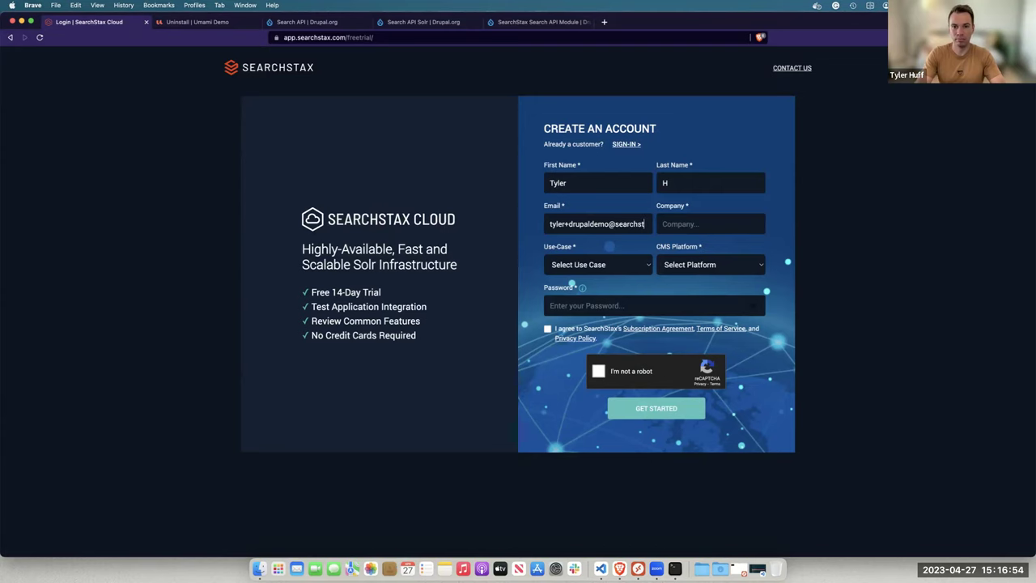
Complete the sign-up e-mail address and enter SearchStax as the company
key("Tab")
type("Search")
key("BackSpace")
type("chStax")
Choose Website Search as the use case and Drupal as the CMS platform
key("Tab")
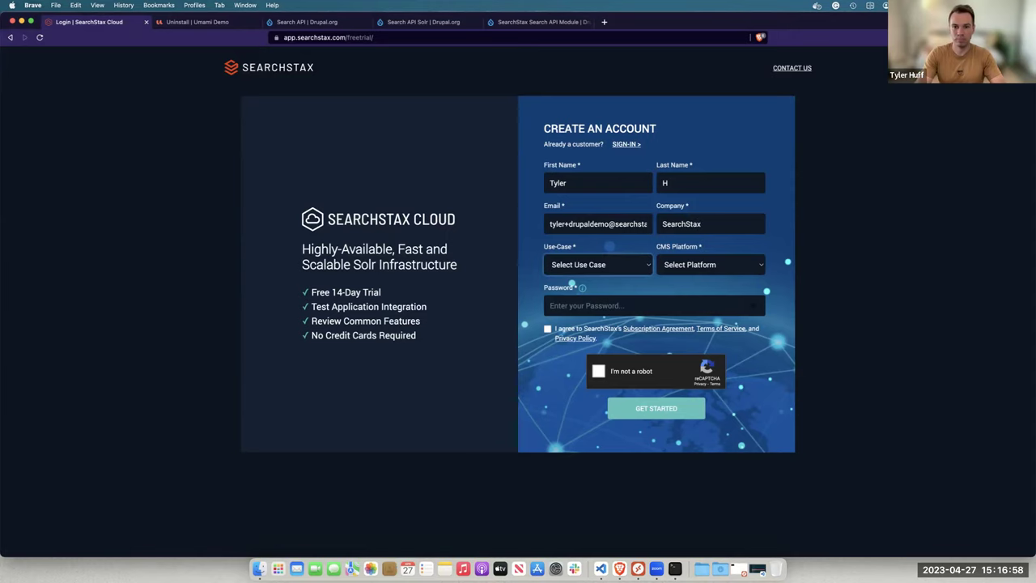
key("space")
key("Down")
key("Down")
key("Down")
key("Down")
key("Down")
key("Return")
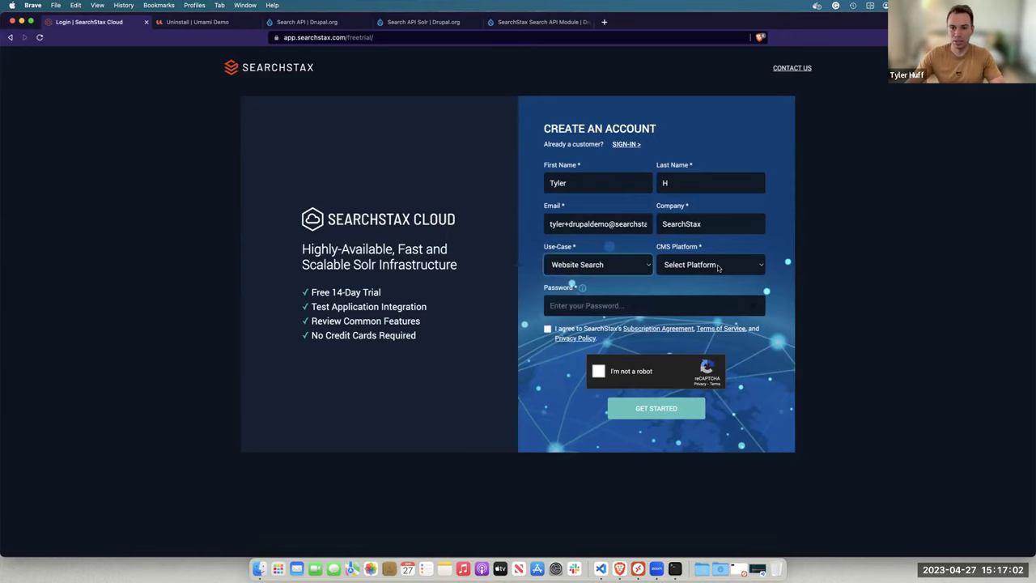
left_click(718, 267)
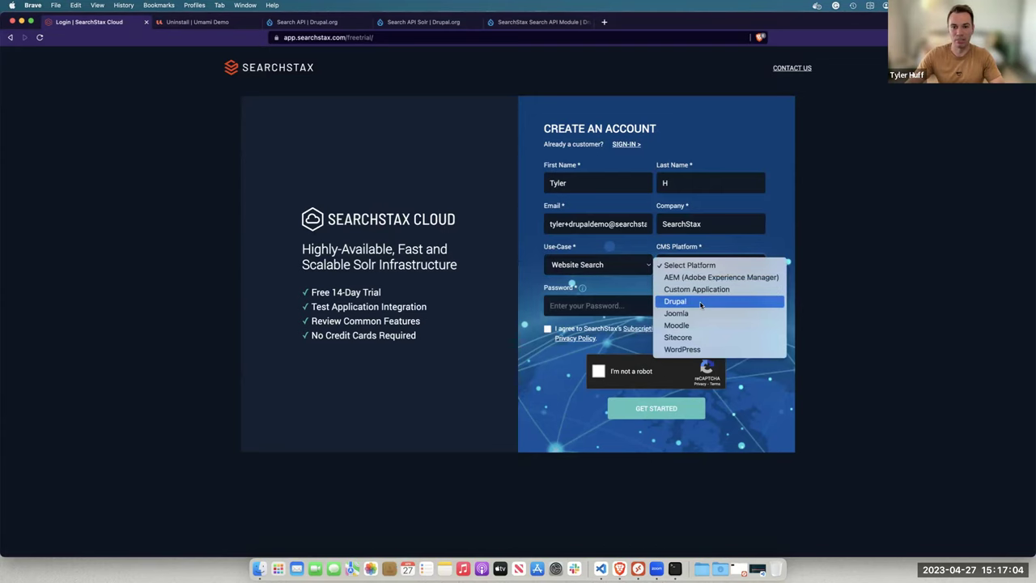
left_click(701, 301)
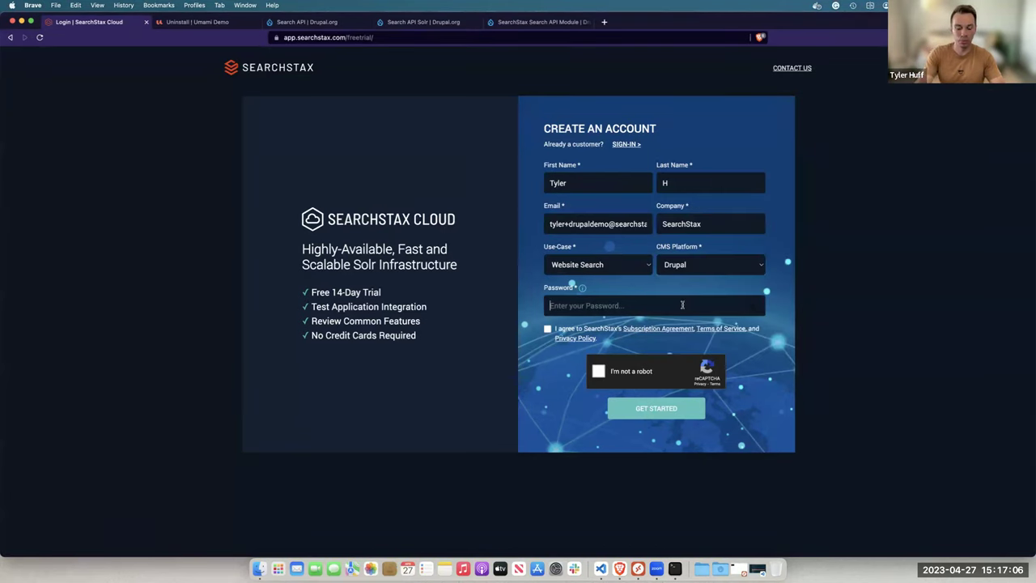
Enter a password, accept the terms, pass the reCAPTCHA and submit the sign-up
left_click(682, 305)
type("**********")
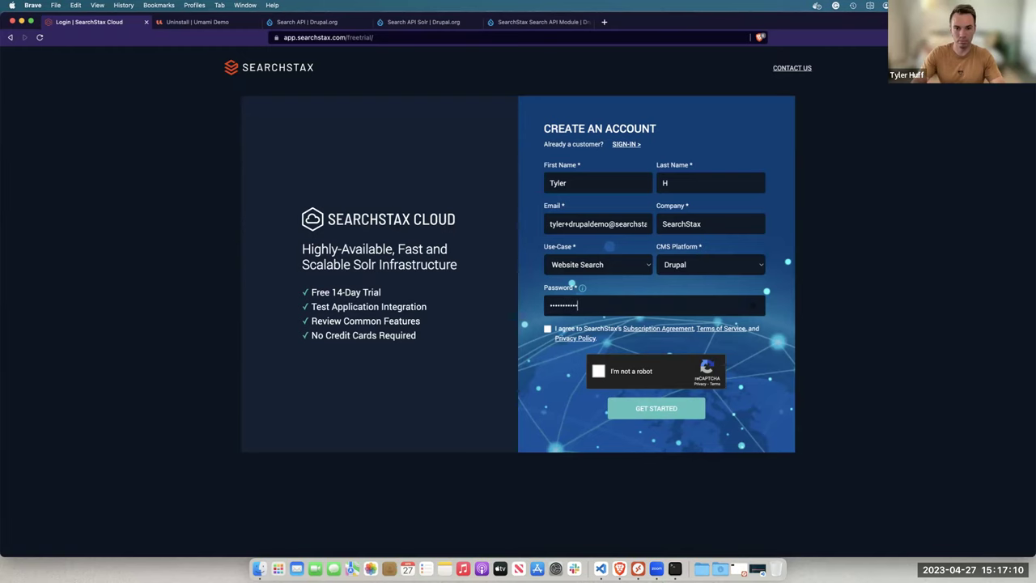
left_click(572, 331)
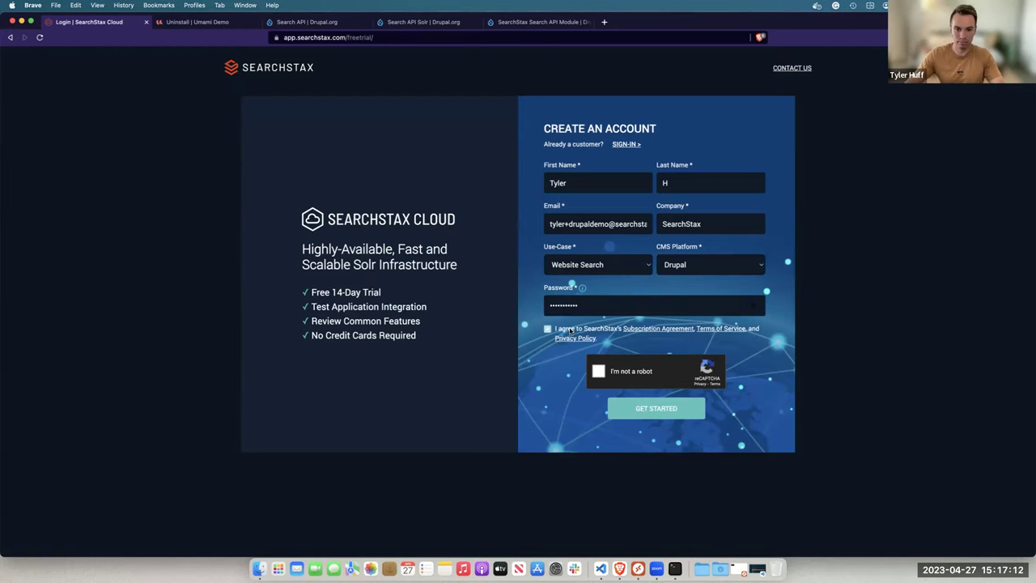
left_click(600, 370)
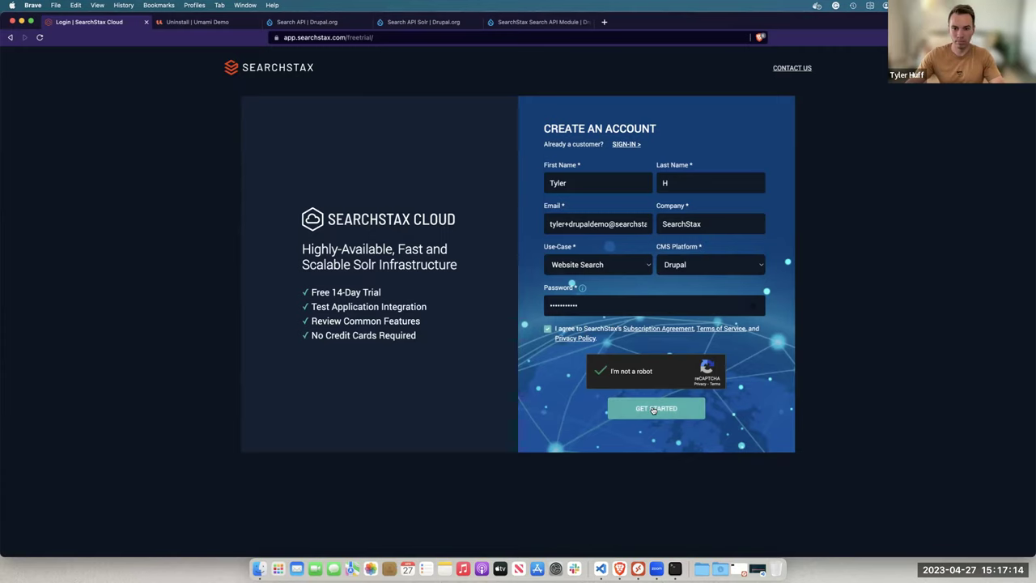
left_click(653, 410)
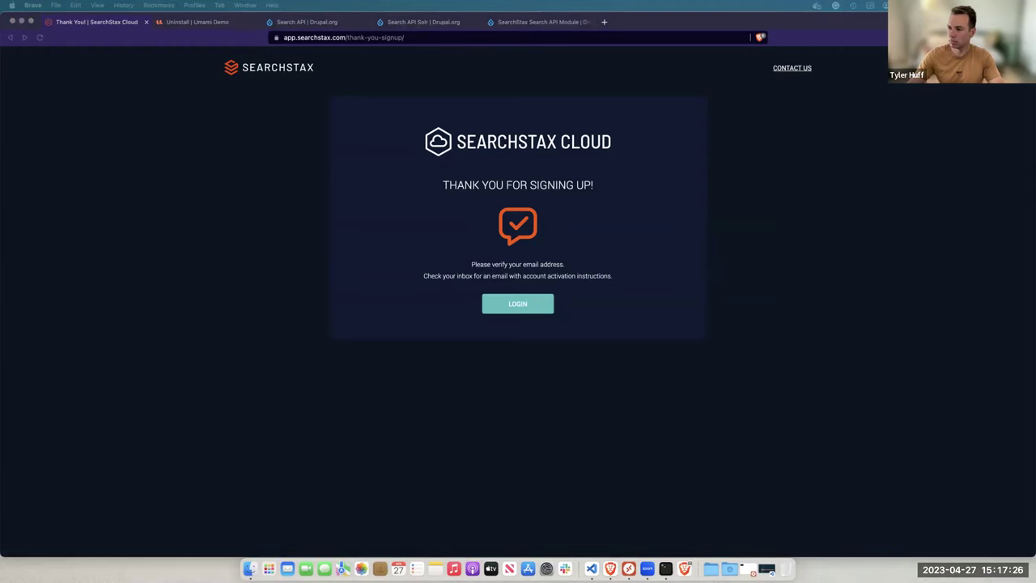
Sign in to the new SearchStax Cloud trial account with its e-mail and password
left_click(540, 306)
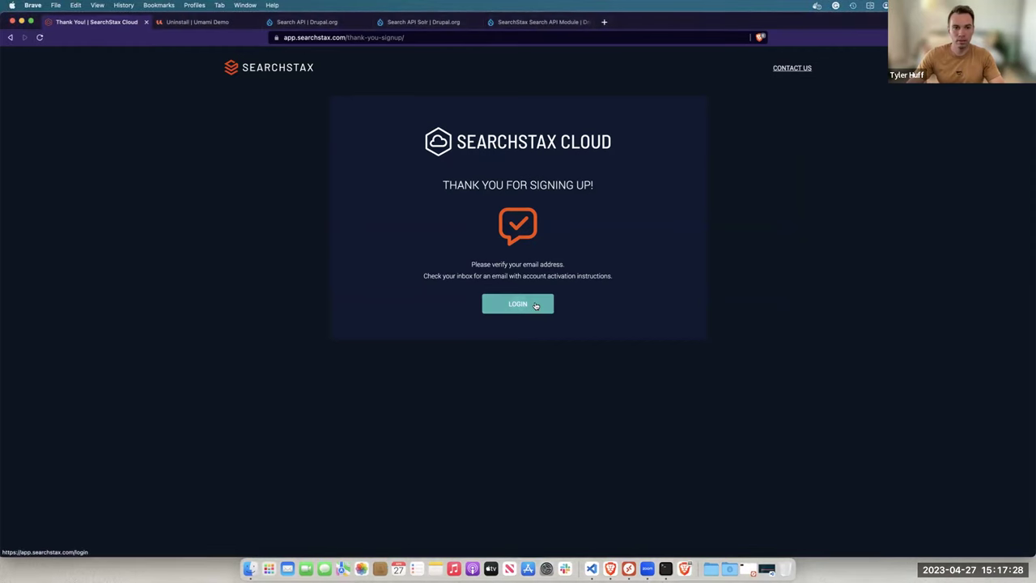
left_click(535, 305)
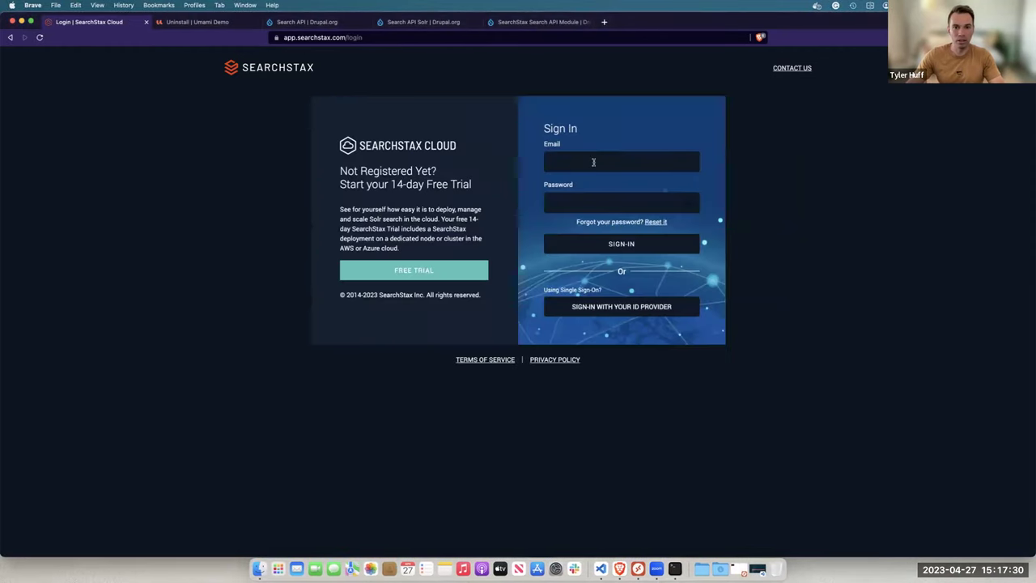
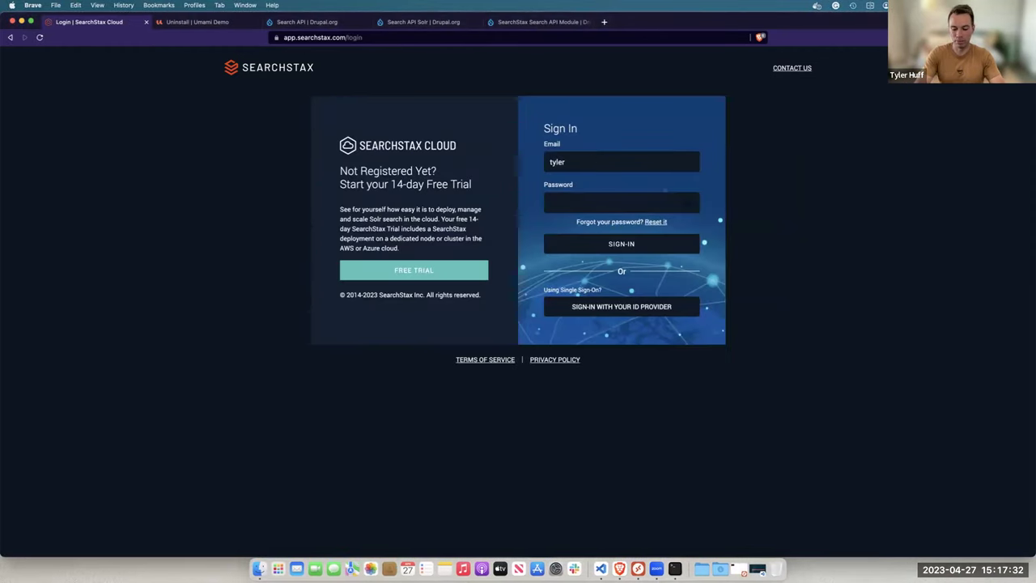
key("Tab")
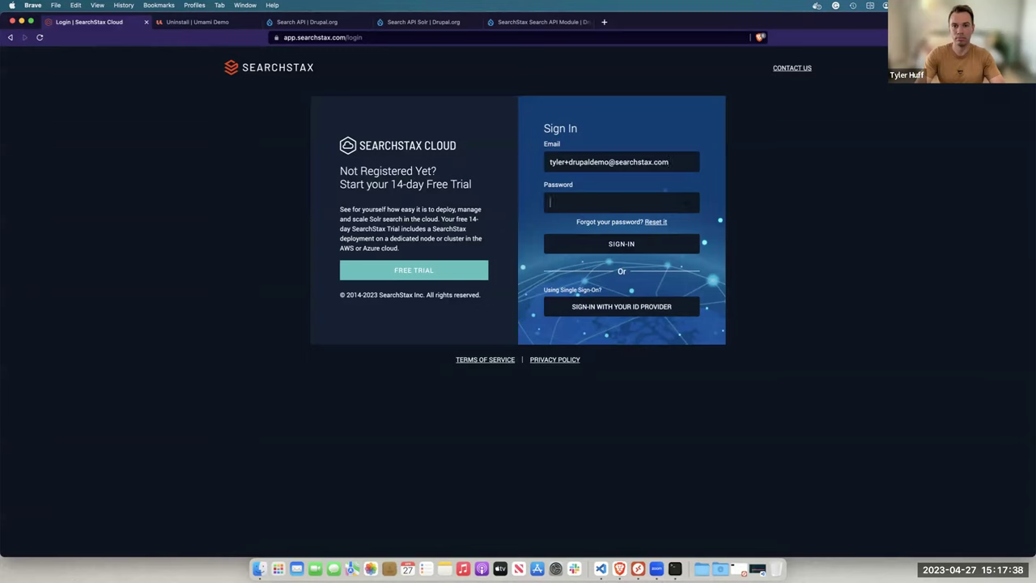
type("*****")
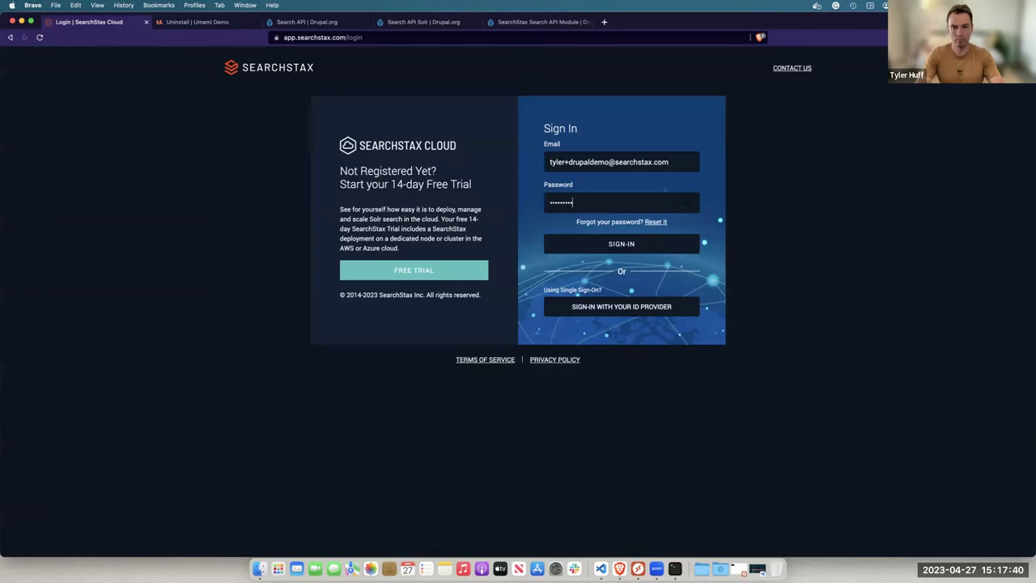
key("BackSpace")
key("BackSpace")
key("BackSpace")
key("BackSpace")
key("BackSpace")
key("BackSpace")
key("BackSpace")
key("BackSpace")
type("***")
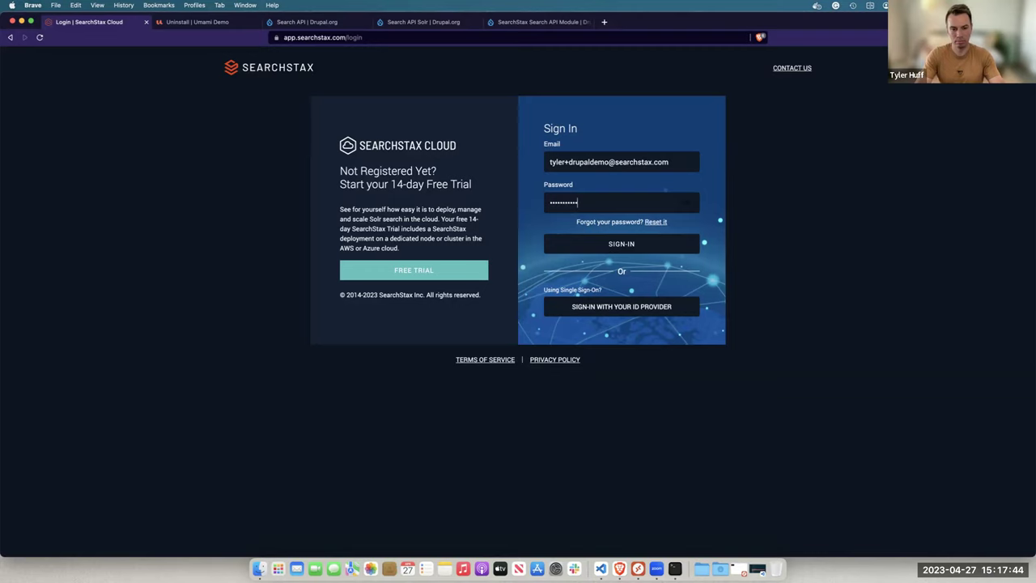
left_click(609, 245)
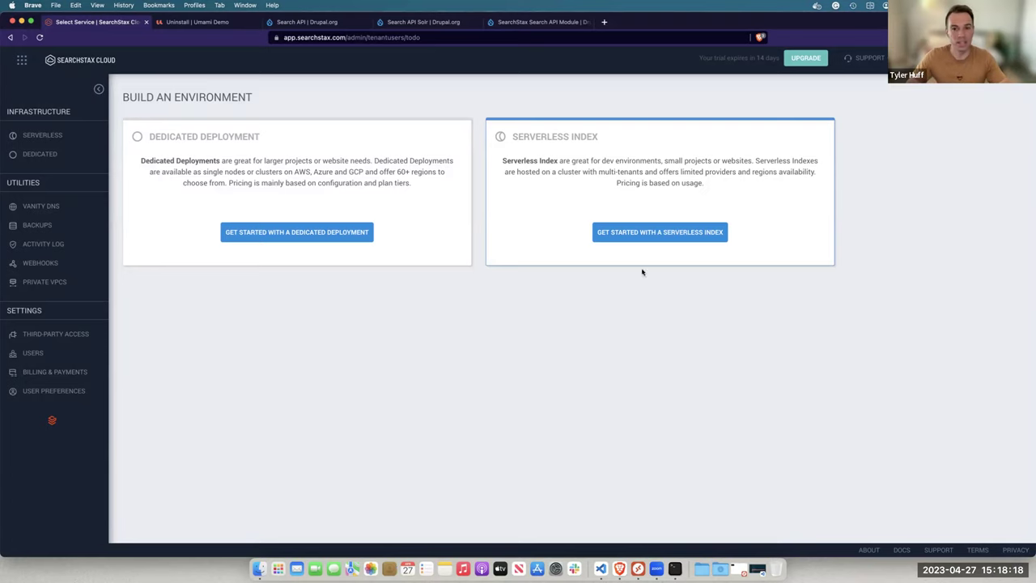
Define a serverless index drupal_demo in US West (Oregon), keeping the Starter plan
left_click(658, 234)
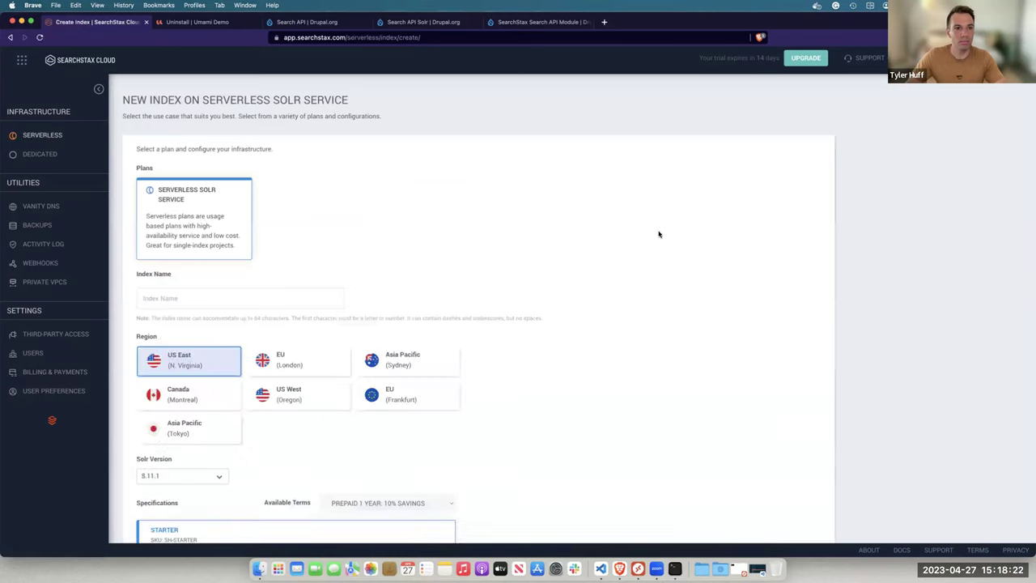
scroll(324, 268, "down", 1)
left_click(313, 252)
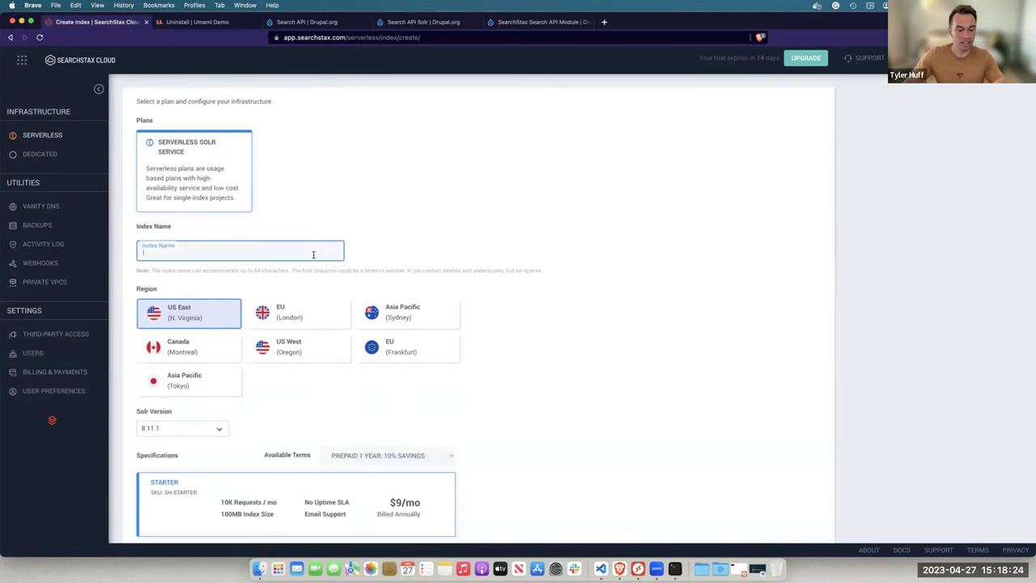
type("drupal_demo")
left_click(269, 368)
left_click(295, 346)
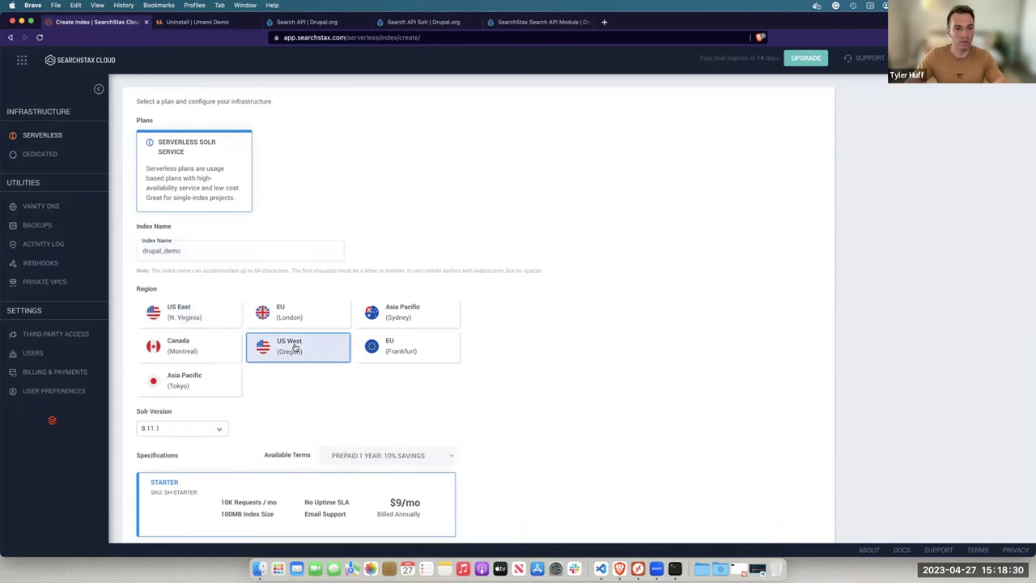
scroll(296, 348, "down", 2)
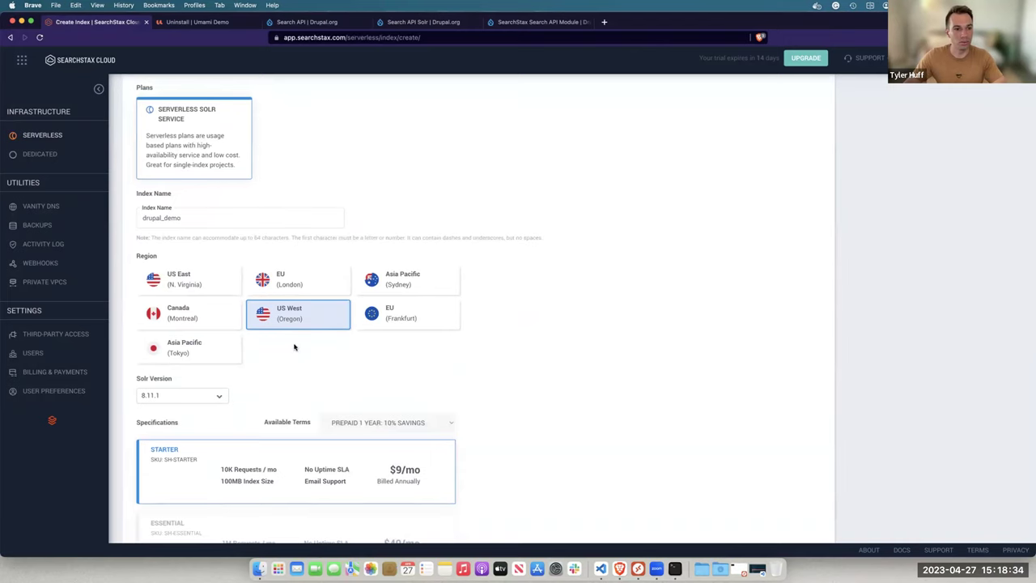
scroll(293, 347, "down", 5)
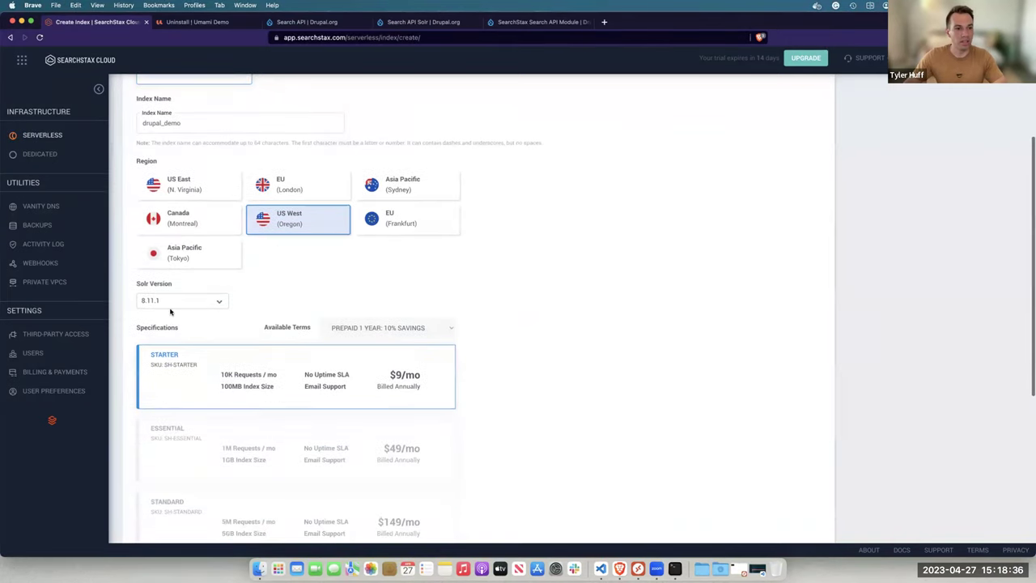
scroll(170, 312, "down", 3)
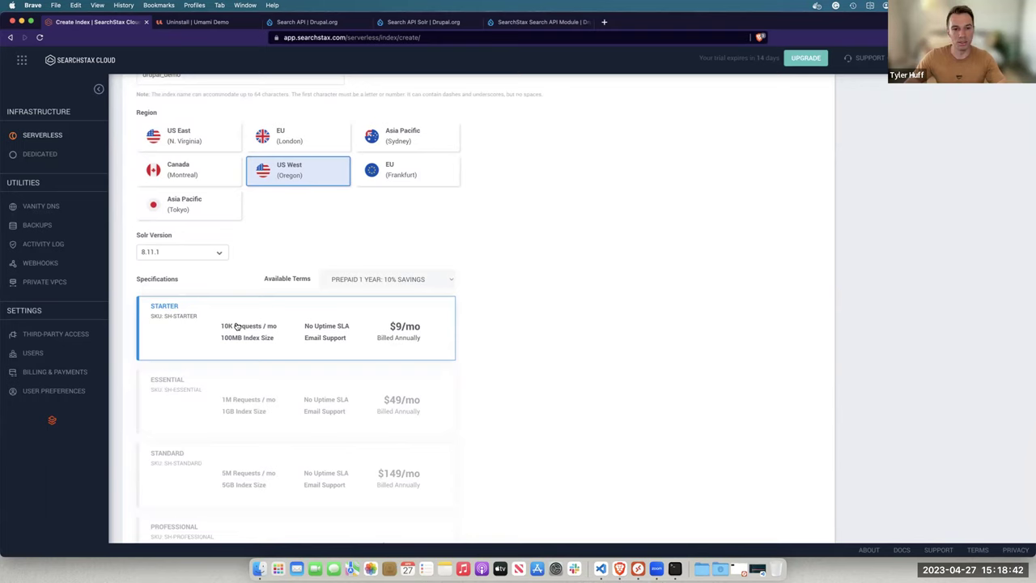
scroll(236, 325, "down", 10)
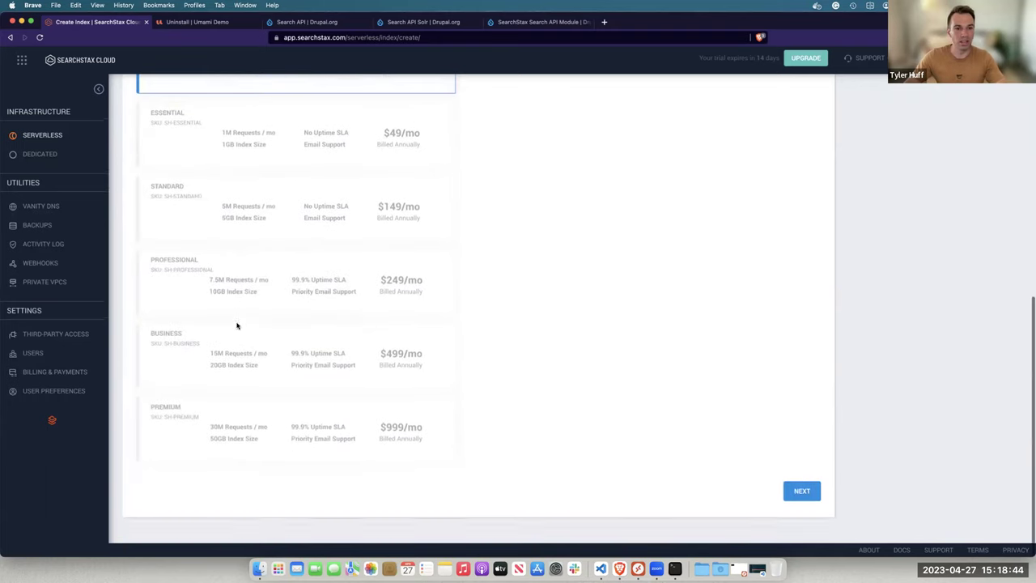
left_click(793, 487)
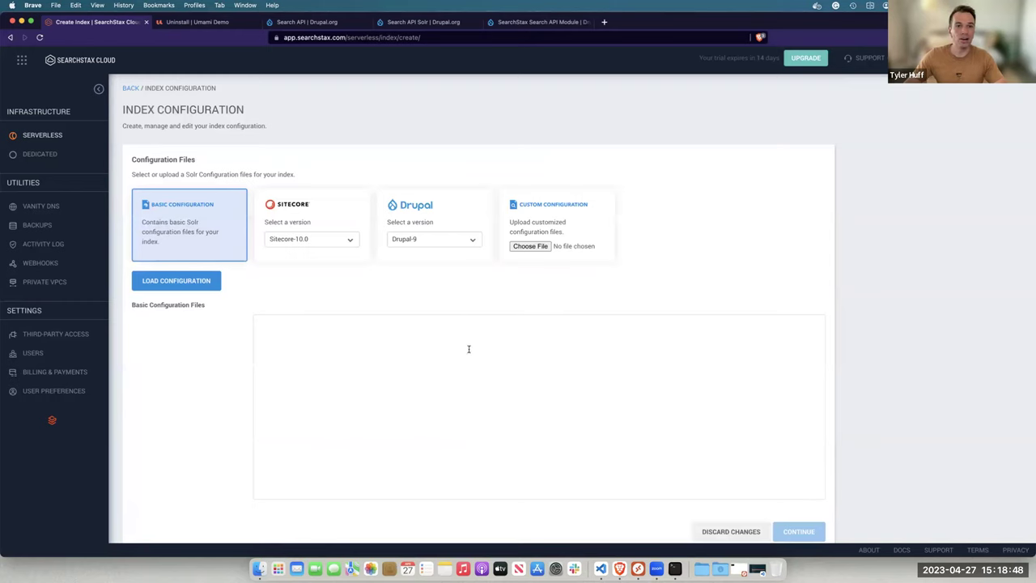
Load the Drupal-9 configuration files and confirm to create the drupal_demo index
left_click(450, 214)
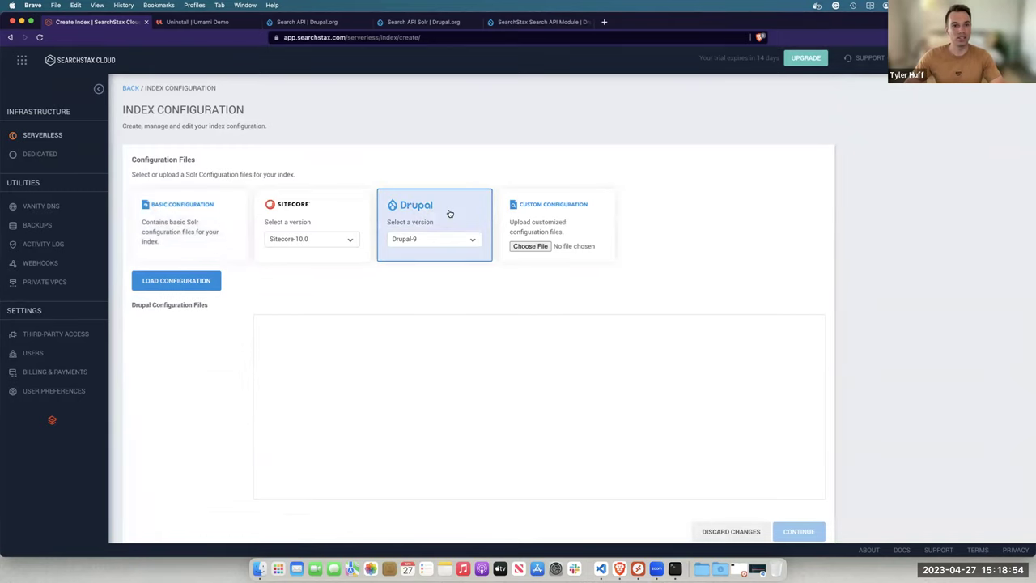
scroll(412, 261, "down", 2)
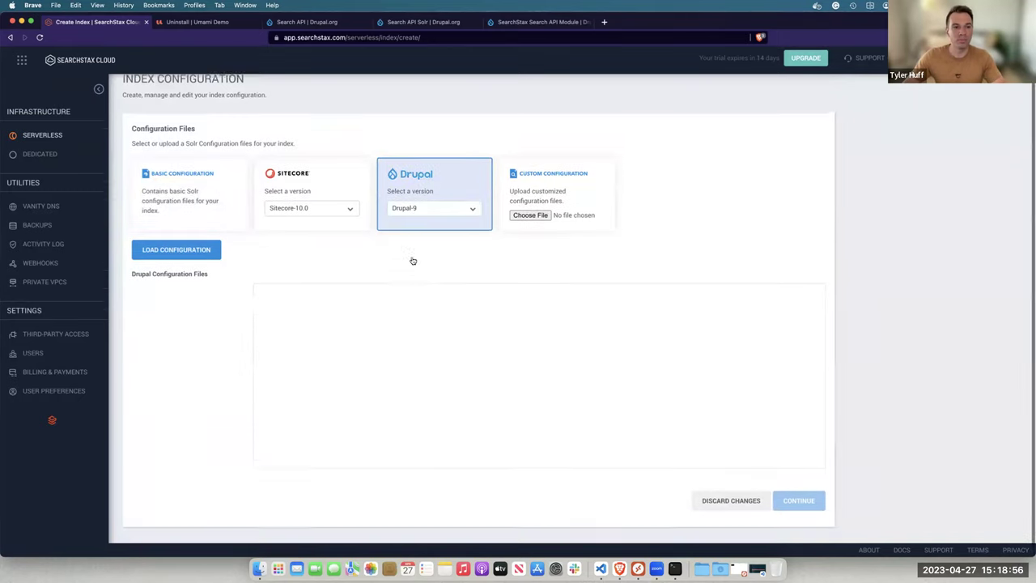
left_click(195, 244)
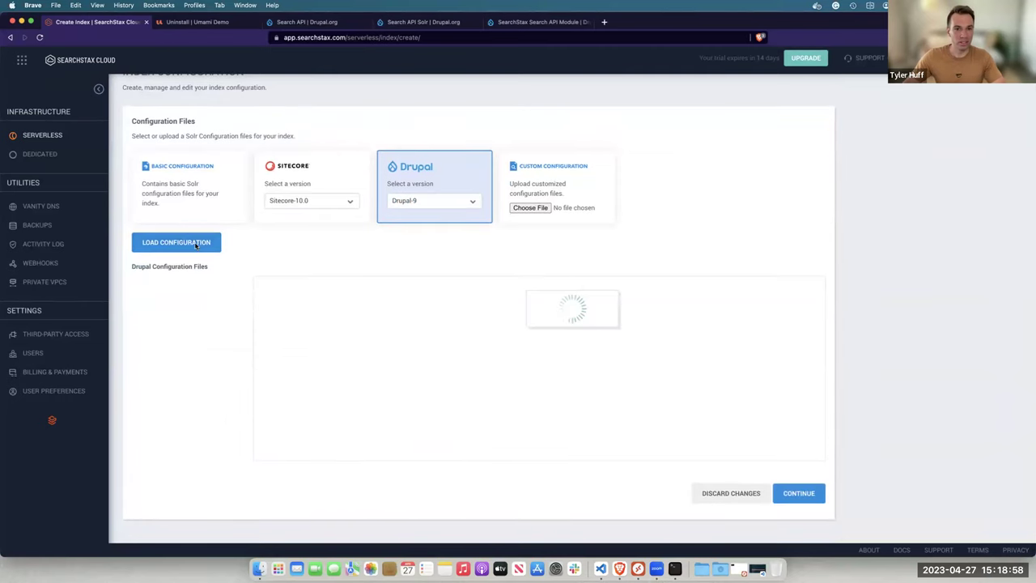
scroll(188, 287, "down", 10)
scroll(188, 287, "down", 4)
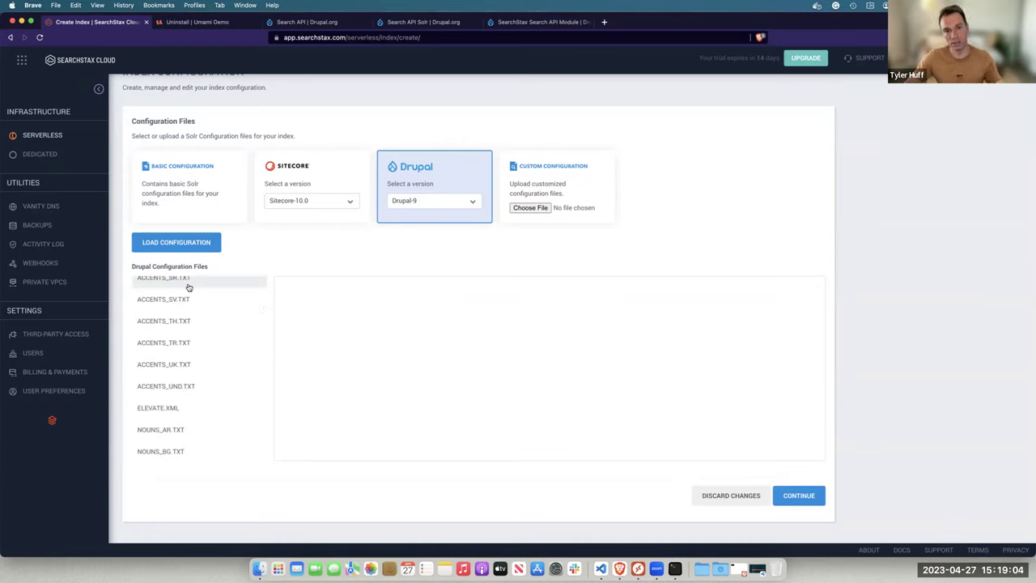
scroll(189, 287, "down", 15)
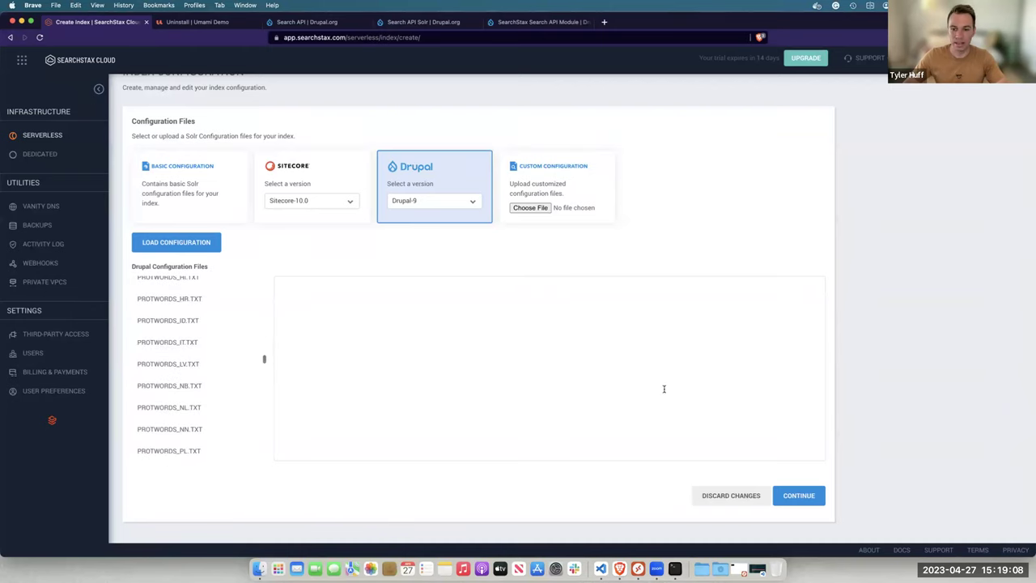
left_click(813, 492)
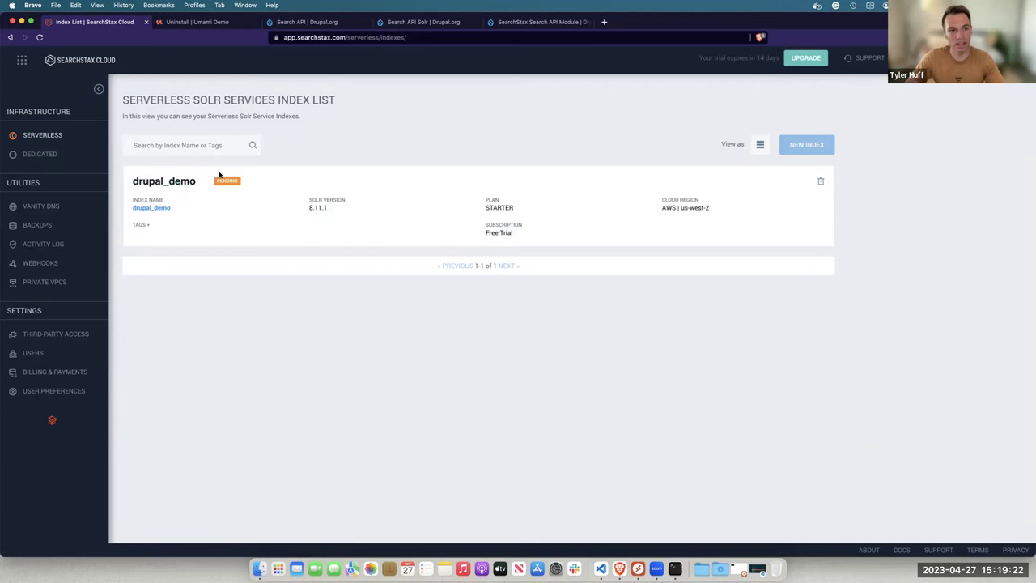
Go from the Umami uninstall page back to the site homepage, then view the Search API project page
left_click(203, 23)
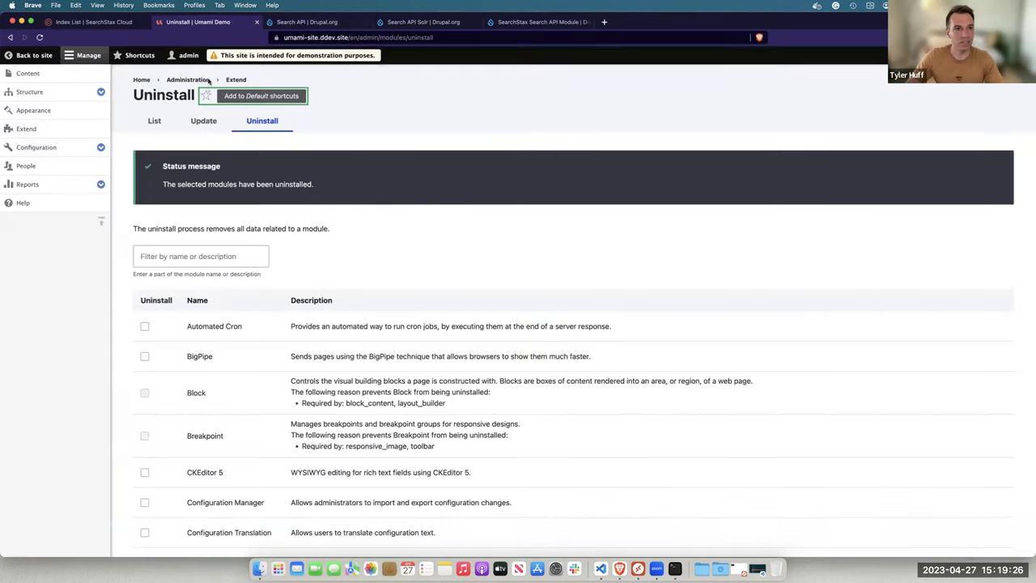
left_click(33, 56)
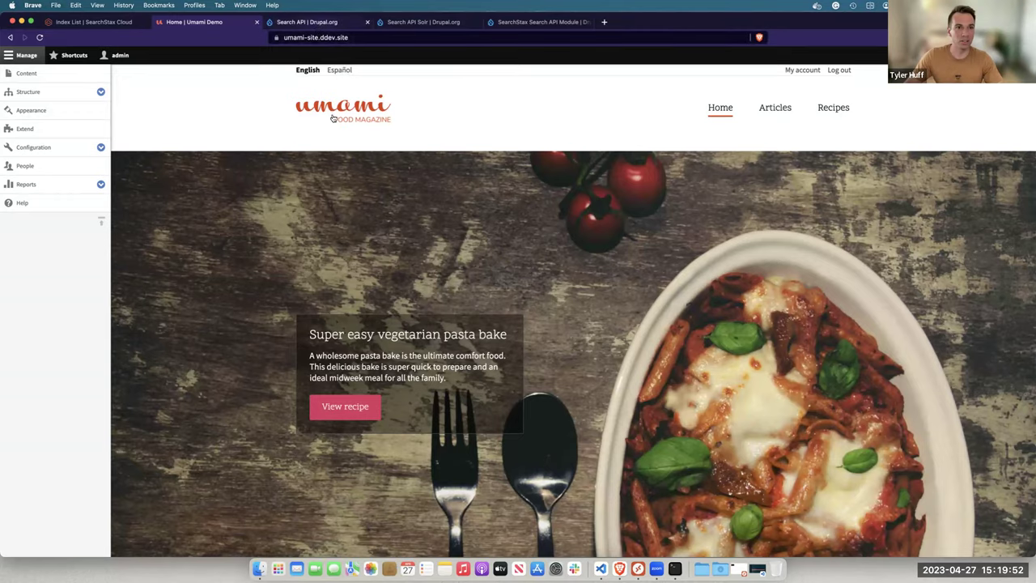
key("ctrl+Tab")
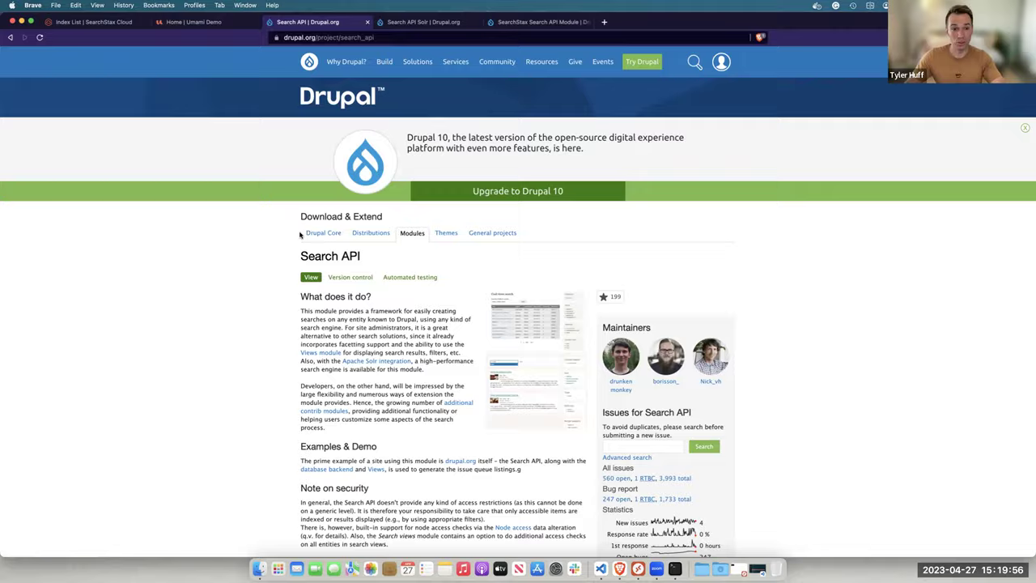
Copy the composer install command for Search API 8.x-1.29 and bring up the terminal
scroll(299, 234, "down", 15)
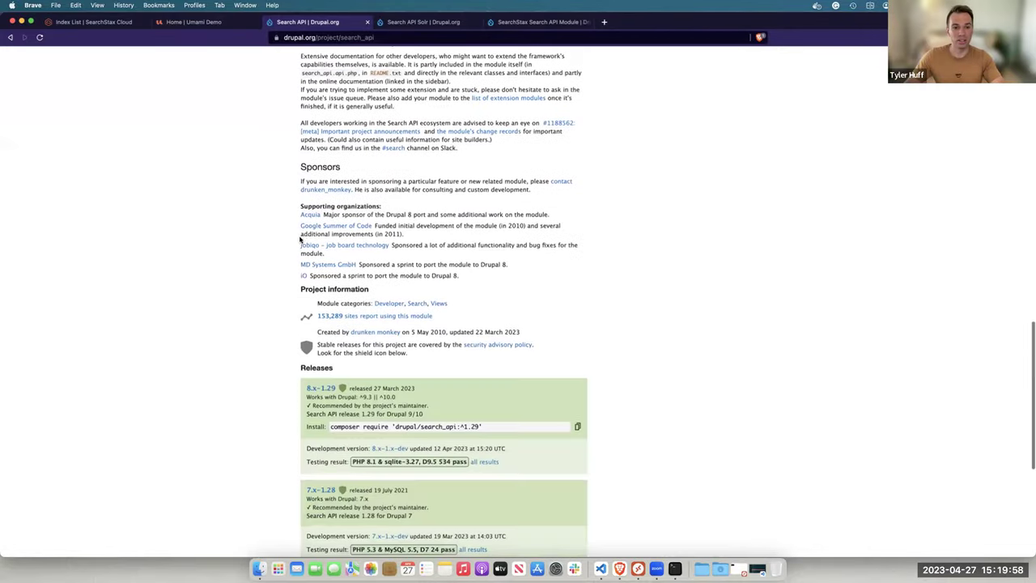
scroll(445, 307, "down", 2)
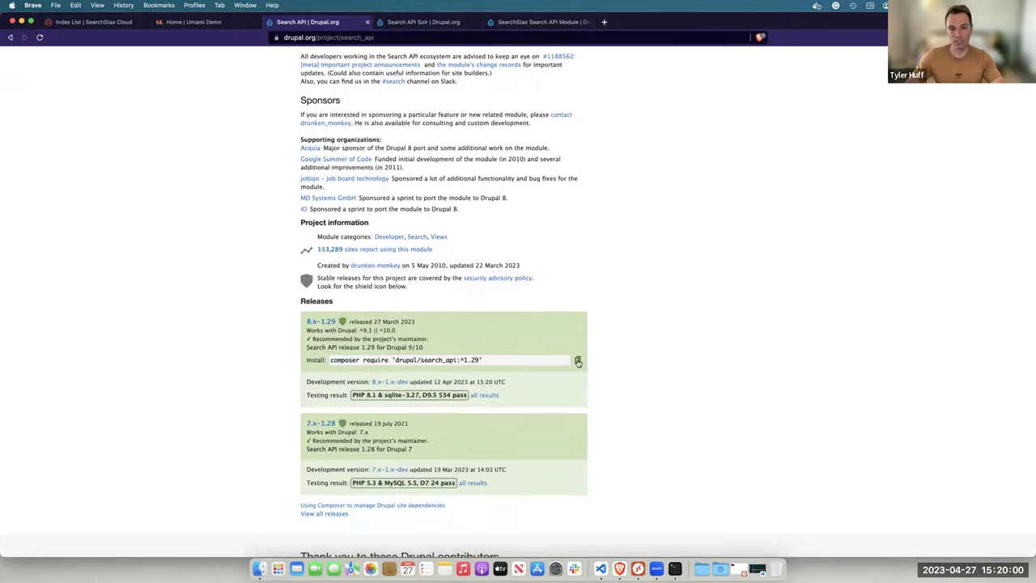
left_click(578, 362)
key("super+c")
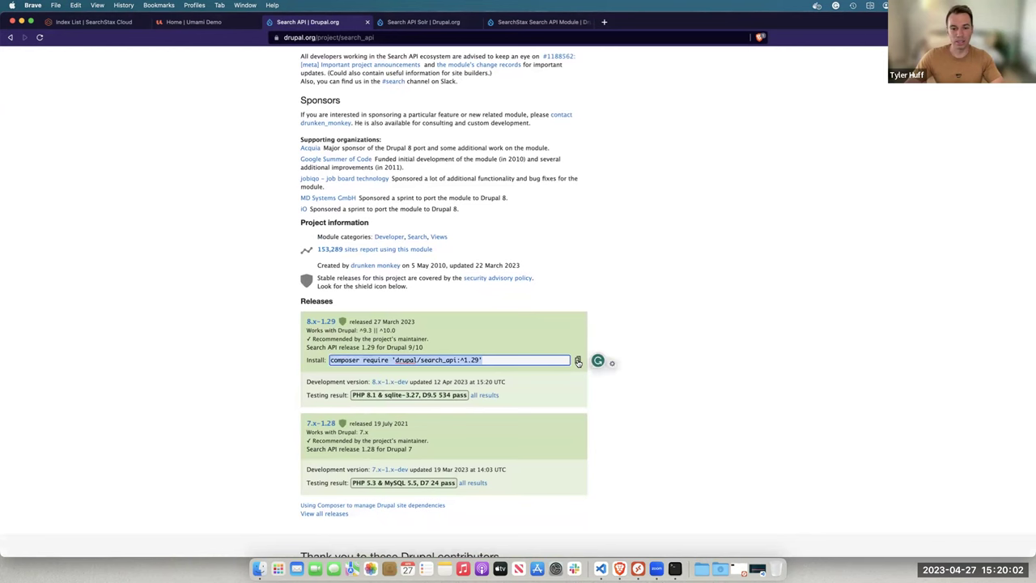
left_click(673, 566)
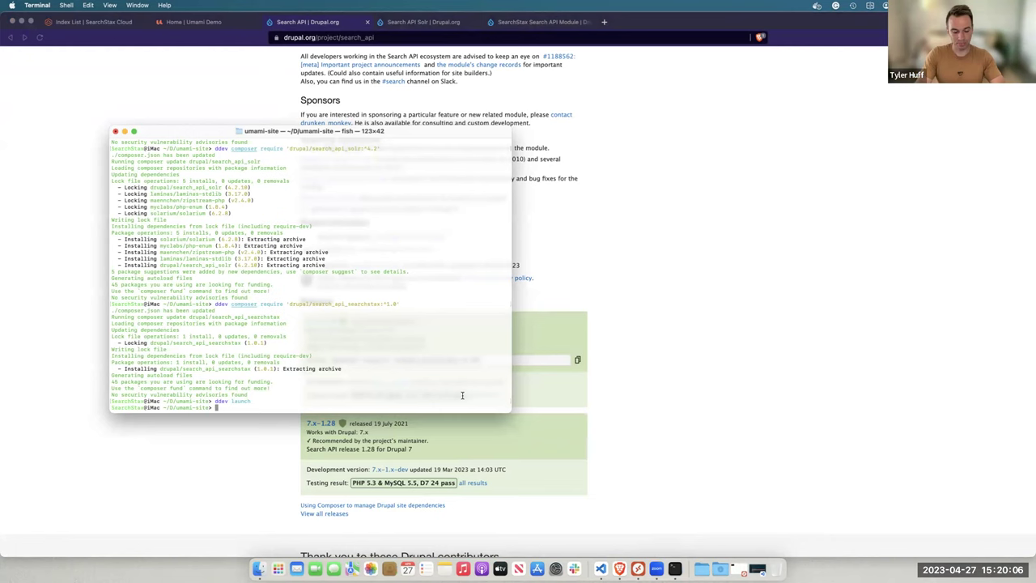
Run ddev composer require 'drupal/search_api:^1.29' and confirm nothing new was installed
type("ddev")
key("super+v")
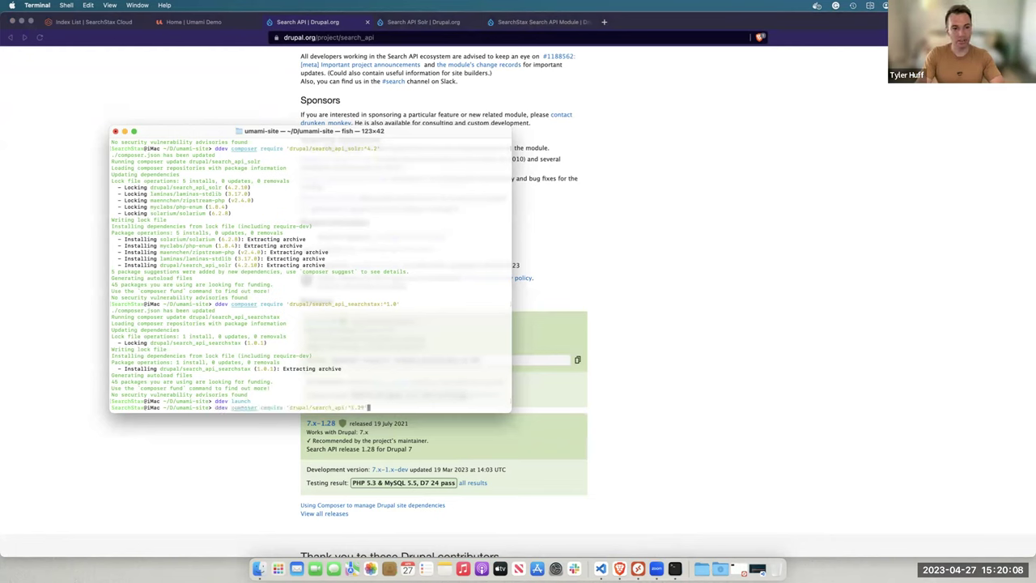
key("Return")
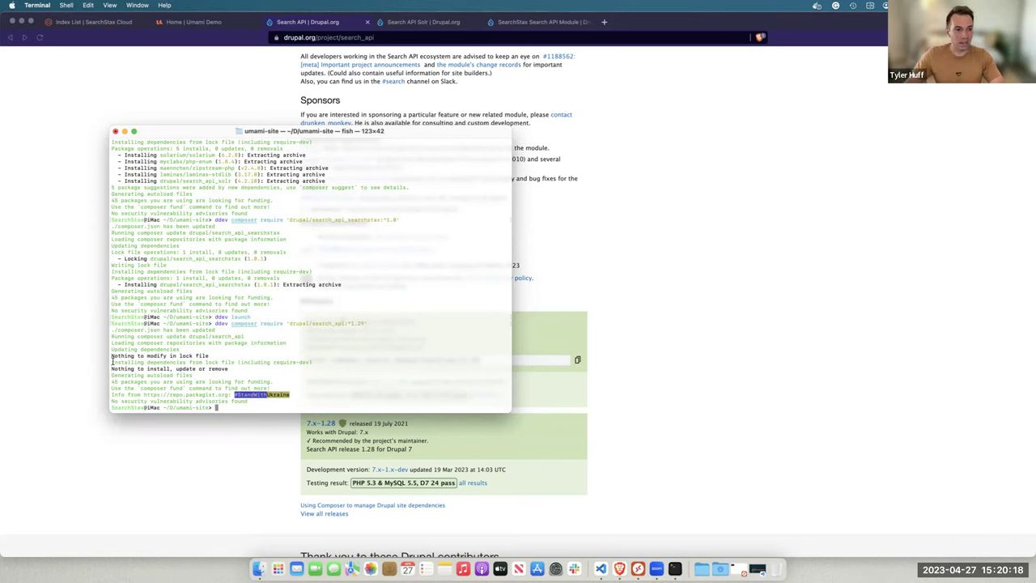
left_click_drag(135, 362, 327, 374)
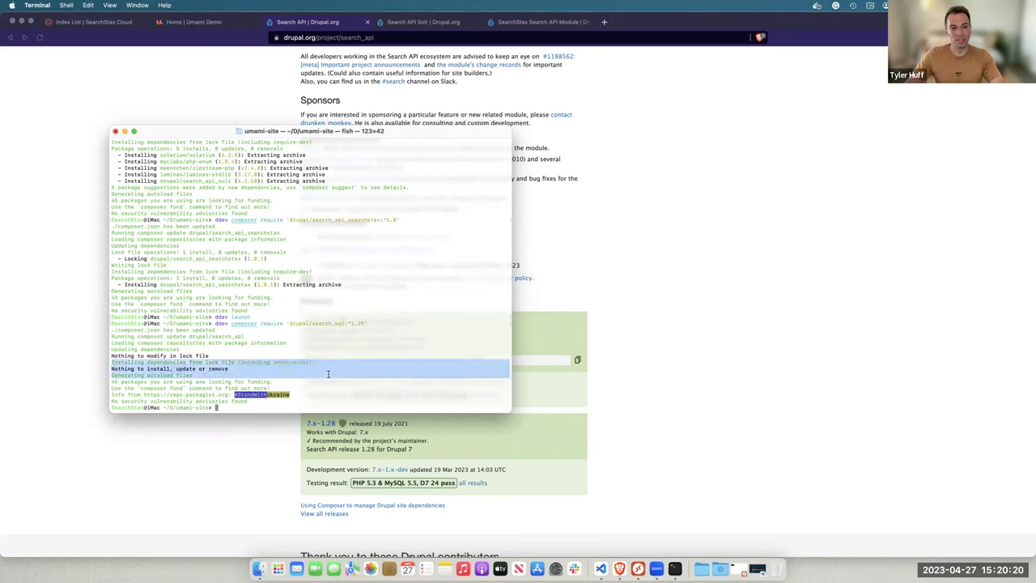
left_click(380, 110)
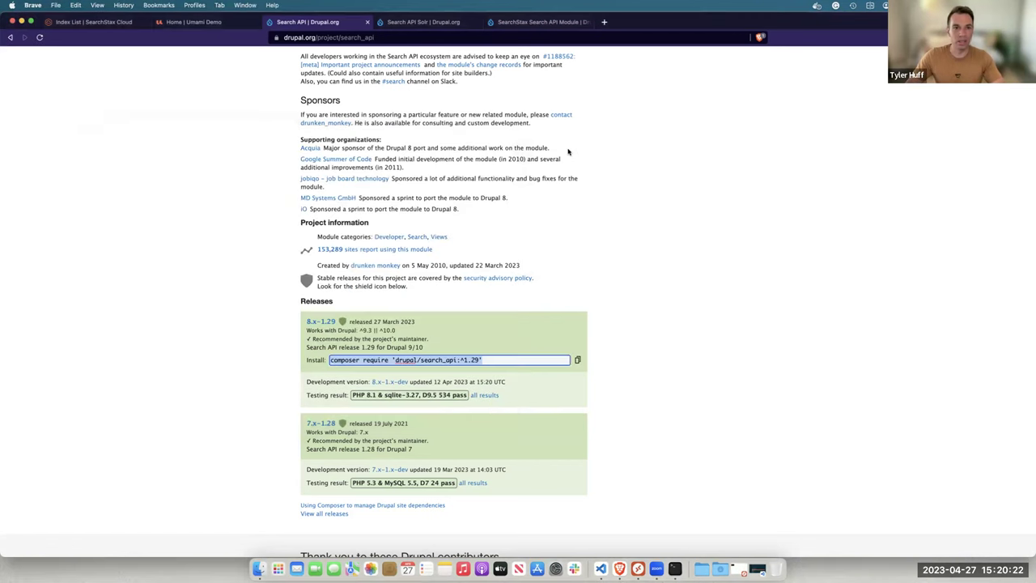
scroll(381, 111, "up", 20)
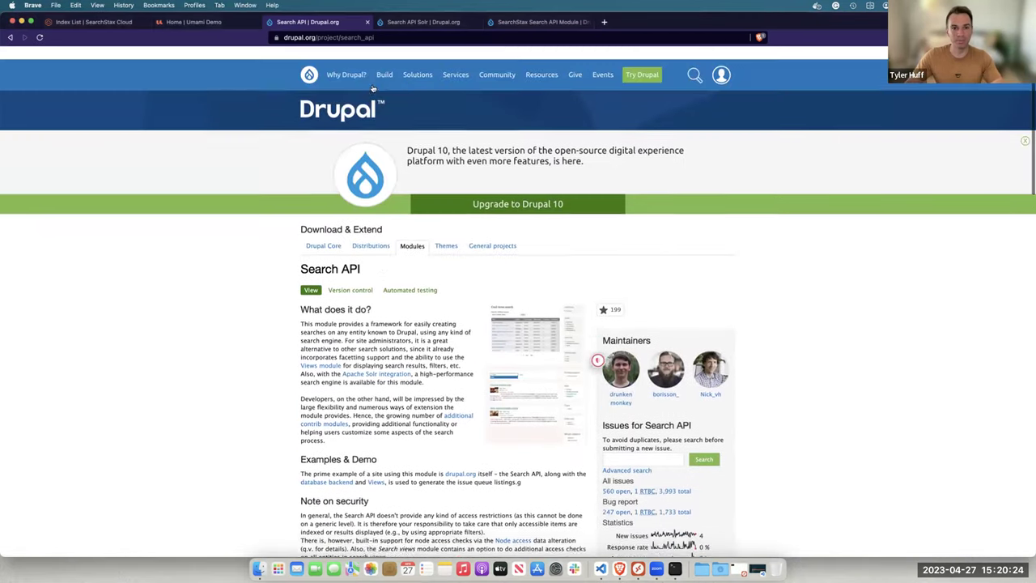
Look over the Search API Solr and SearchStax Search API Module pages, then return to the index list
left_click(416, 22)
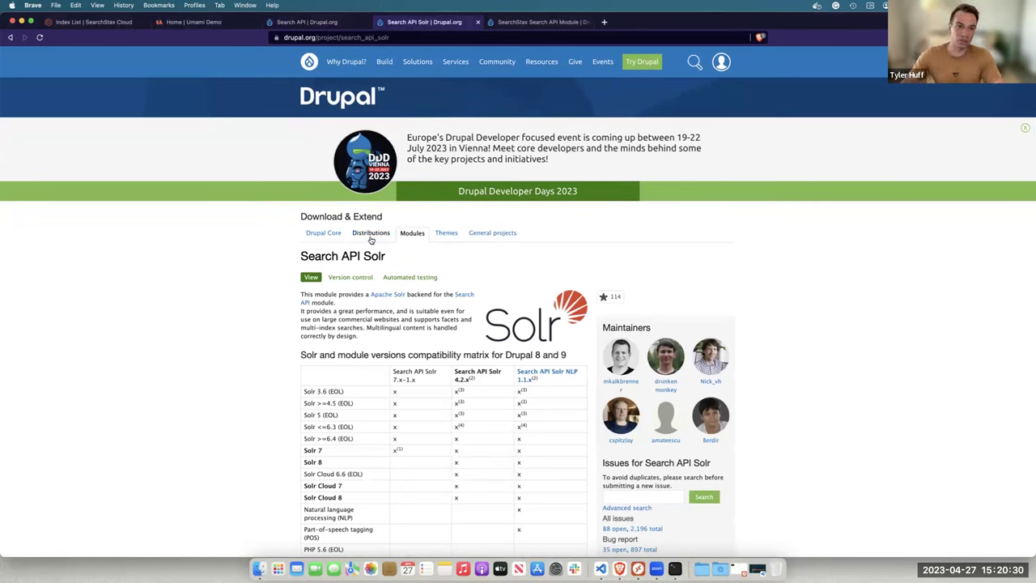
left_click_drag(365, 255, 408, 259)
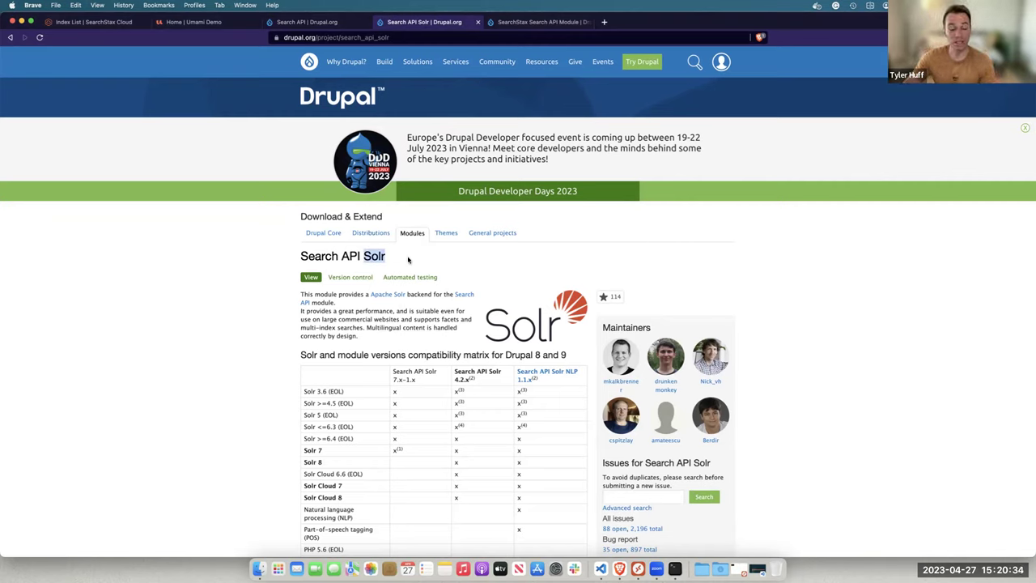
left_click(541, 21)
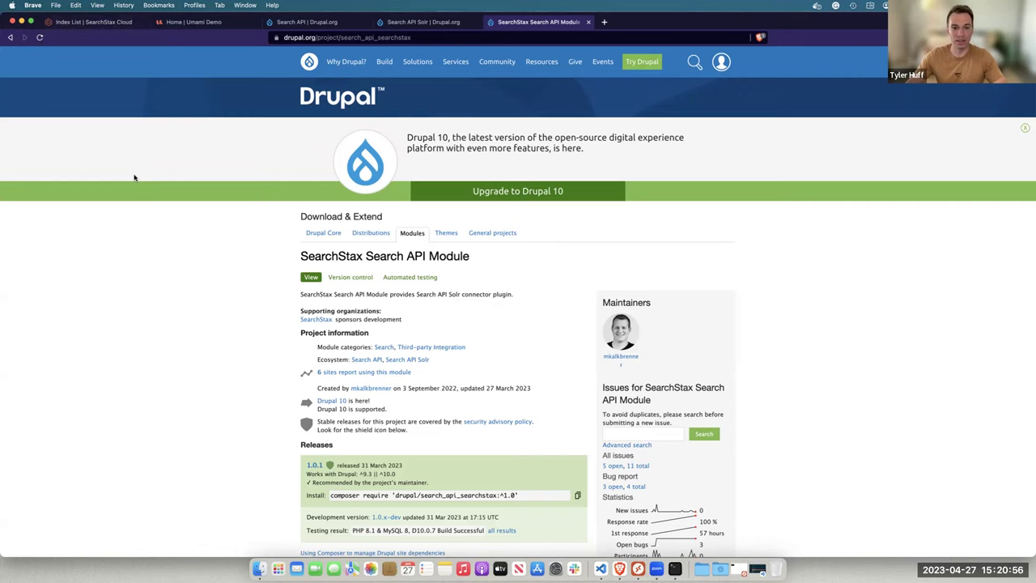
left_click(105, 25)
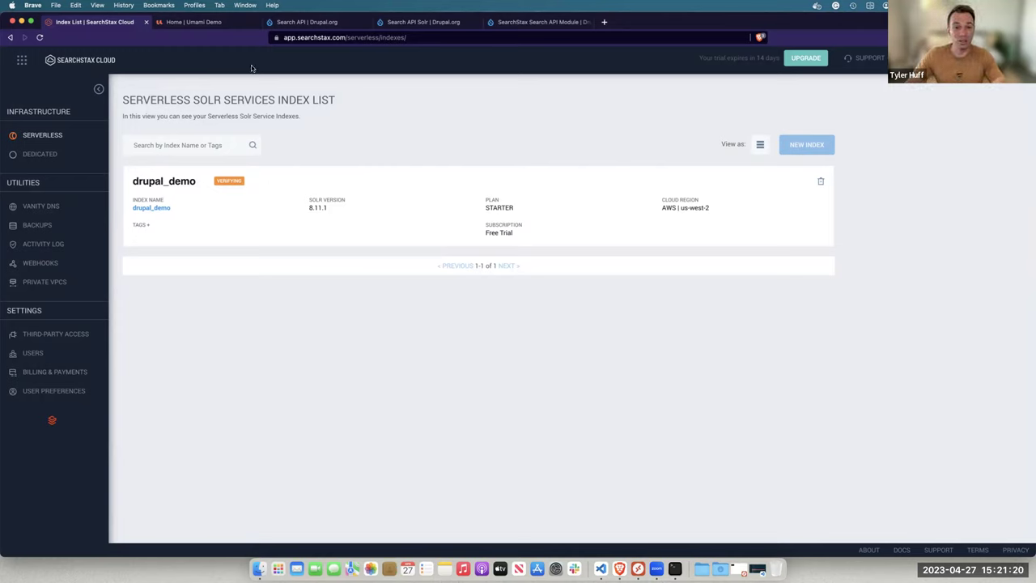
Switch to the Umami Demo site and open its Extend modules page
left_click(220, 22)
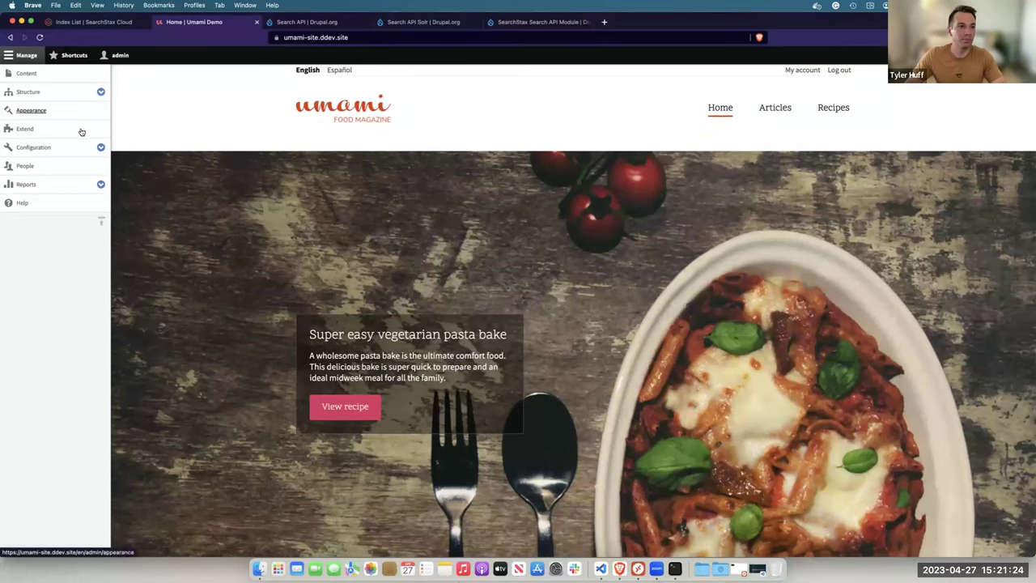
left_click(73, 135)
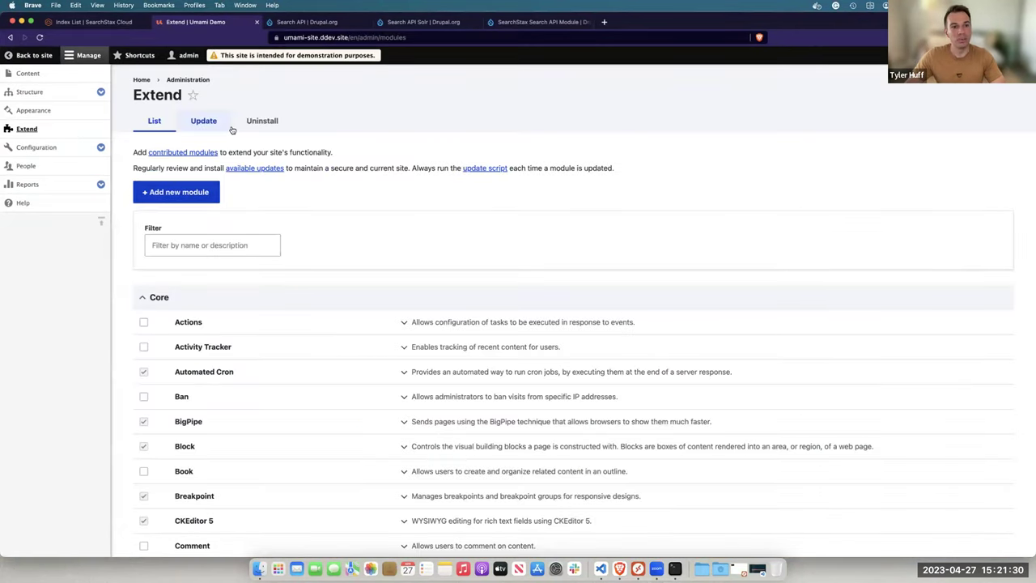
Filter modules by 'searc' and install Search API, Search API SearchStax, Search API Solr and Solr Admin
left_click(204, 247)
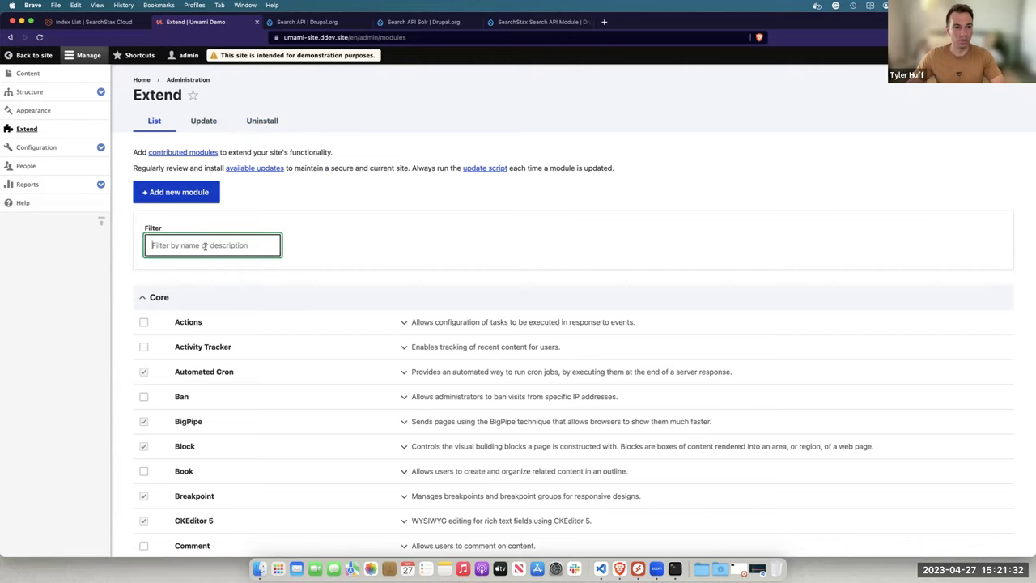
type("search")
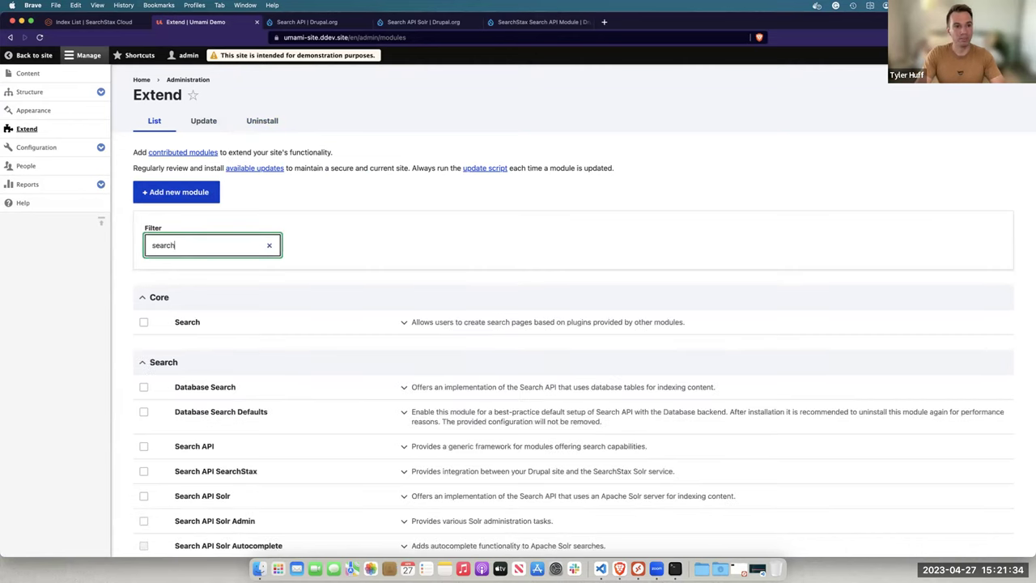
scroll(223, 268, "down", 1)
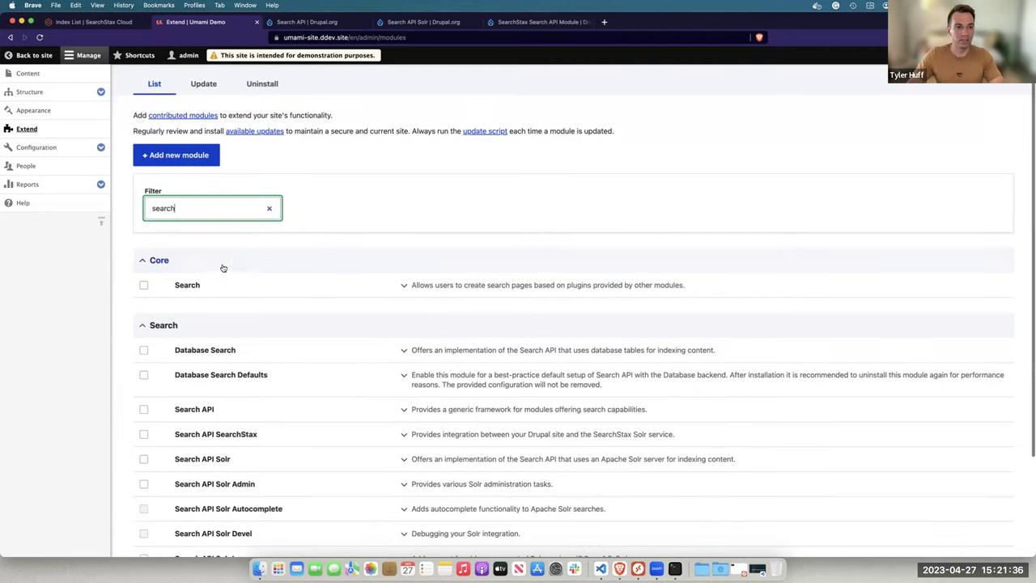
scroll(183, 250, "down", 2)
left_click(143, 323)
scroll(142, 324, "down", 1)
left_click(144, 320)
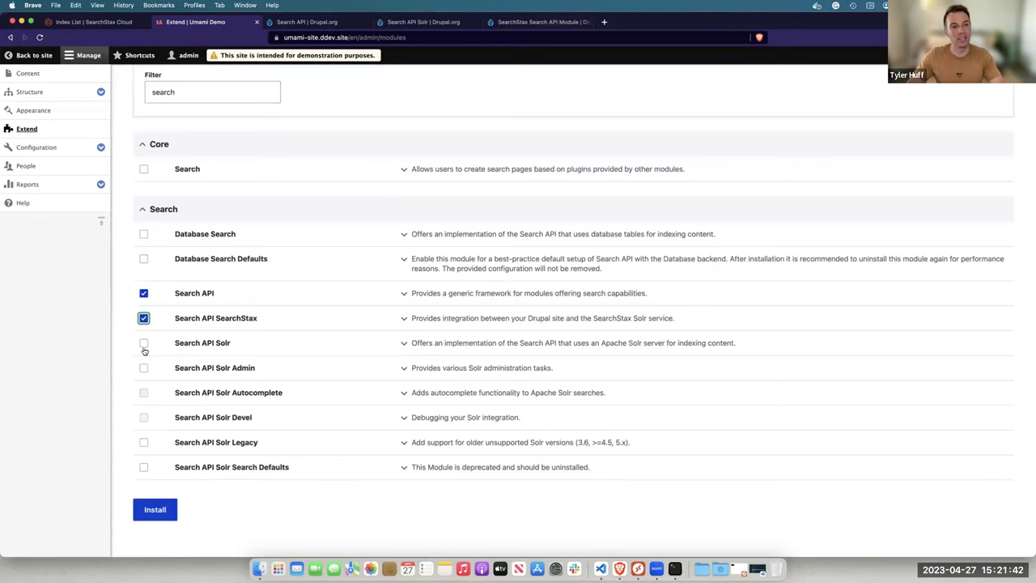
left_click(143, 343)
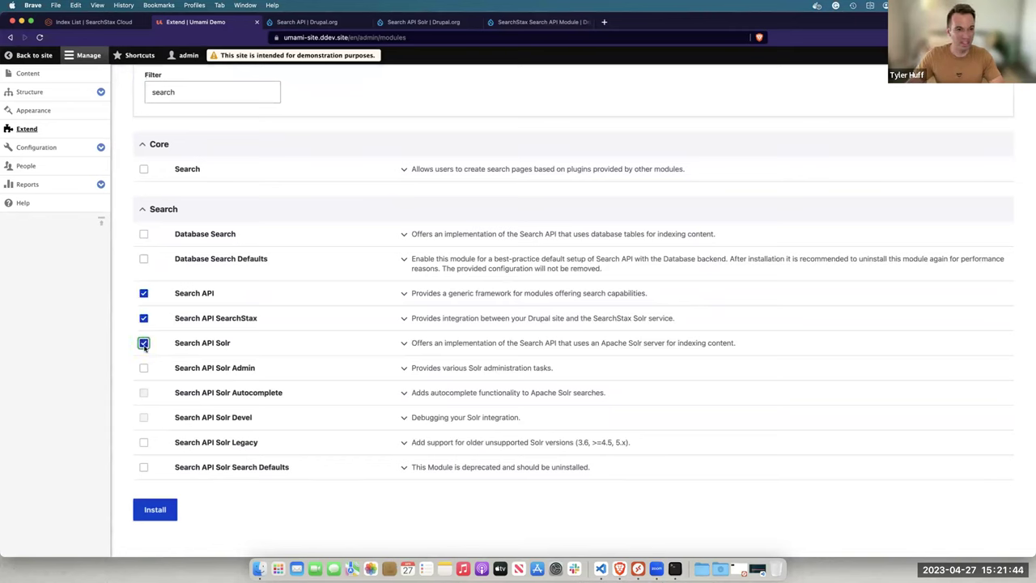
left_click(143, 369)
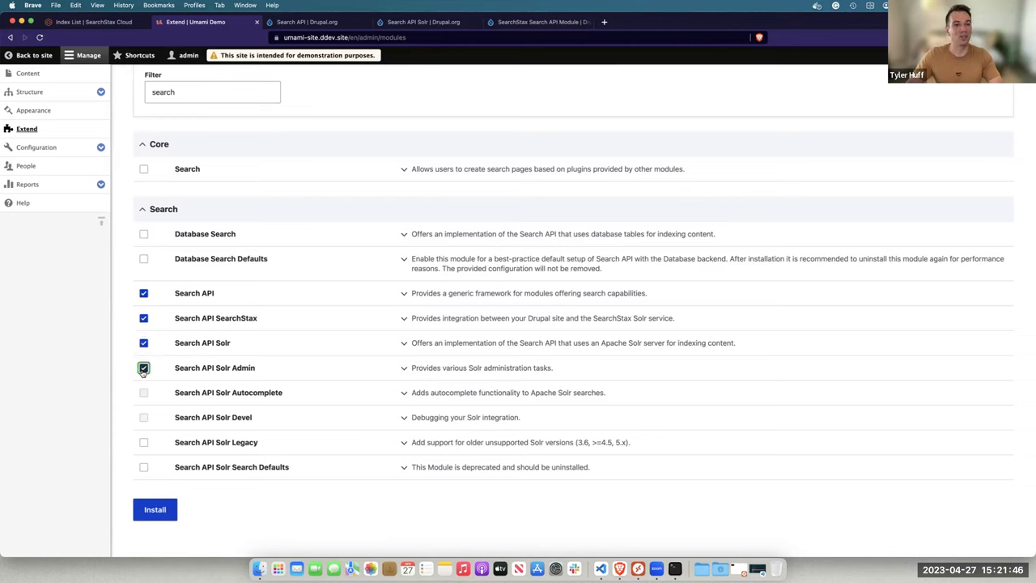
left_click(157, 508)
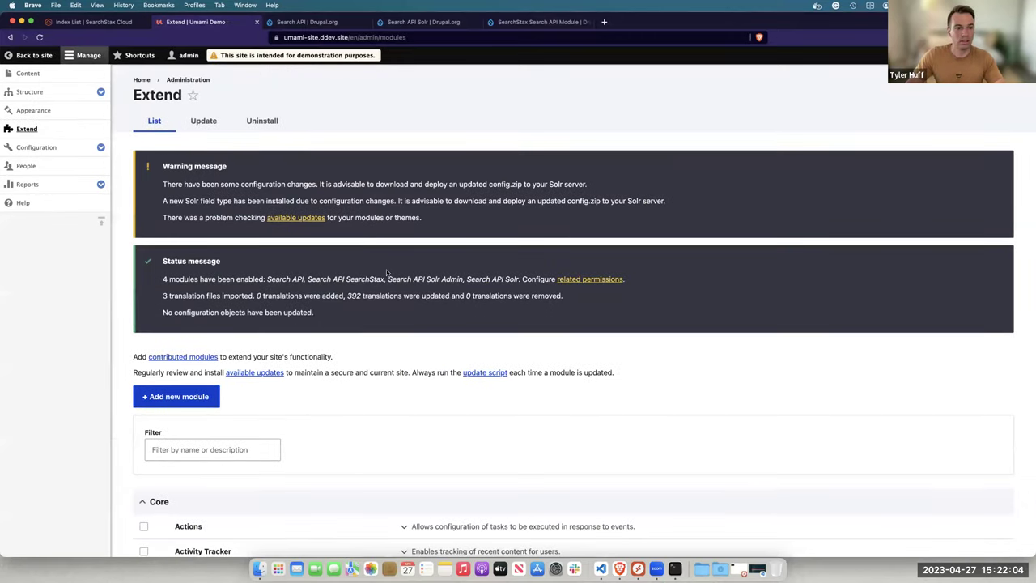
Check the installation status message, then go to the SearchStax Cloud index list
scroll(385, 274, "down", 1)
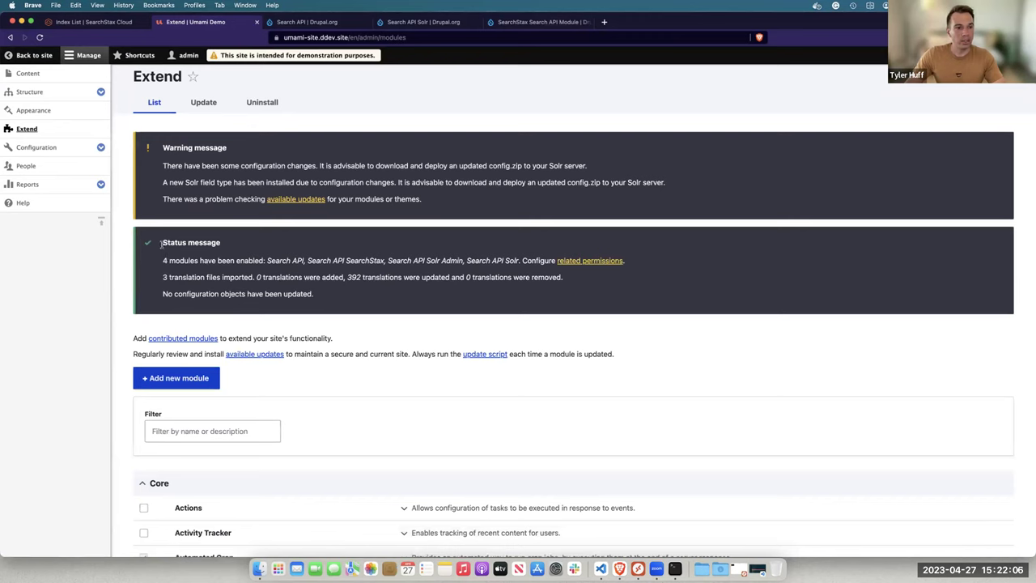
triple_click(262, 248)
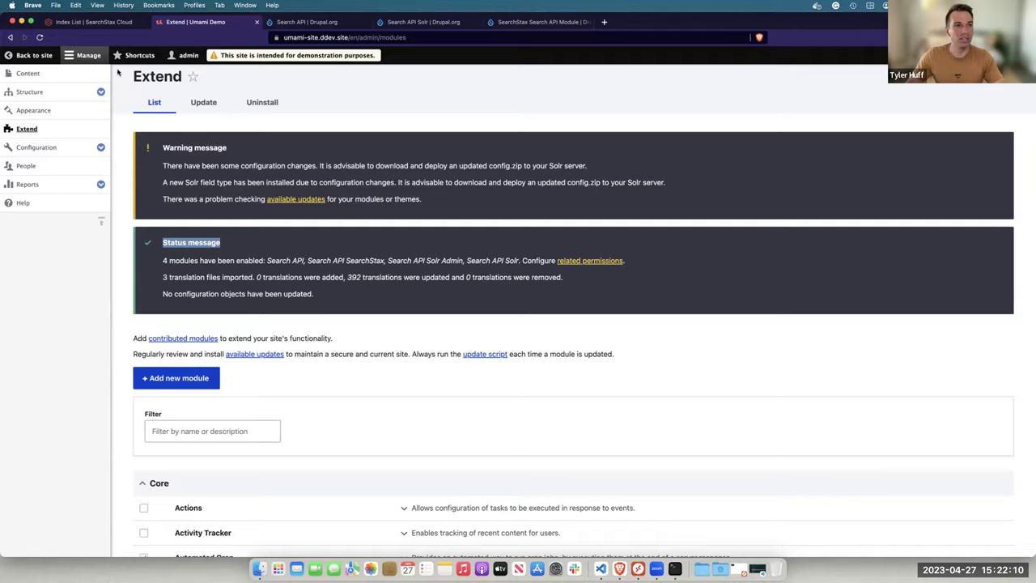
left_click(96, 22)
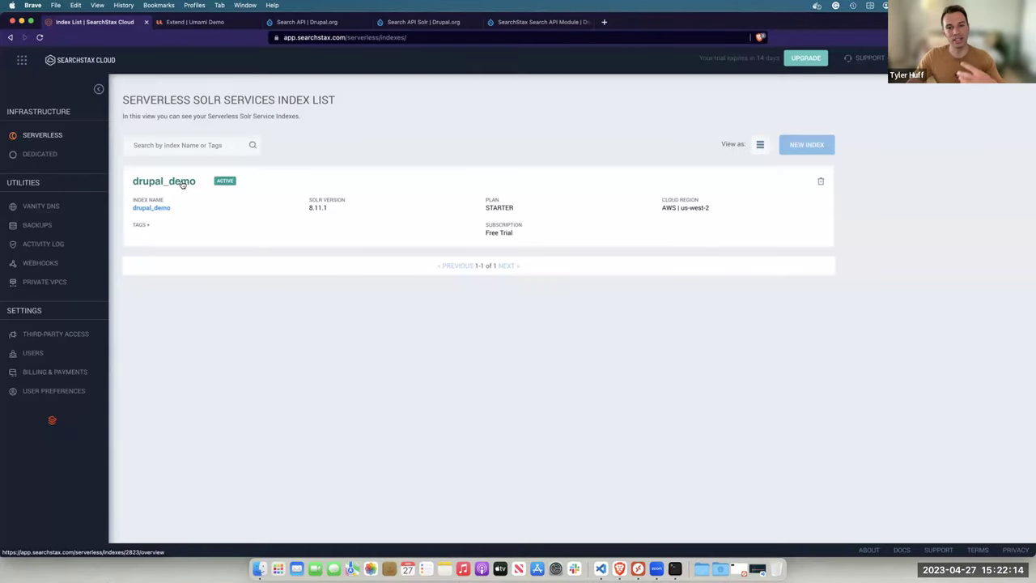
Open the drupal_demo index overview, review its Solr endpoints, and copy the Update endpoint URL
left_click(183, 184)
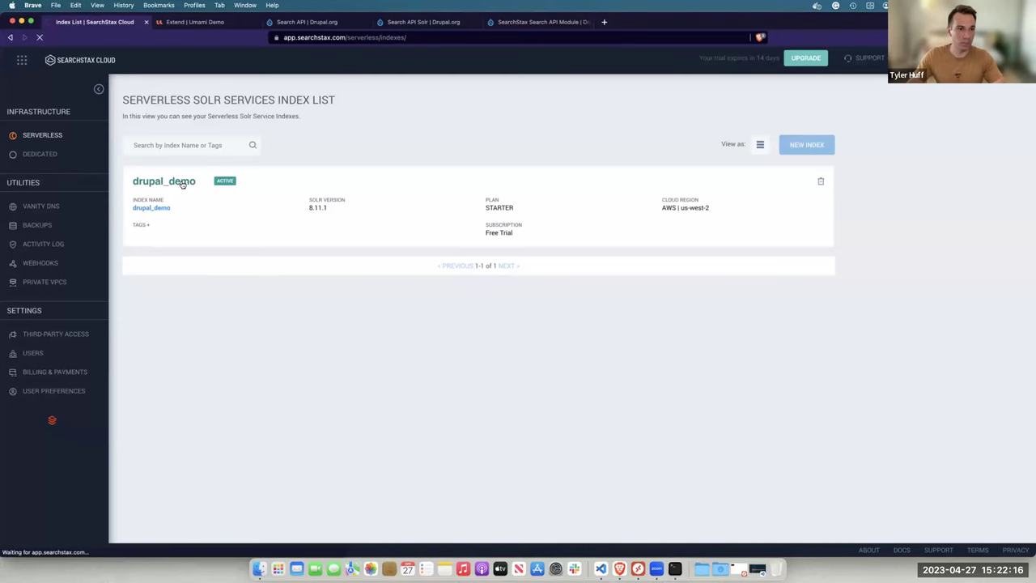
scroll(235, 243, "down", 1)
left_click_drag(252, 271, 506, 270)
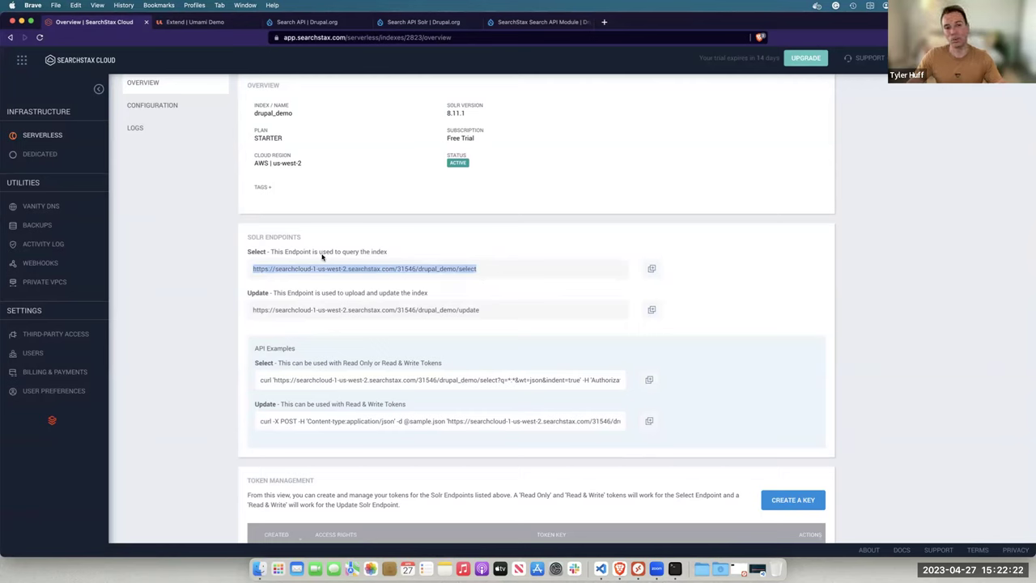
left_click_drag(254, 310, 479, 313)
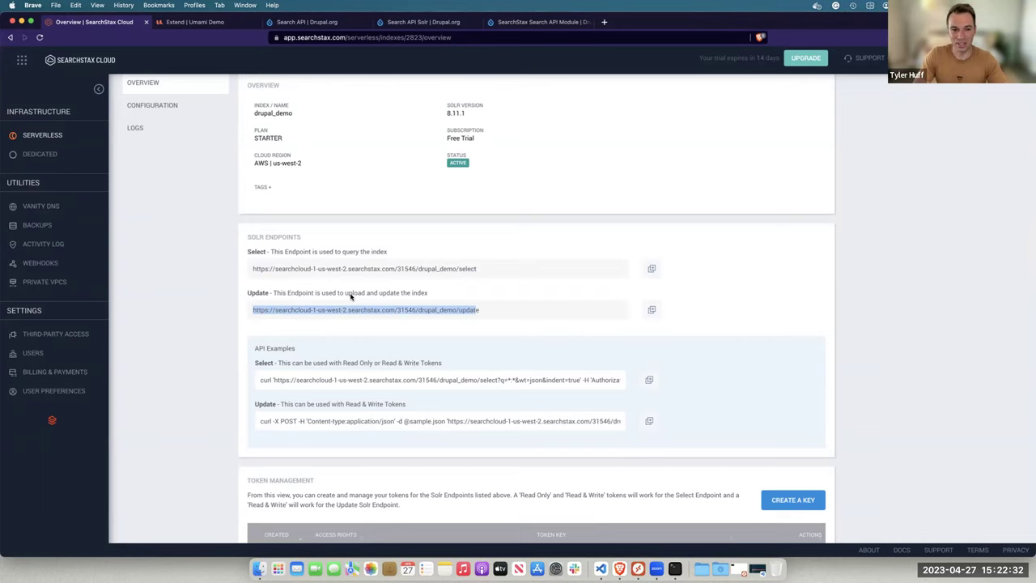
scroll(351, 297, "down", 1)
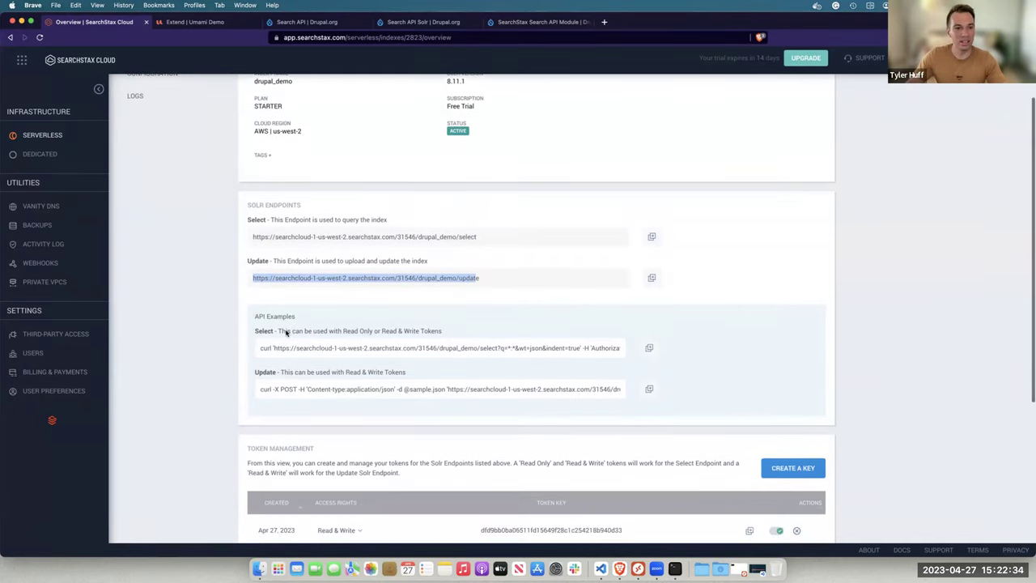
left_click_drag(260, 349, 419, 348)
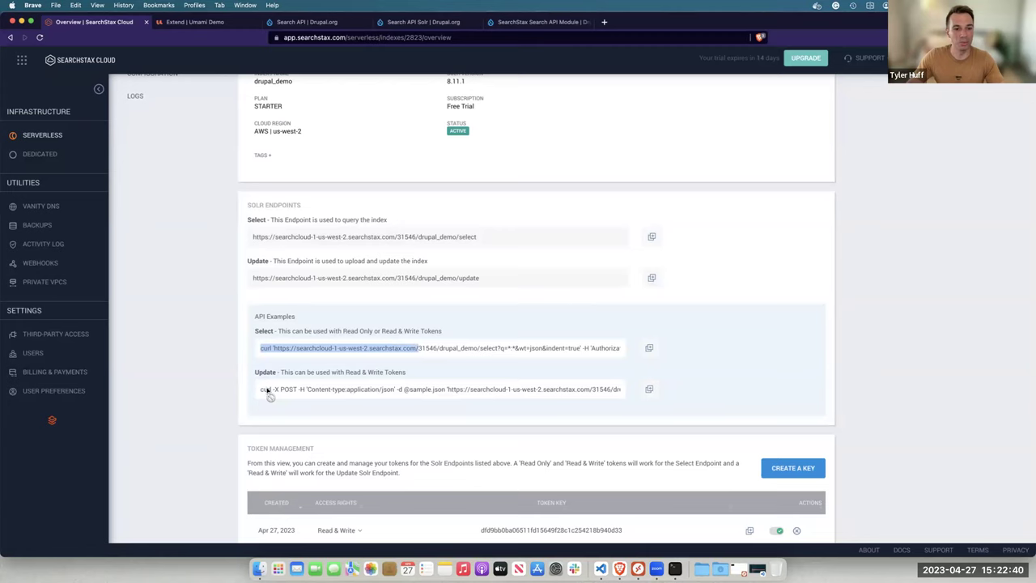
scroll(269, 392, "down", 5)
left_click(330, 293)
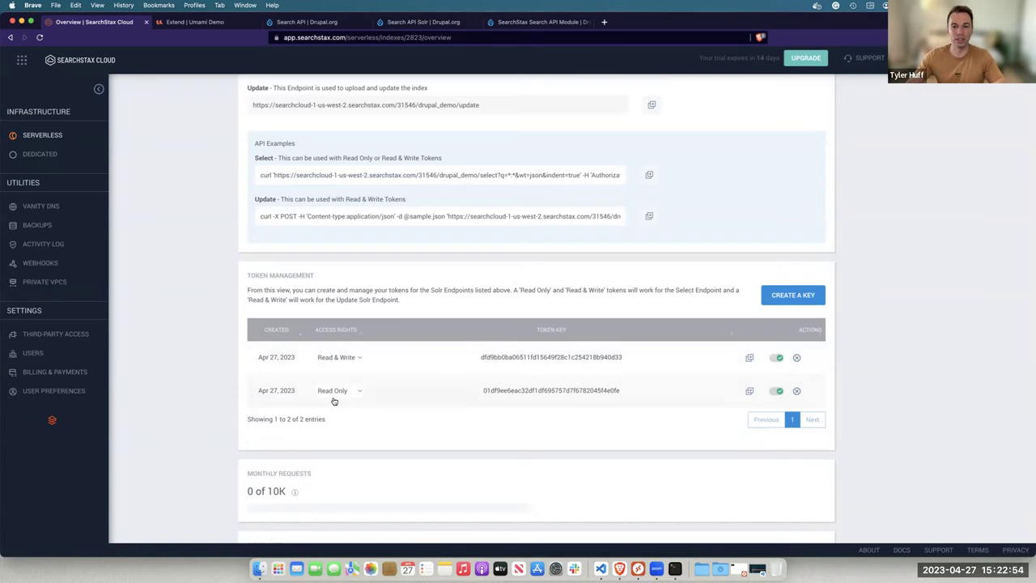
scroll(333, 400, "down", 2)
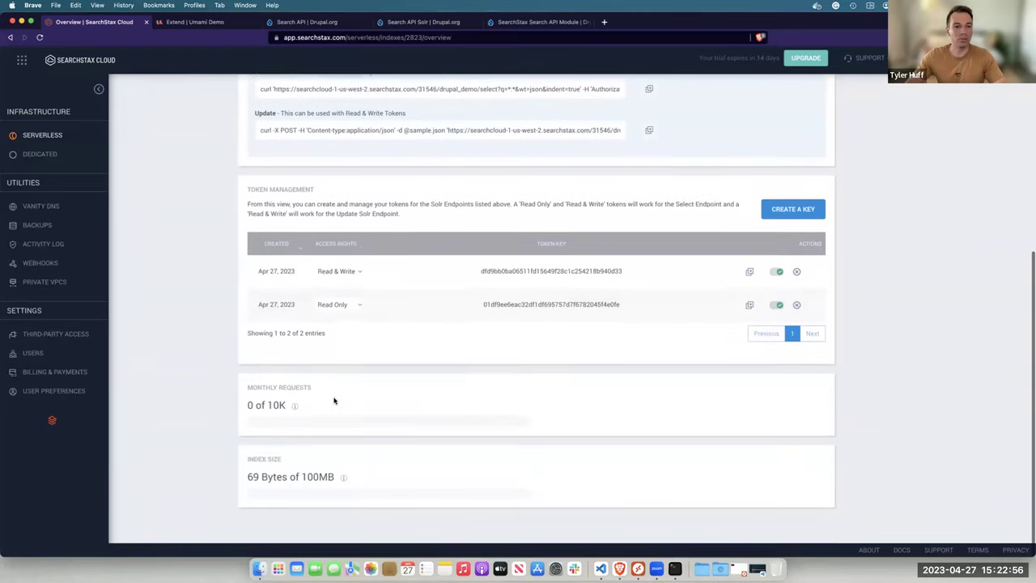
scroll(334, 401, "up", 5)
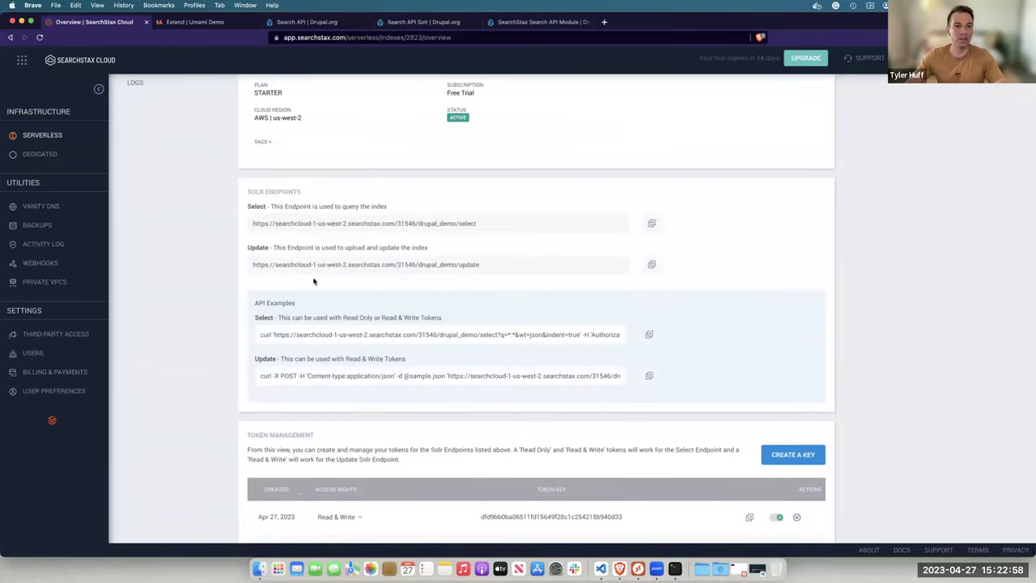
scroll(485, 271, "up", 1)
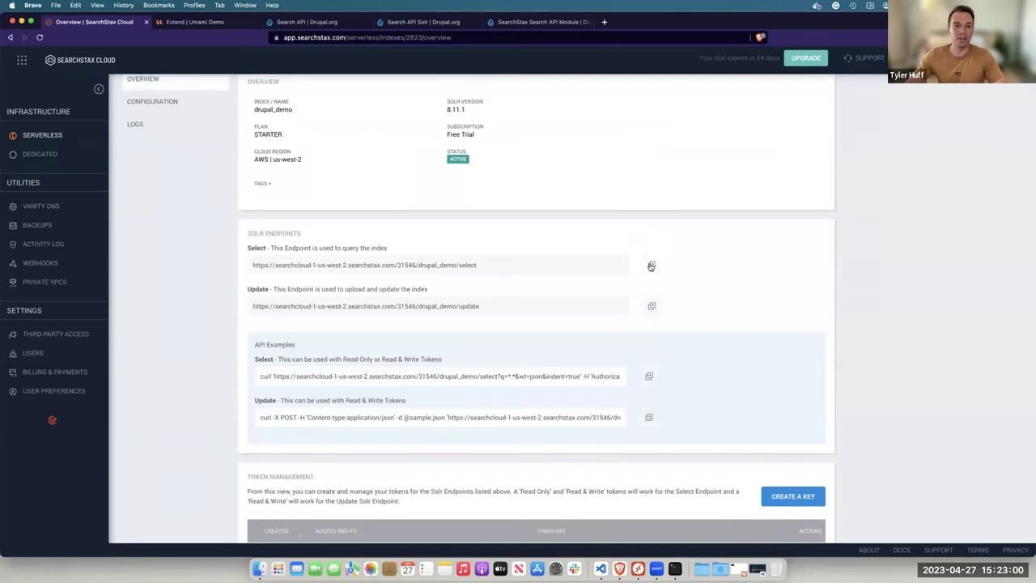
left_click(654, 307)
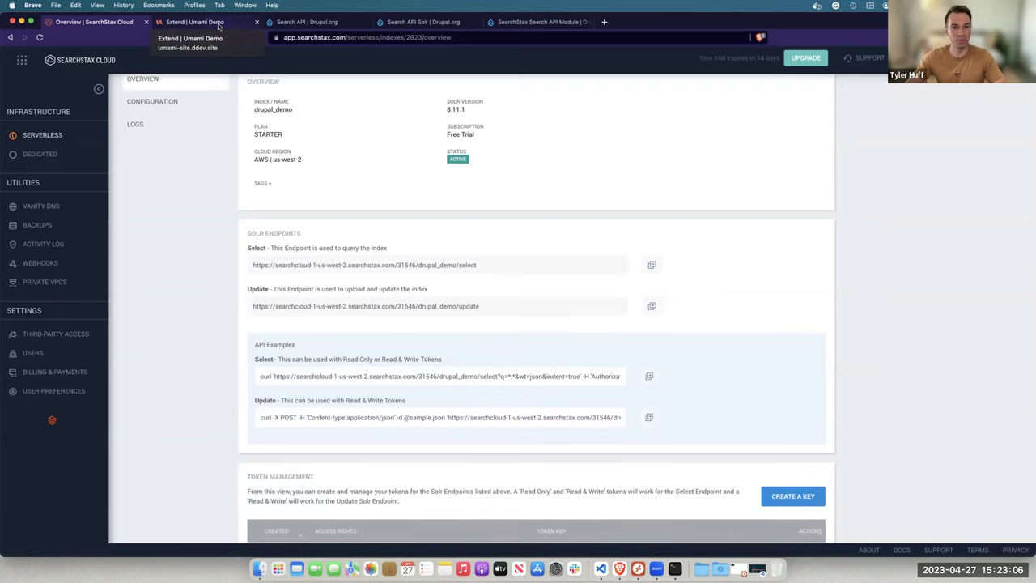
Back on the Umami Demo site, go to Configuration > Search and metadata > Search API and add a server
left_click(218, 24)
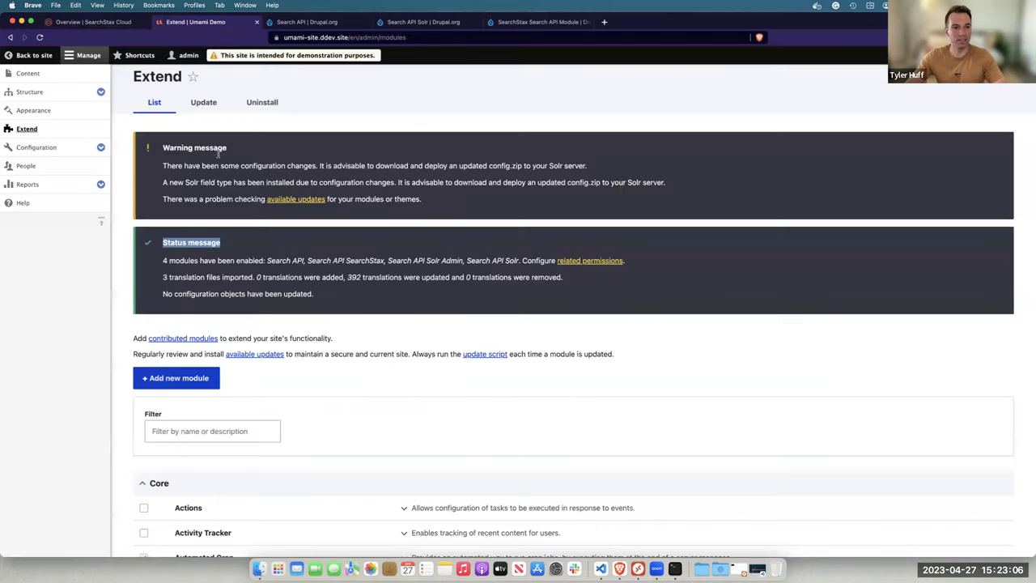
left_click(100, 147)
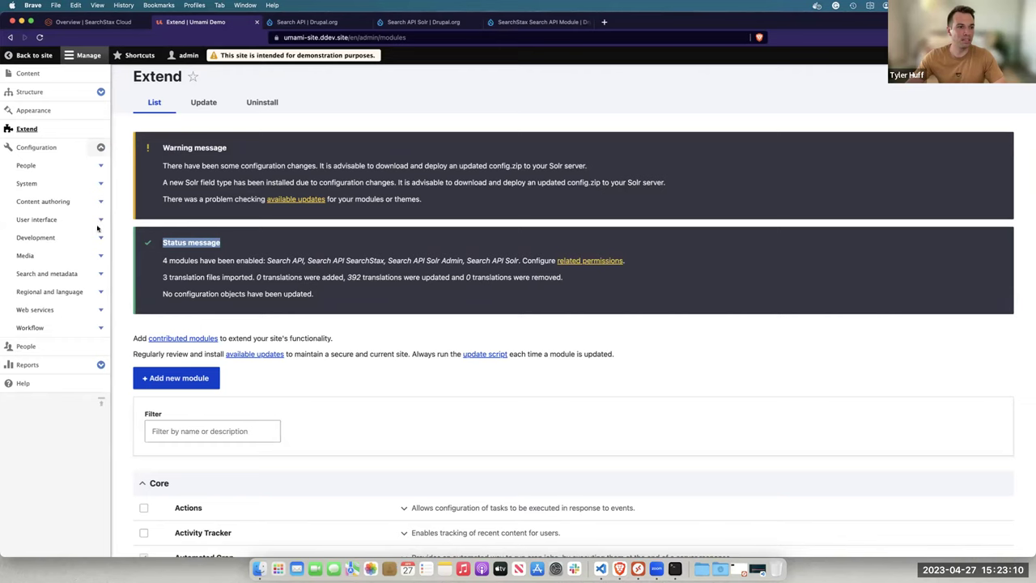
left_click(101, 274)
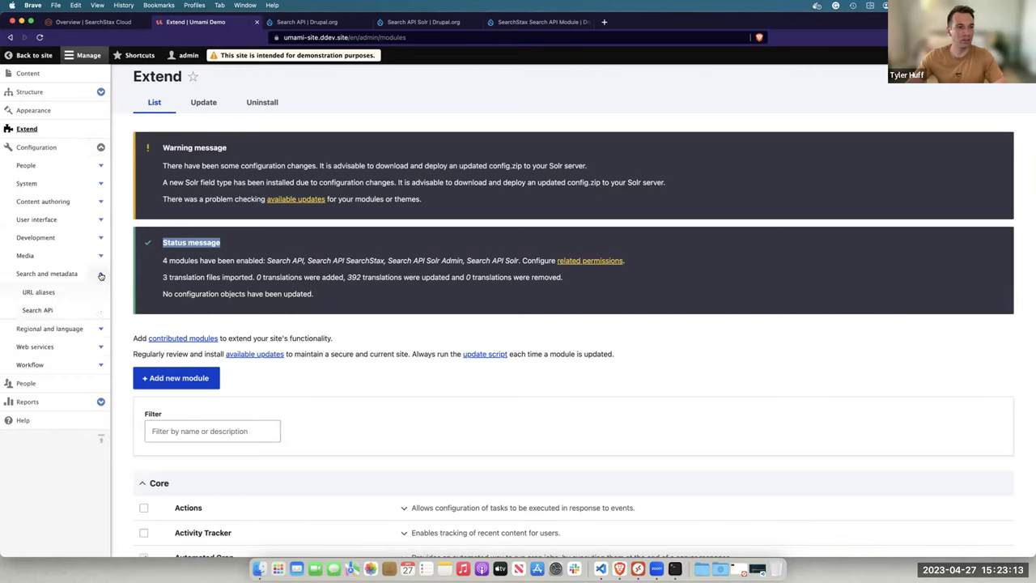
left_click(55, 311)
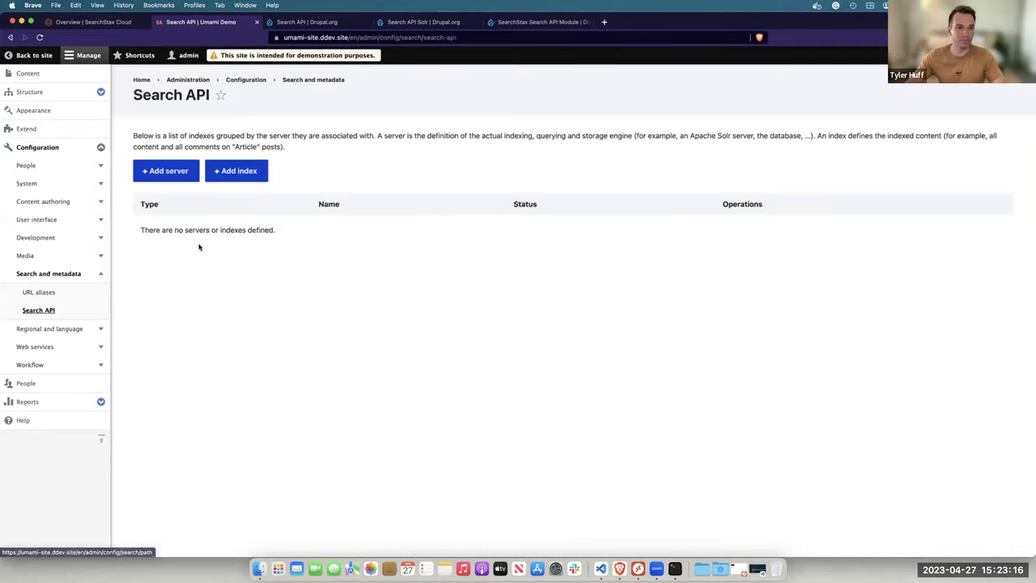
left_click(175, 172)
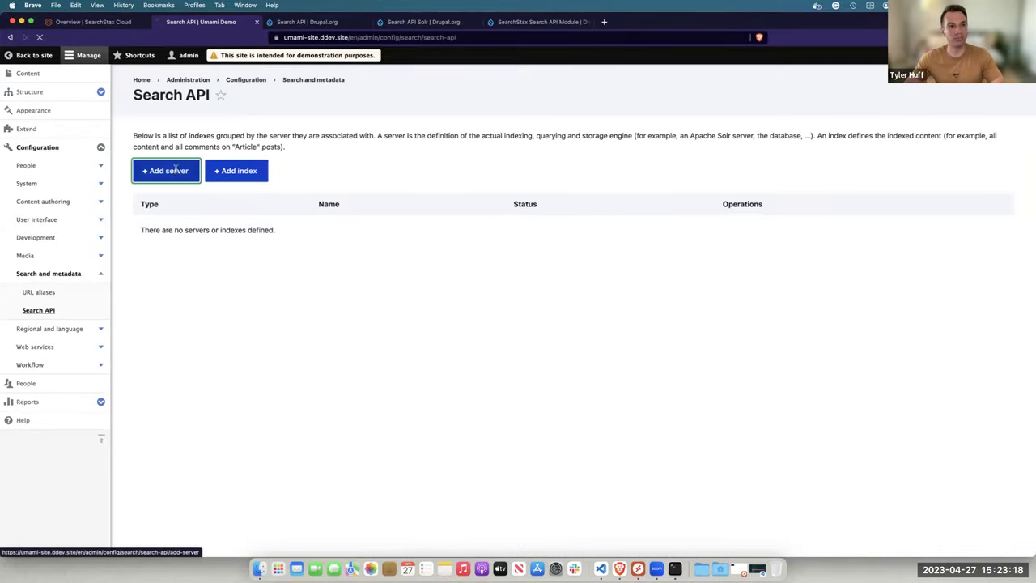
Name the server drupal_demo and choose the SearchStax Cloud with Token Auth connector
left_click(184, 149)
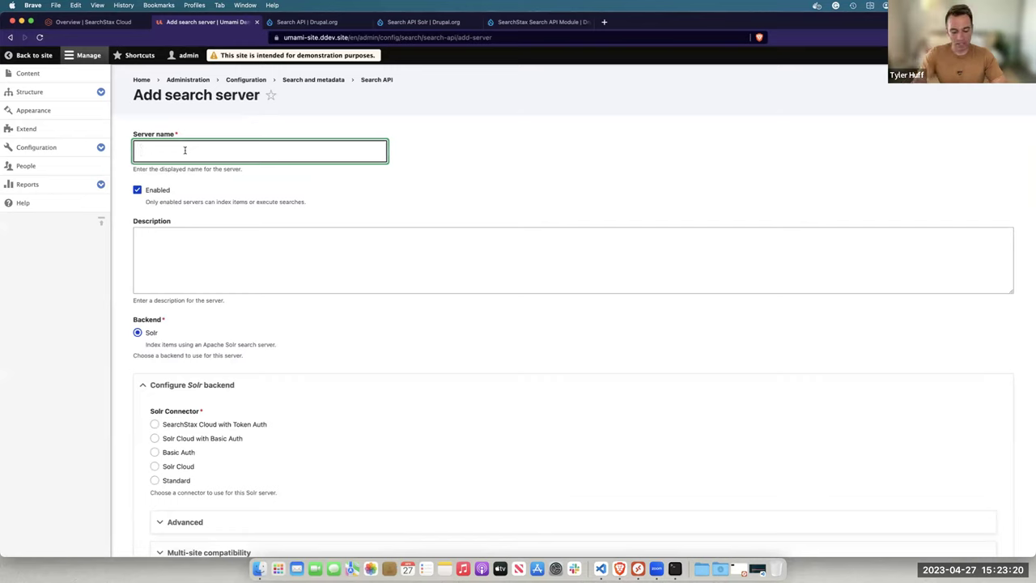
type("drupal_demo")
key("Tab")
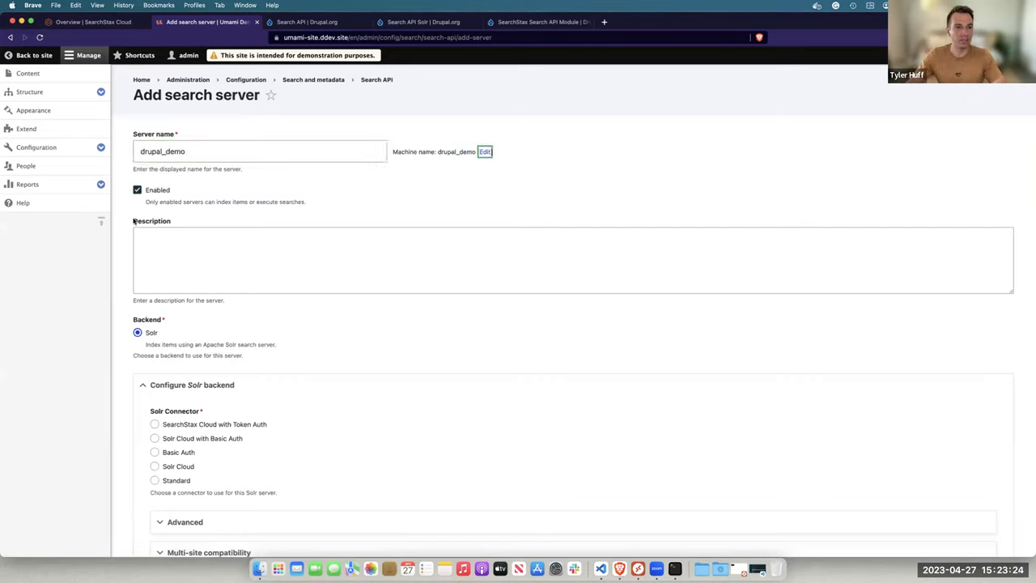
scroll(129, 316, "down", 1)
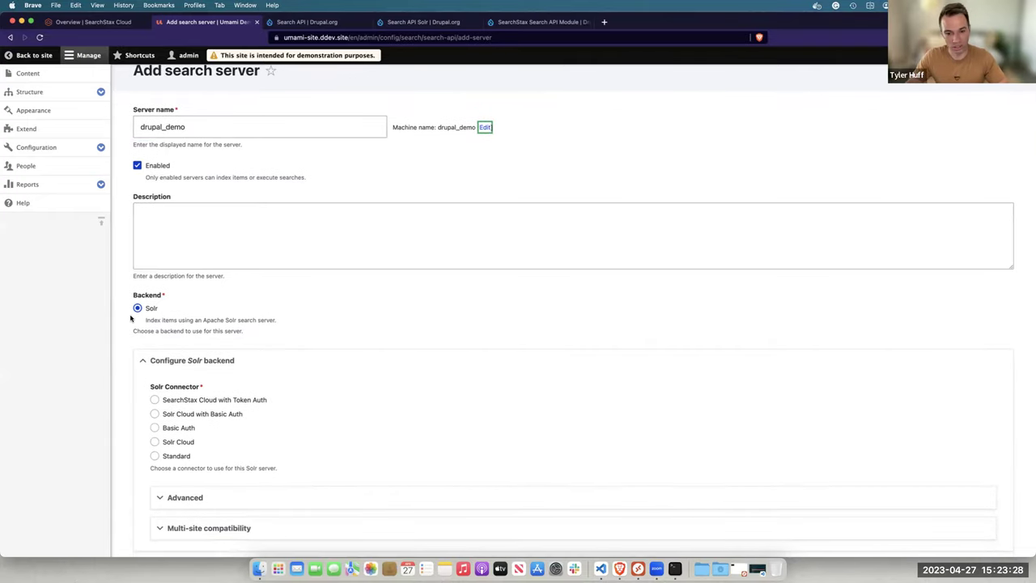
scroll(130, 318, "down", 2)
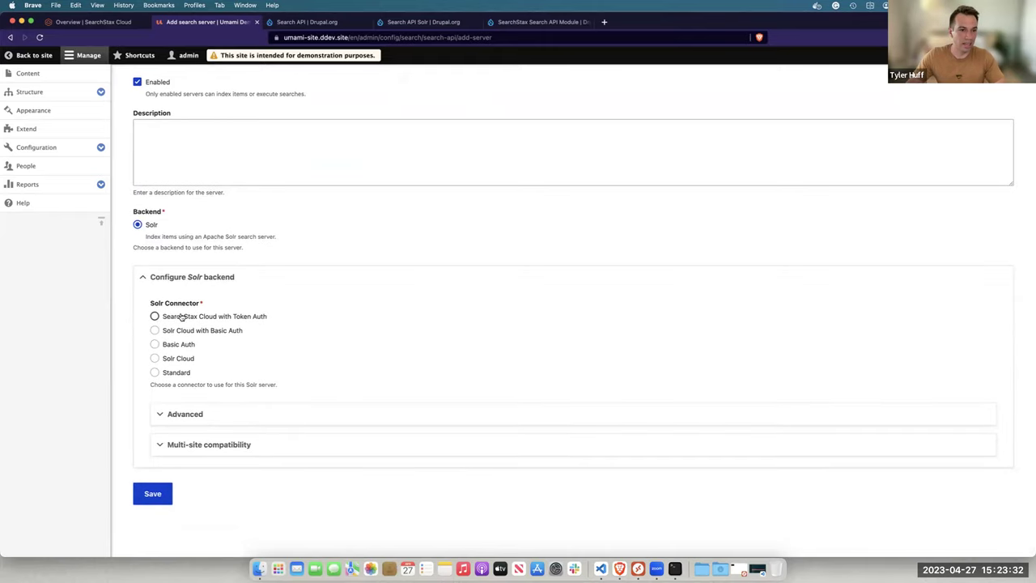
left_click(217, 317)
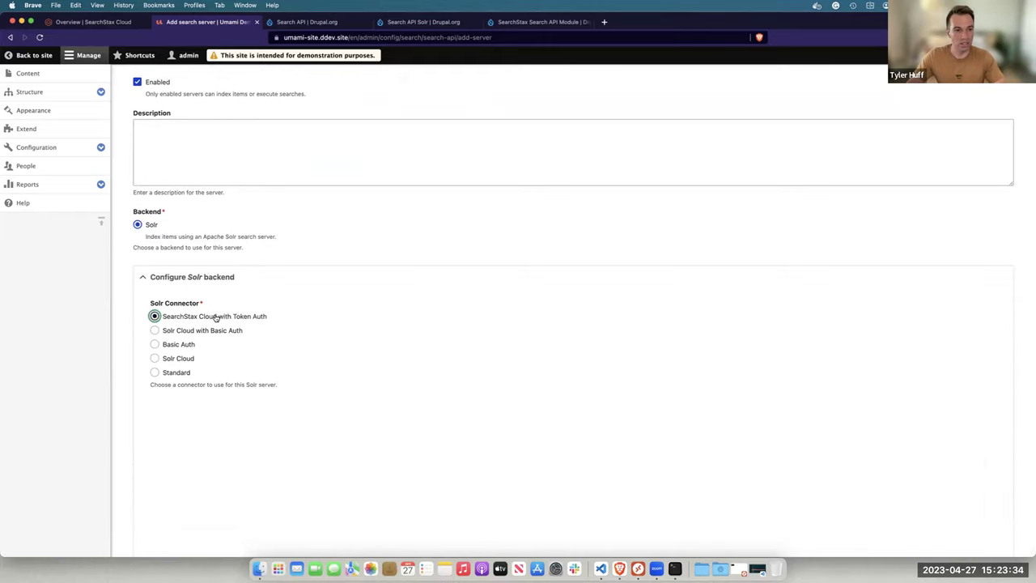
scroll(217, 323, "down", 1)
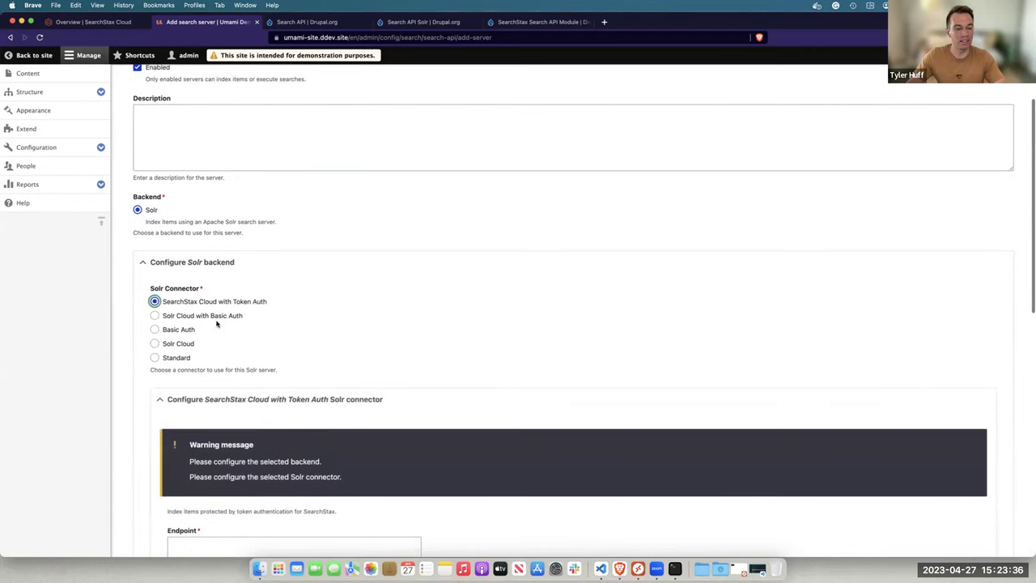
scroll(217, 323, "down", 5)
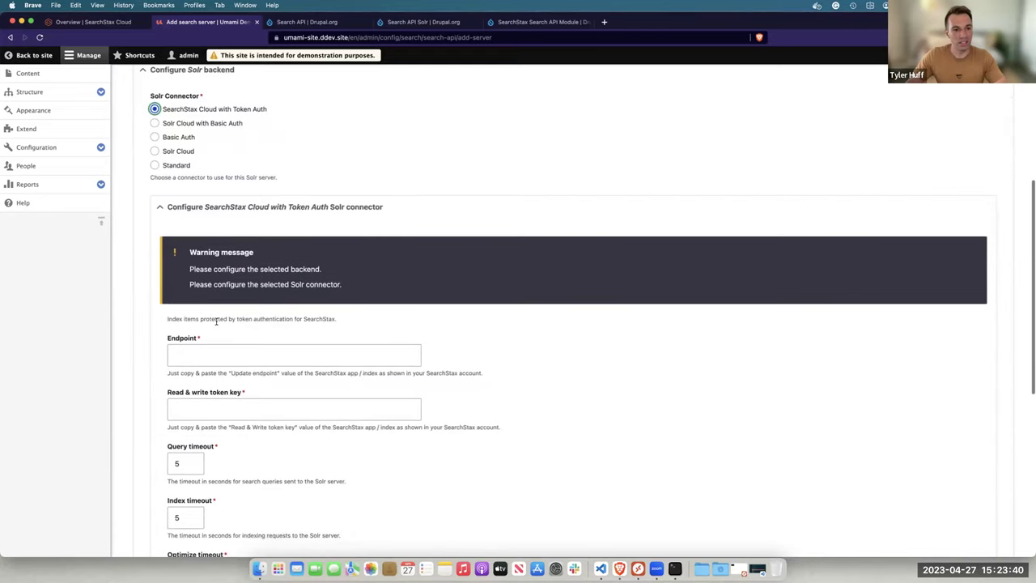
Paste the copied SearchStax Update endpoint URL into the Endpoint field
left_click(185, 345)
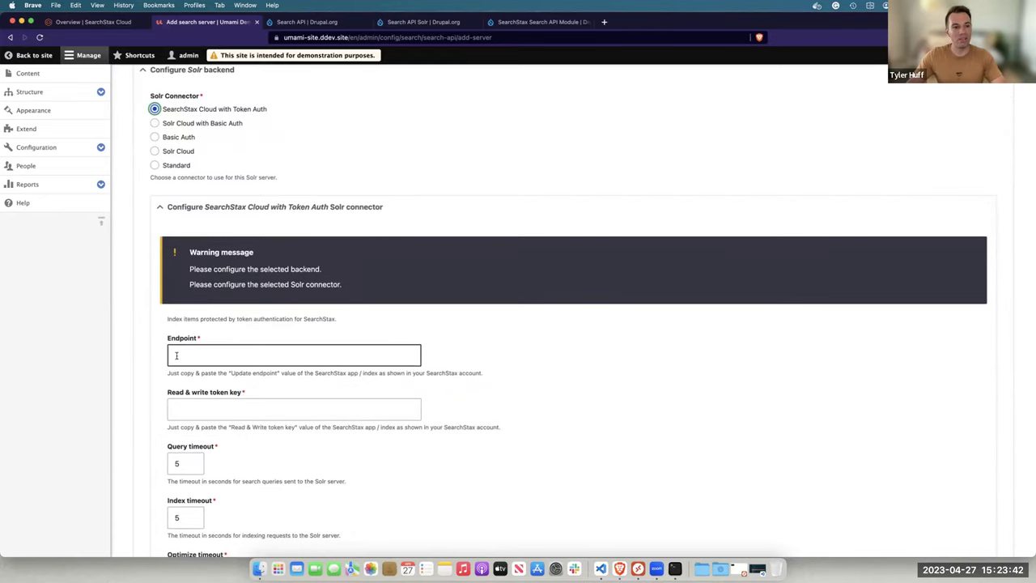
left_click(164, 383)
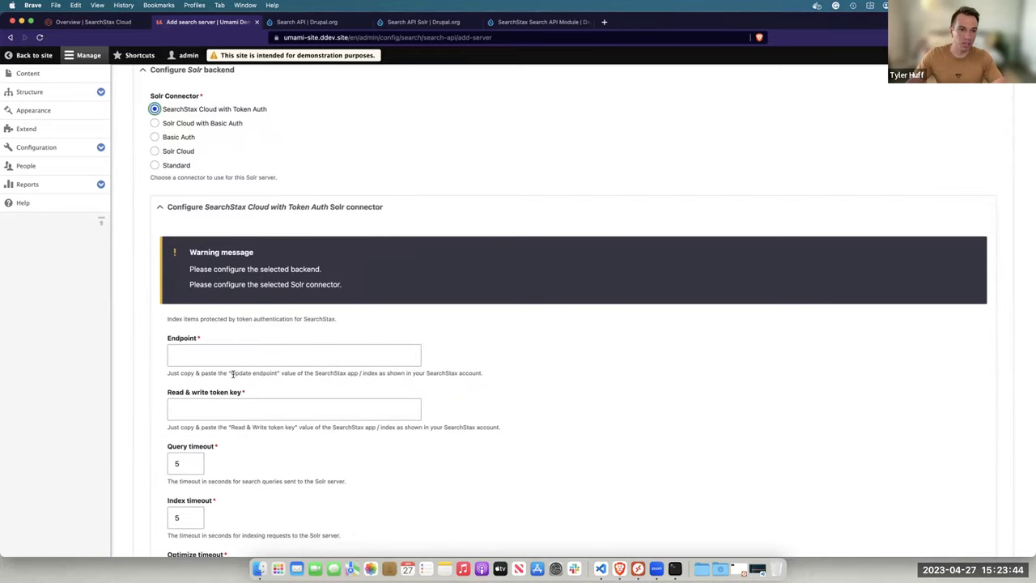
left_click_drag(232, 373, 374, 381)
left_click(379, 374)
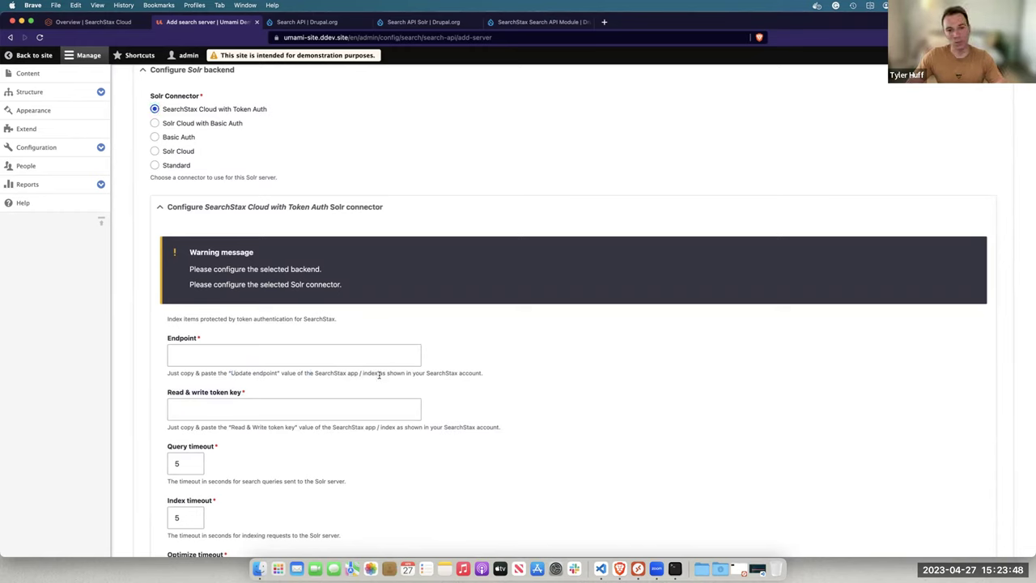
left_click(326, 354)
key("super+v")
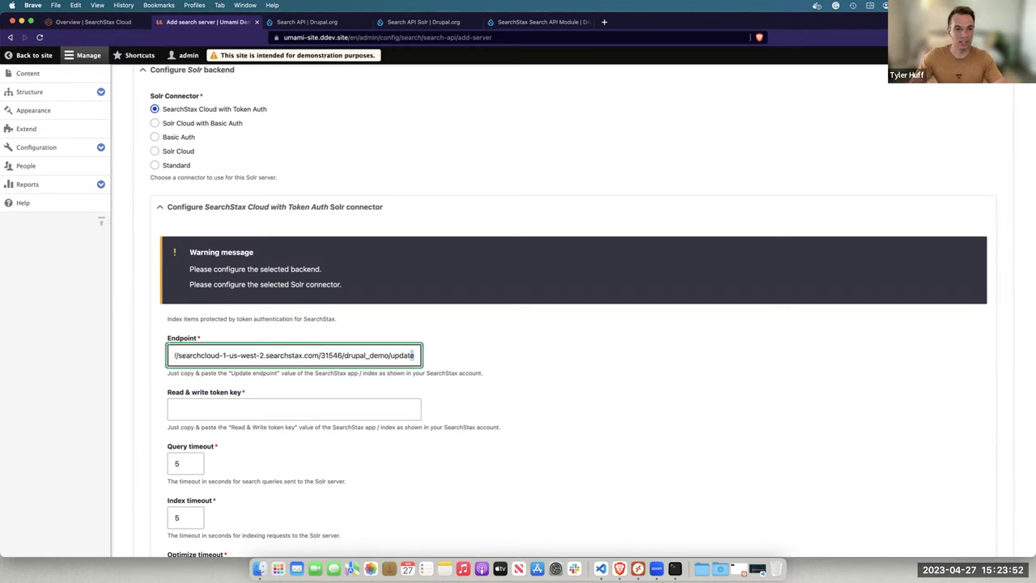
left_click(390, 354)
left_click_drag(388, 354, 171, 354)
left_click(343, 354)
left_click(320, 354)
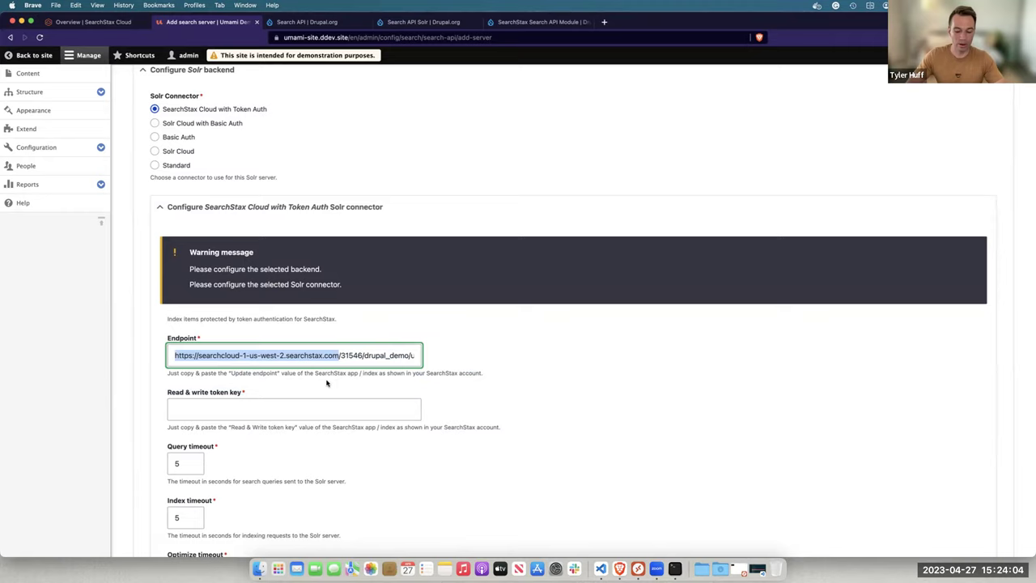
Paste the SearchStax read & write token into the token key field and save the server
key("ctrl+shift+Tab")
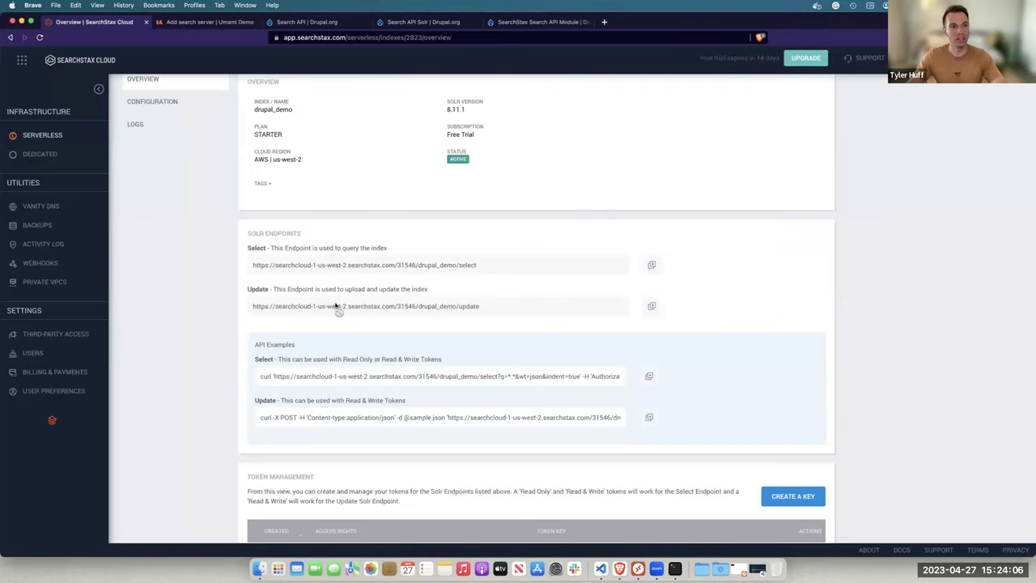
scroll(336, 306, "down", 5)
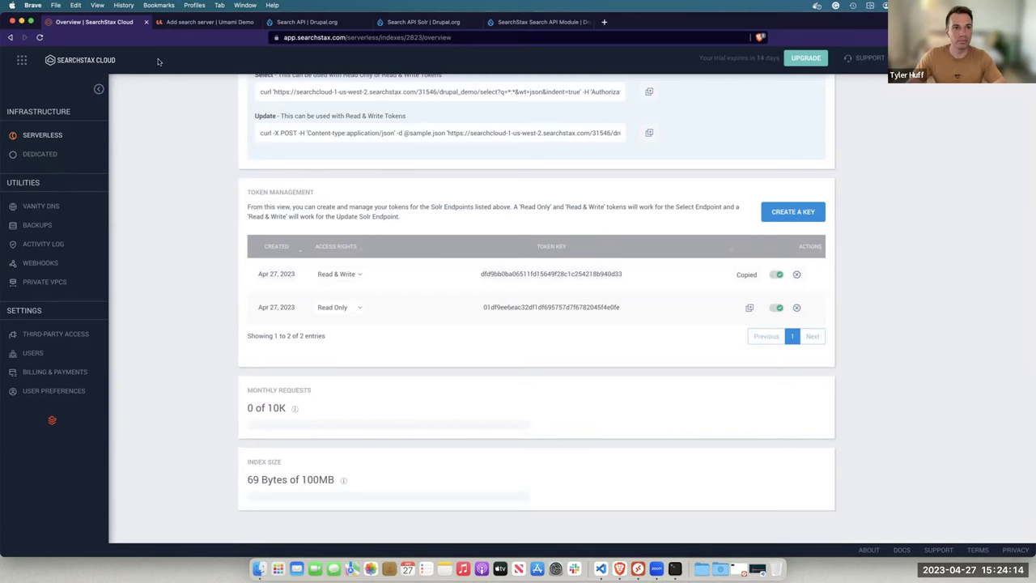
left_click(188, 24)
left_click(209, 408)
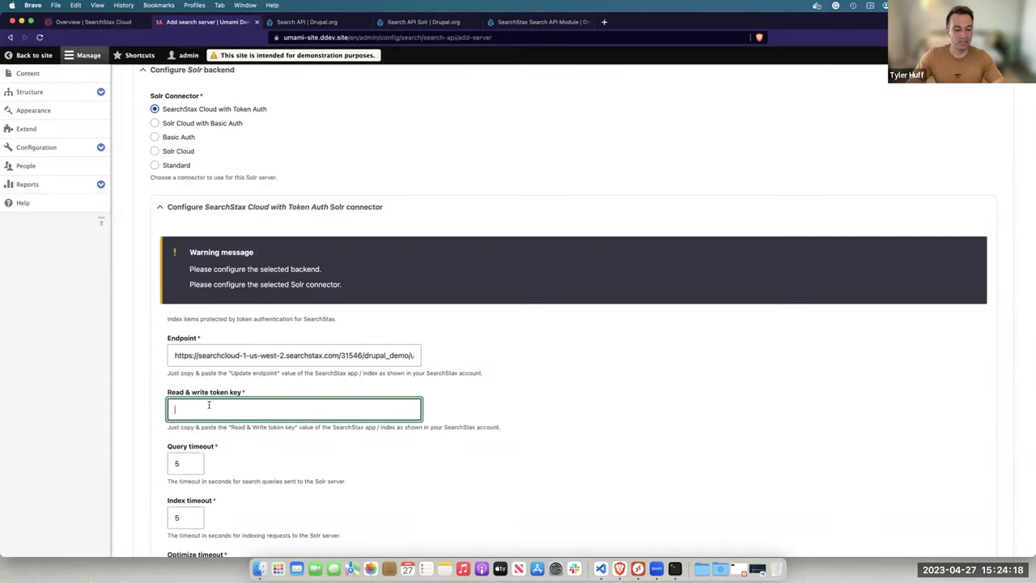
key("super+v")
scroll(209, 409, "down", 5)
scroll(208, 408, "down", 2)
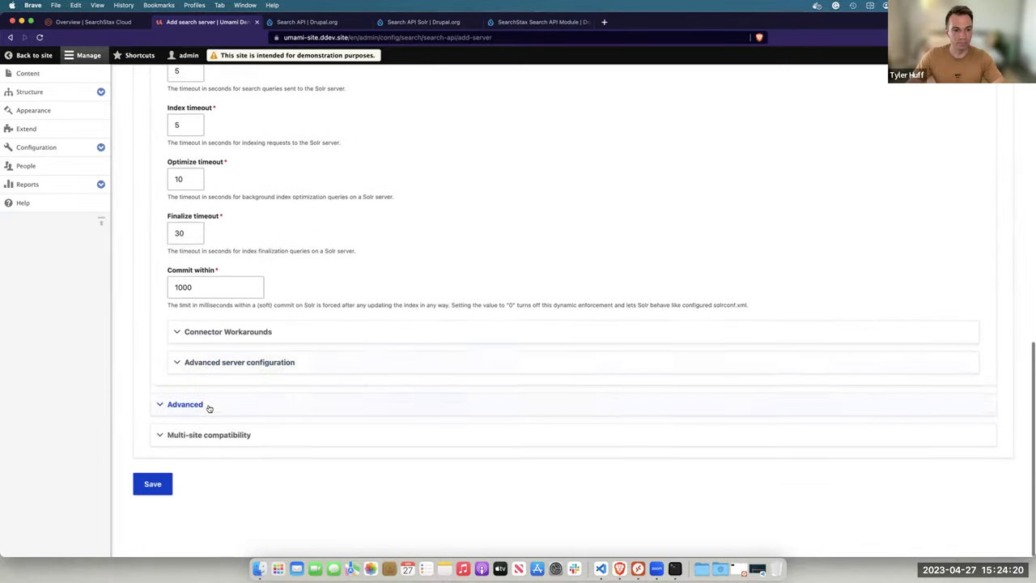
left_click(148, 491)
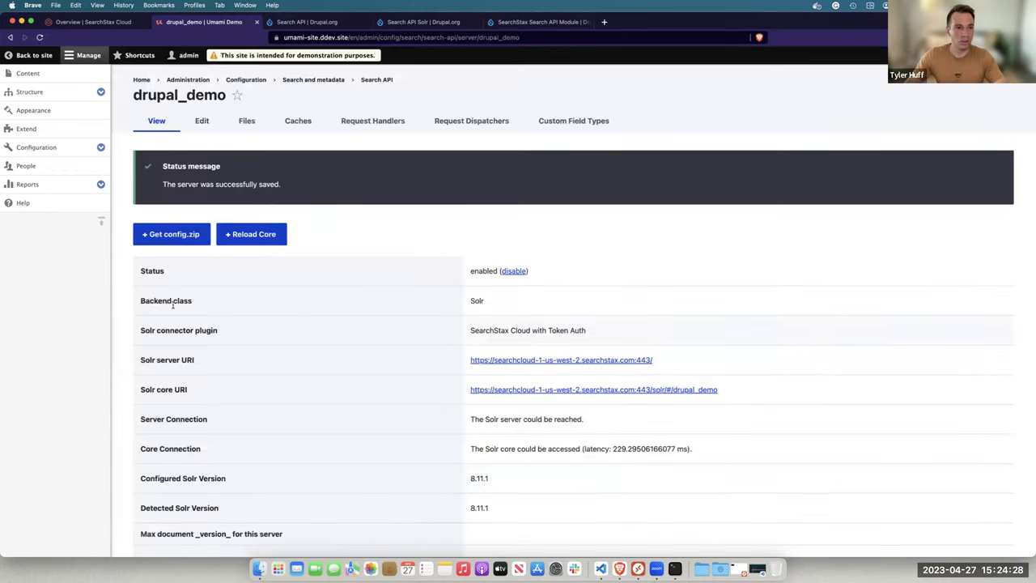
Confirm drupal_demo uses the Solr backend with SearchStax Token Auth and connects, then return to Search API
triple_click(217, 183)
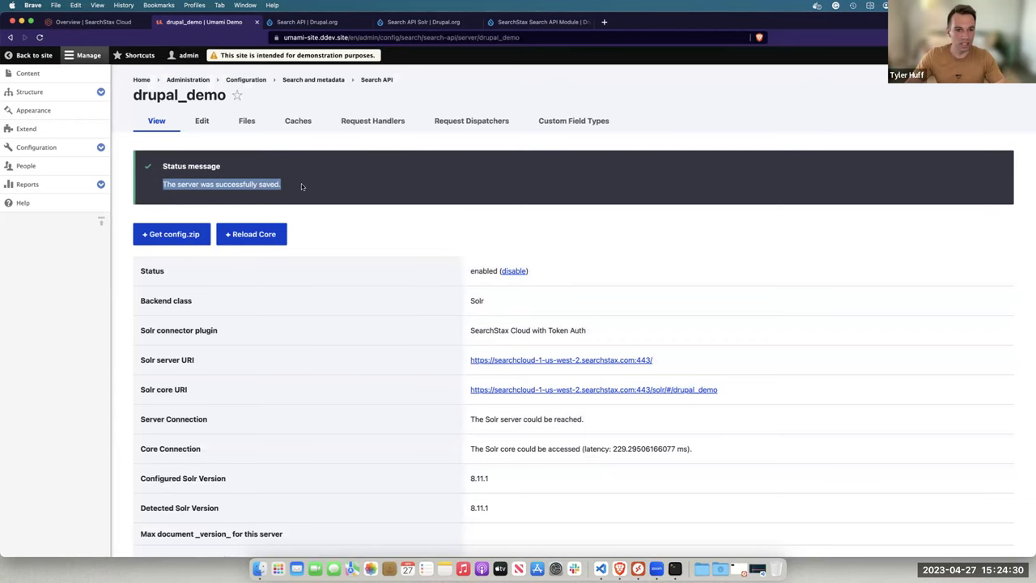
scroll(323, 194, "down", 2)
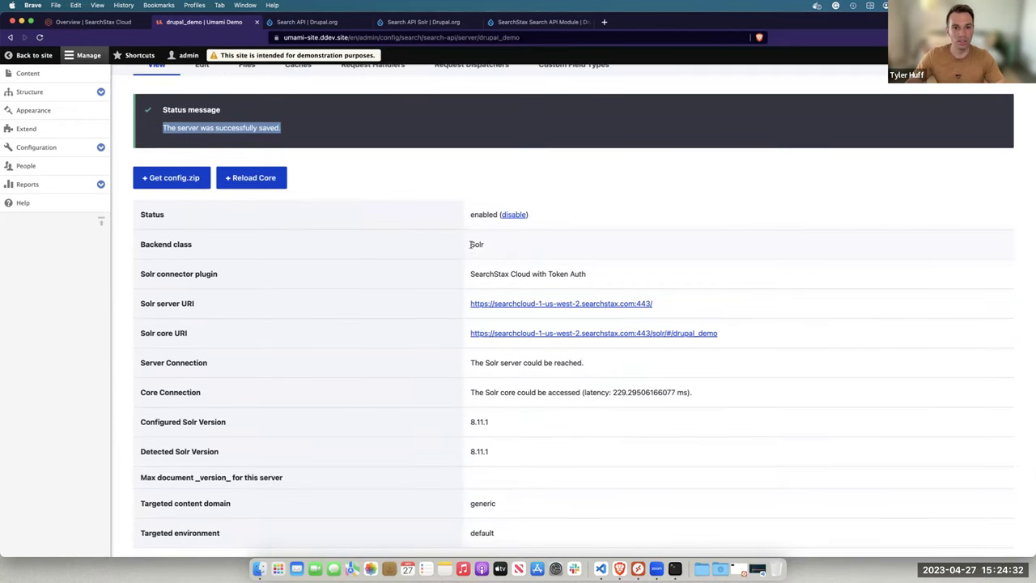
left_click_drag(469, 246, 507, 250)
scroll(506, 250, "down", 2)
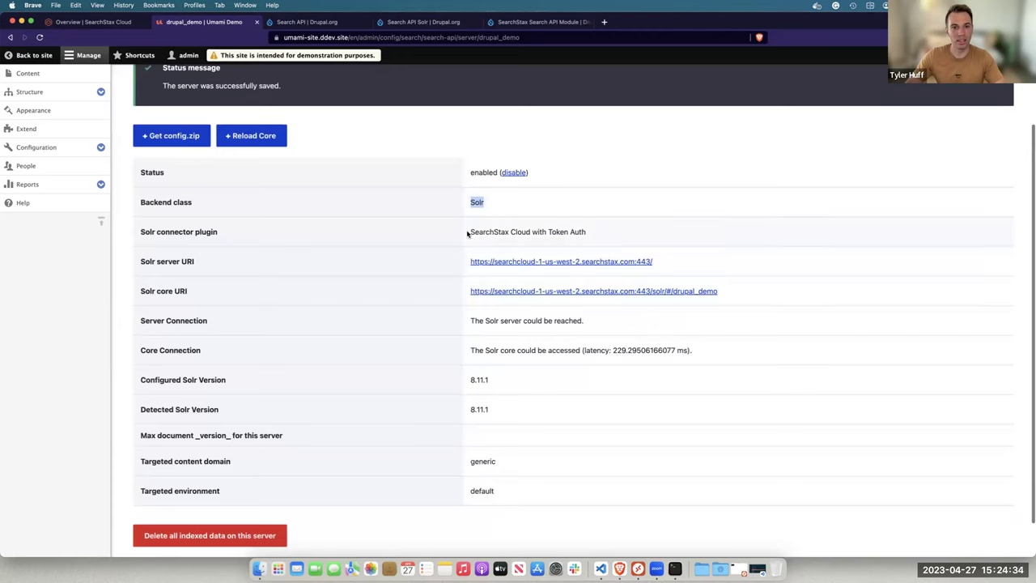
left_click(467, 234)
left_click_drag(507, 231, 590, 234)
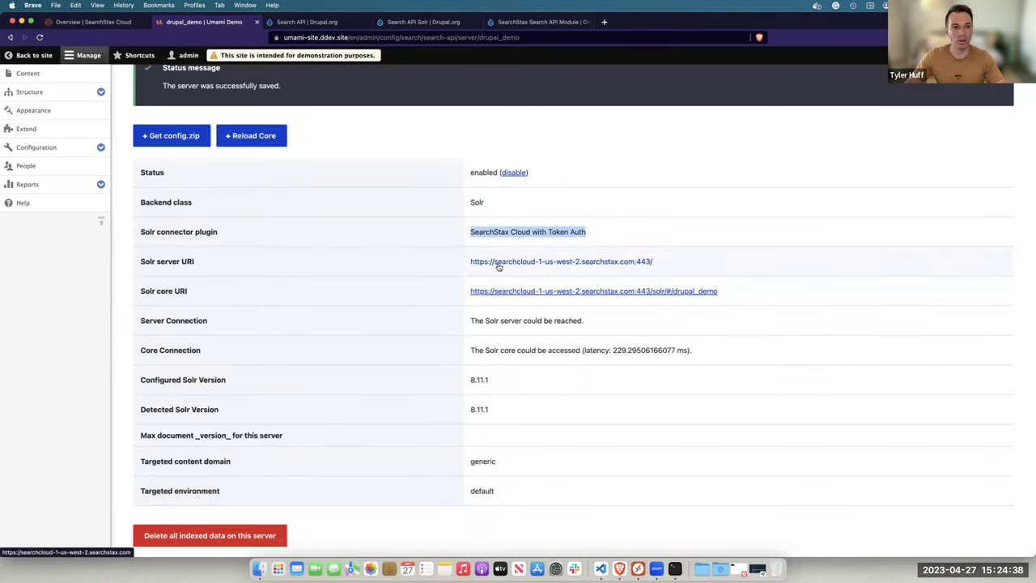
scroll(499, 267, "down", 1)
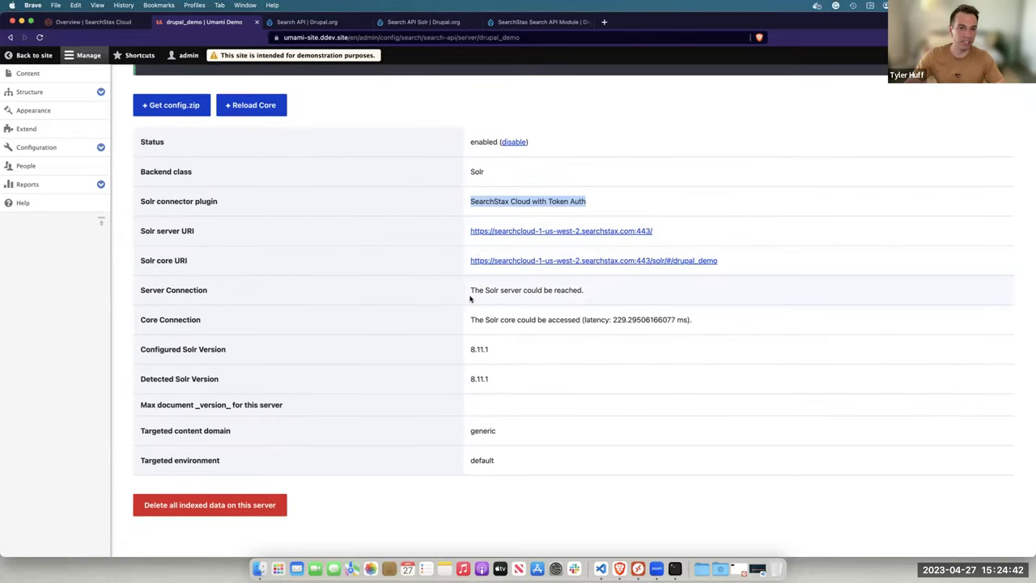
left_click(470, 298)
left_click_drag(469, 293, 589, 297)
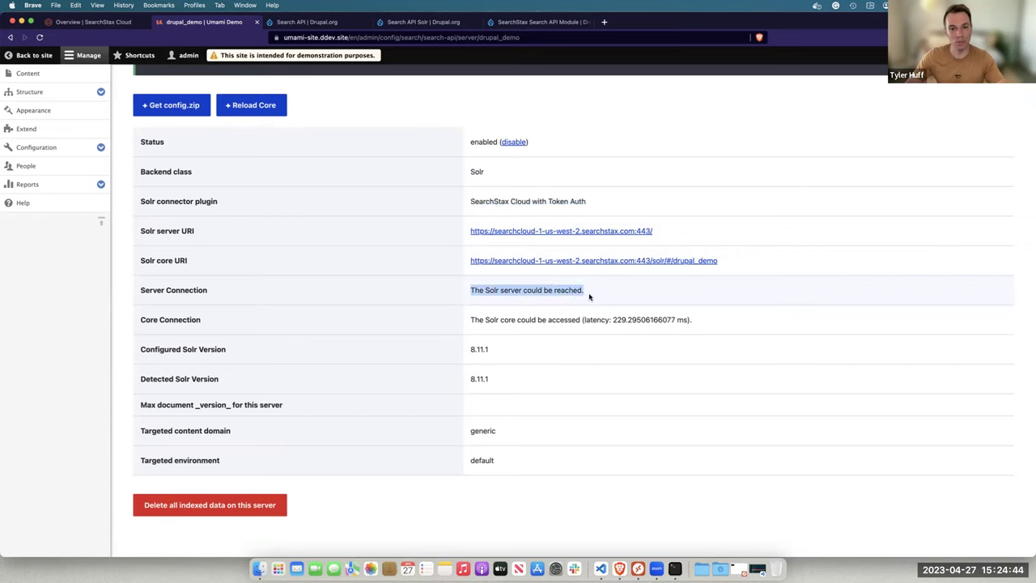
scroll(587, 296, "up", 4)
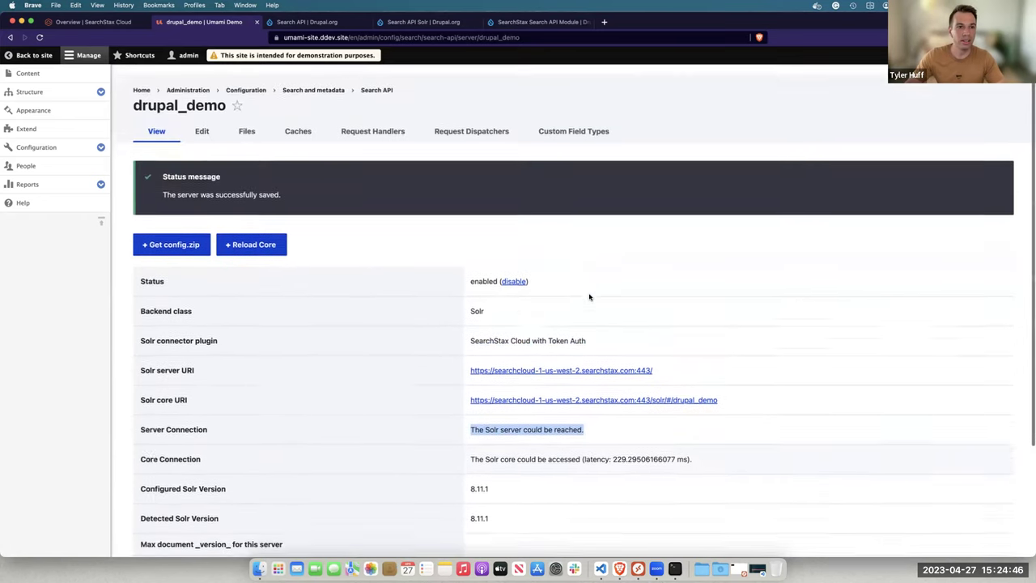
left_click(387, 82)
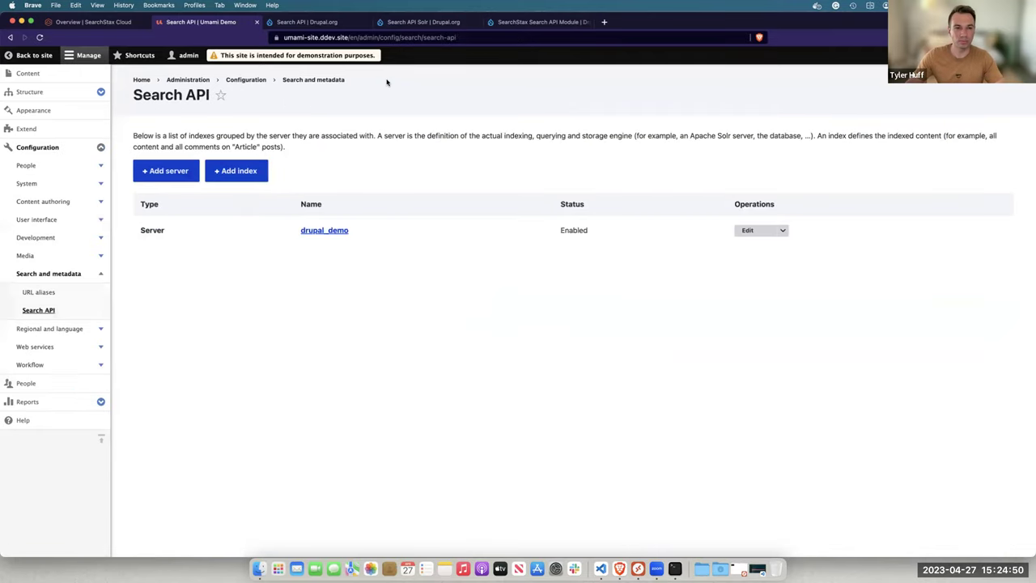
Add index drupal_demo with the Content datasource on the drupal_demo server, then save and add fields
left_click(237, 171)
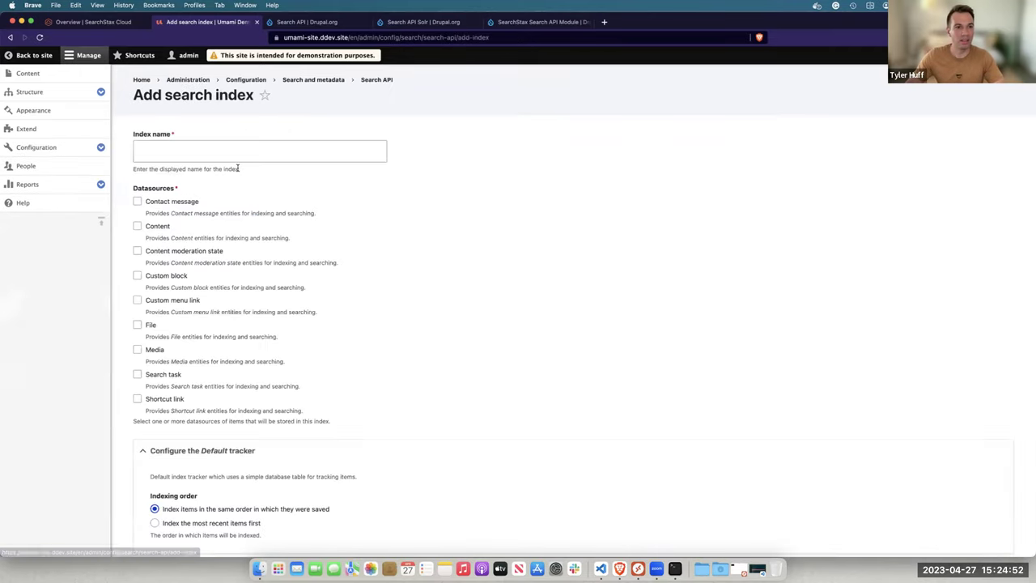
left_click(241, 161)
type("rupal_demo")
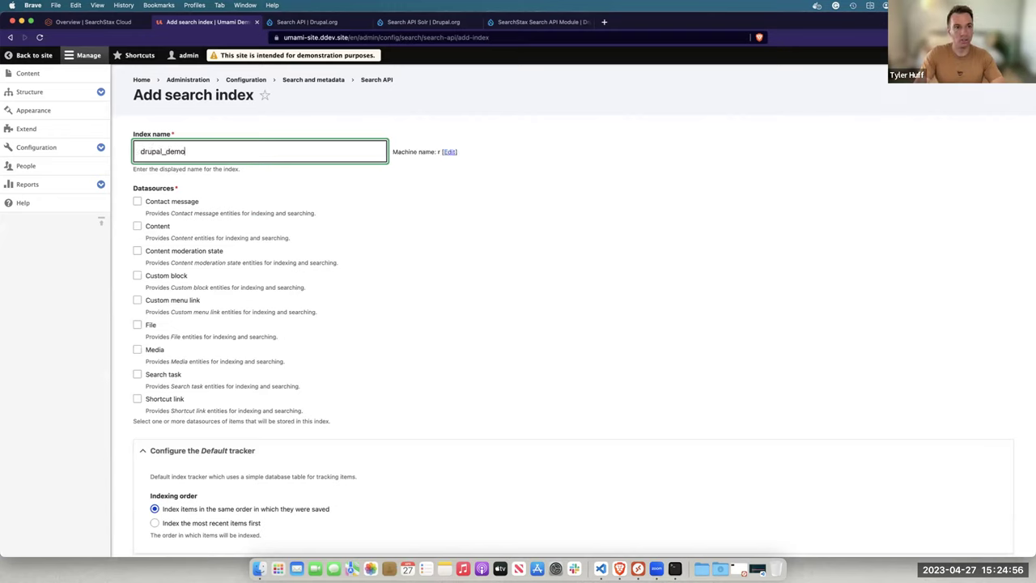
left_click(136, 226)
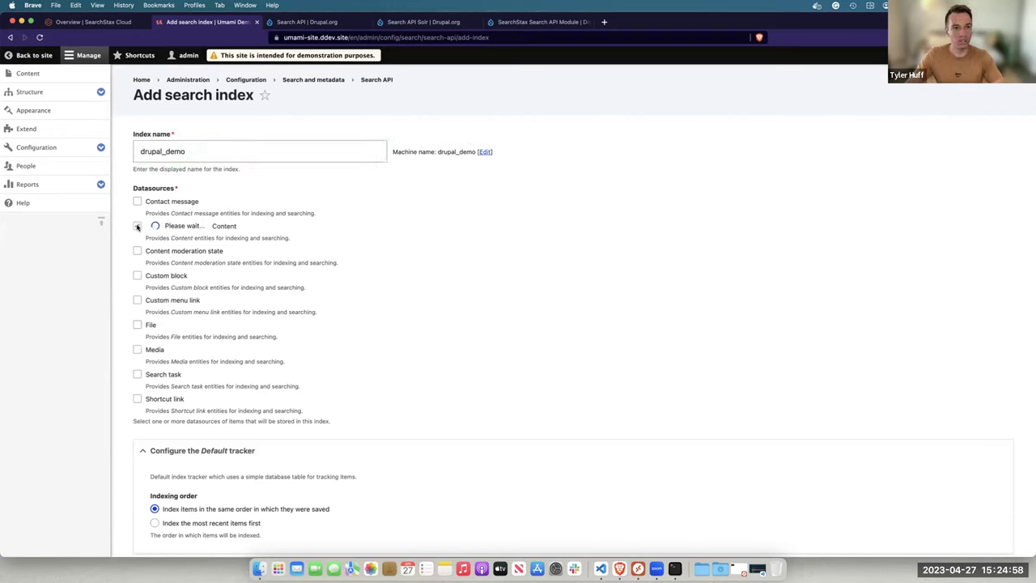
scroll(320, 219, "down", 5)
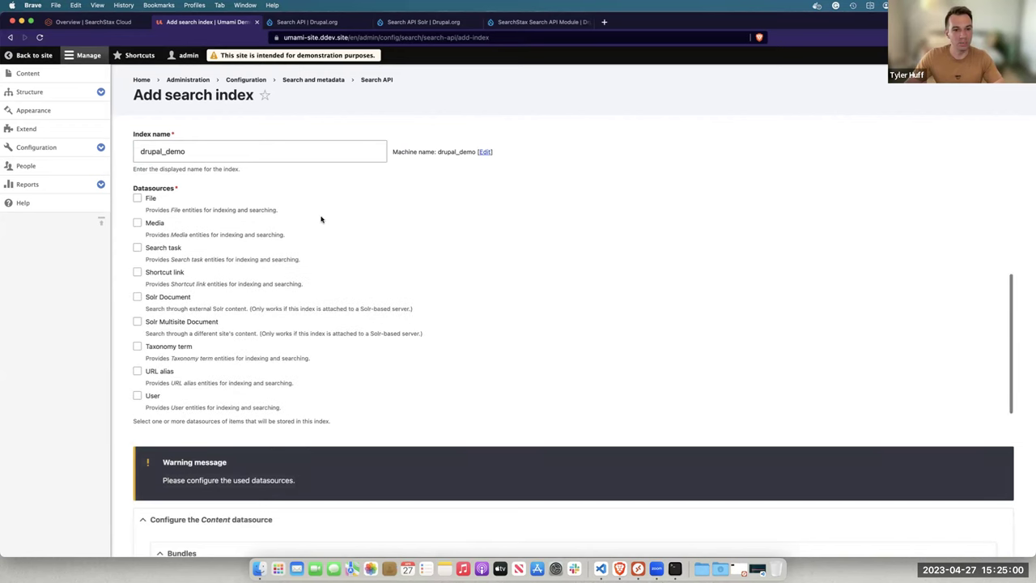
scroll(276, 444, "down", 10)
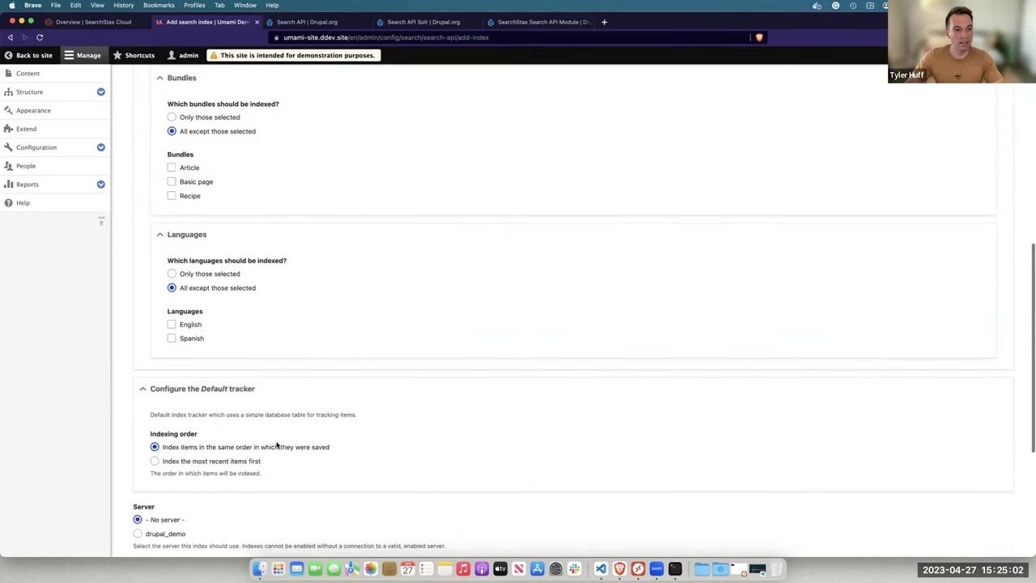
scroll(276, 444, "down", 3)
left_click(166, 406)
scroll(166, 409, "down", 5)
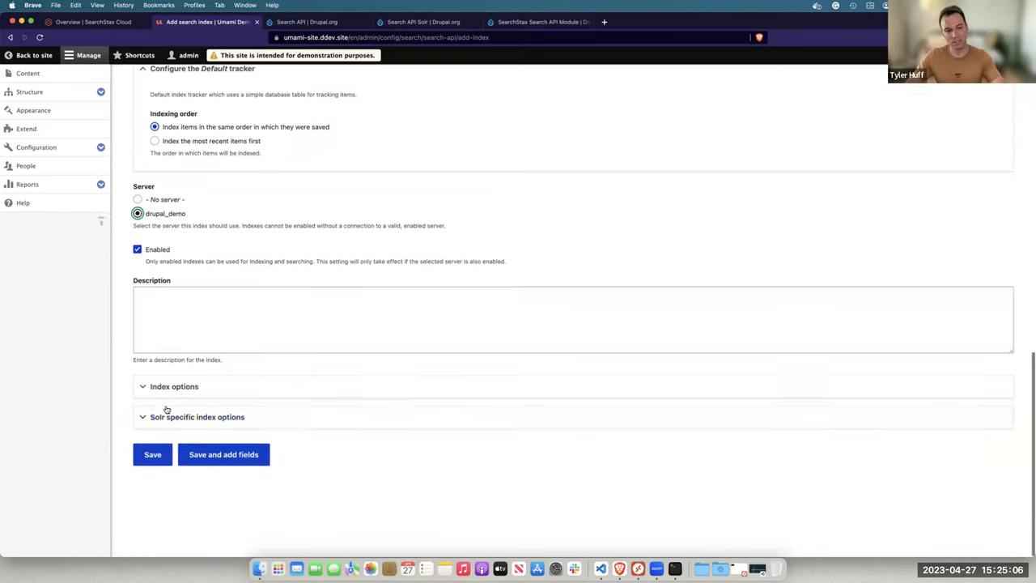
left_click(214, 502)
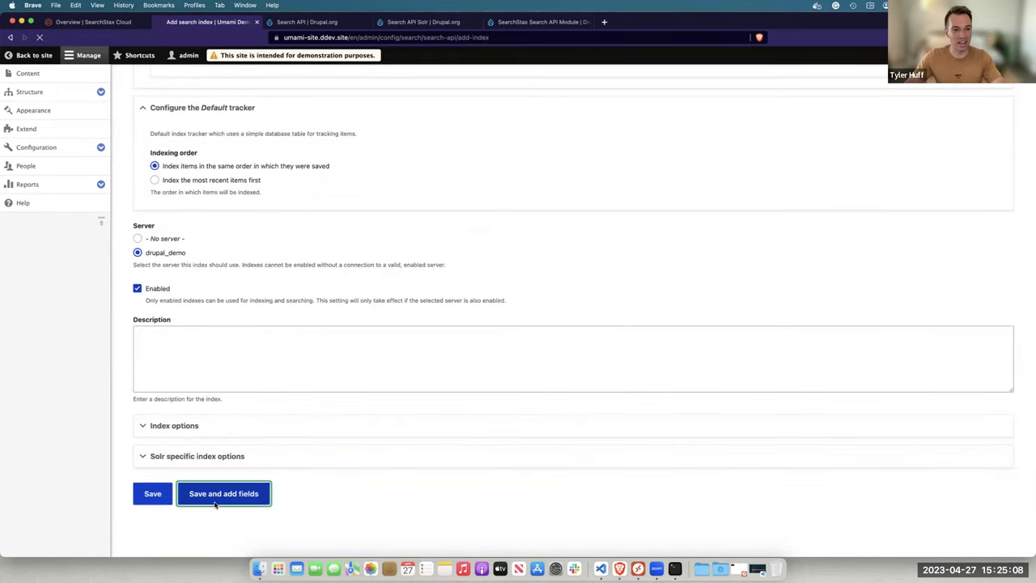
scroll(328, 372, "down", 3)
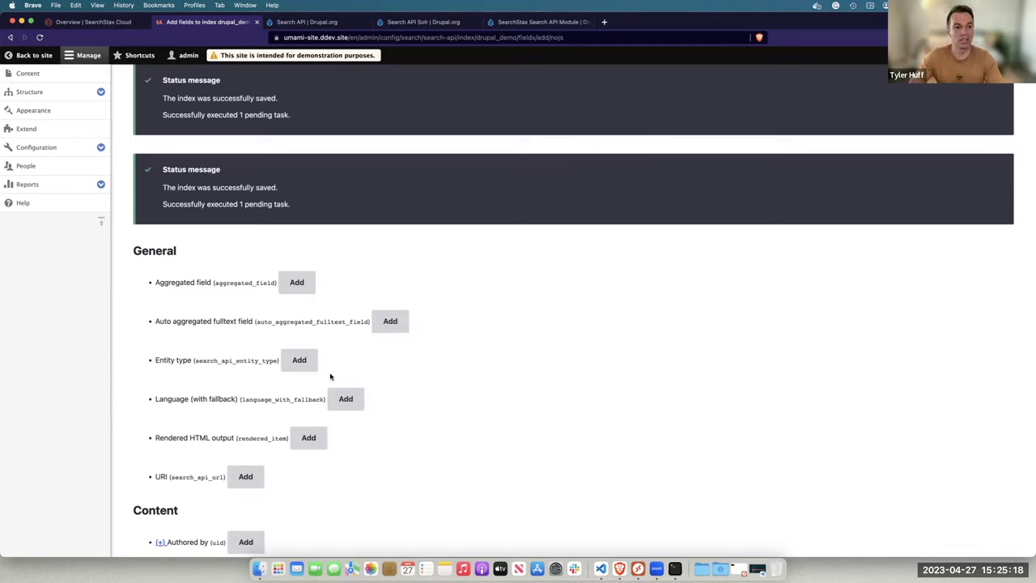
Add the URI field to the index with absolute URL generation enabled
scroll(329, 375, "down", 2)
left_click(234, 400)
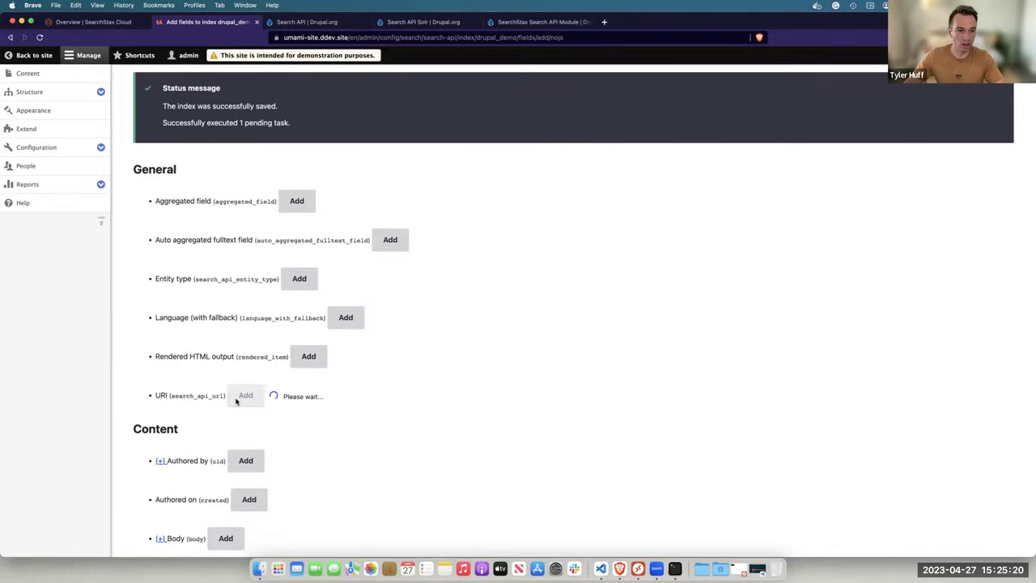
left_click(179, 338)
left_click(152, 382)
Finish adding fields, returning to Manage fields with URI, Body, Content type and Summary listed
scroll(284, 338, "down", 5)
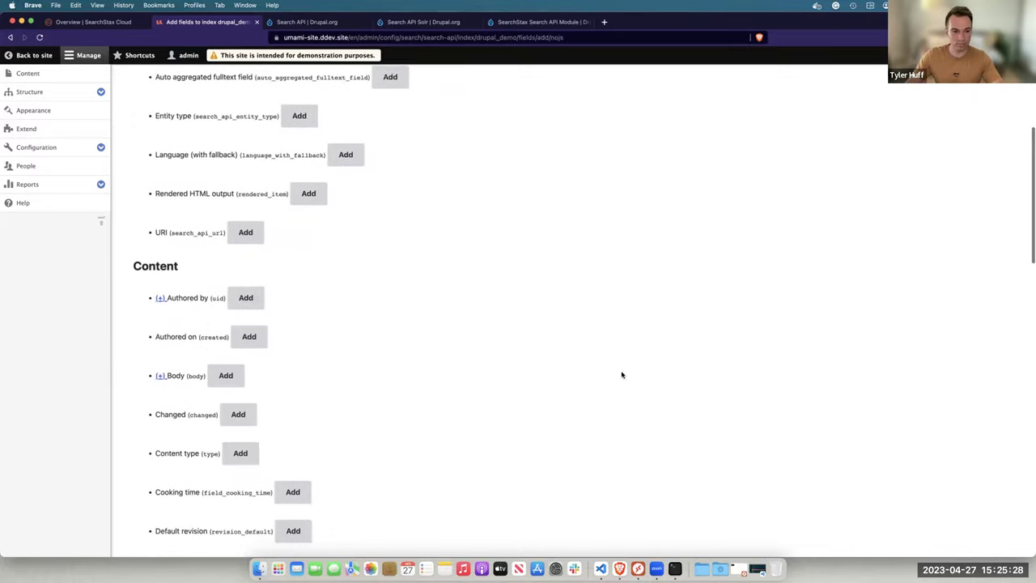
scroll(486, 332, "down", 1)
scroll(235, 320, "down", 1)
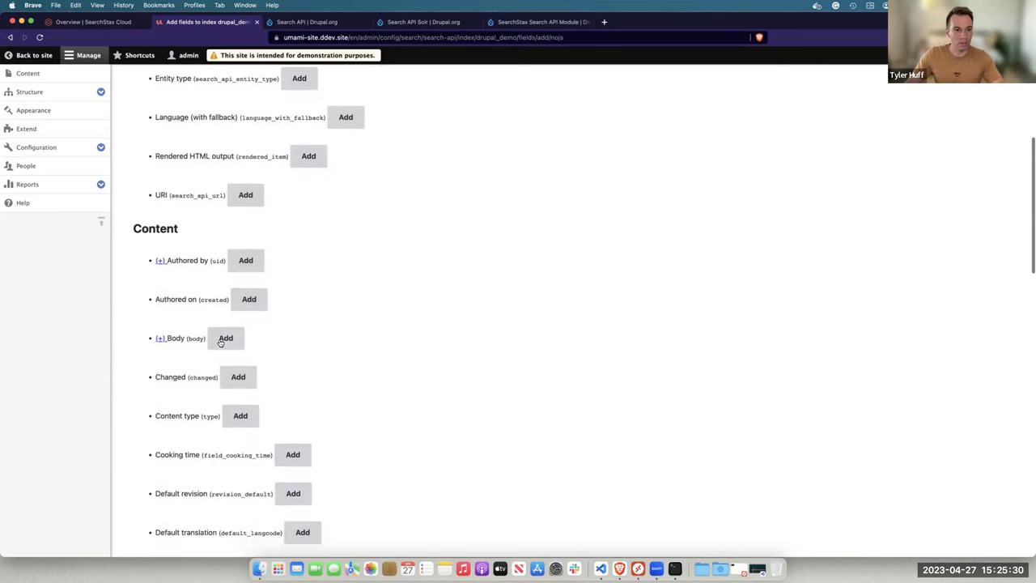
scroll(226, 340, "down", 3)
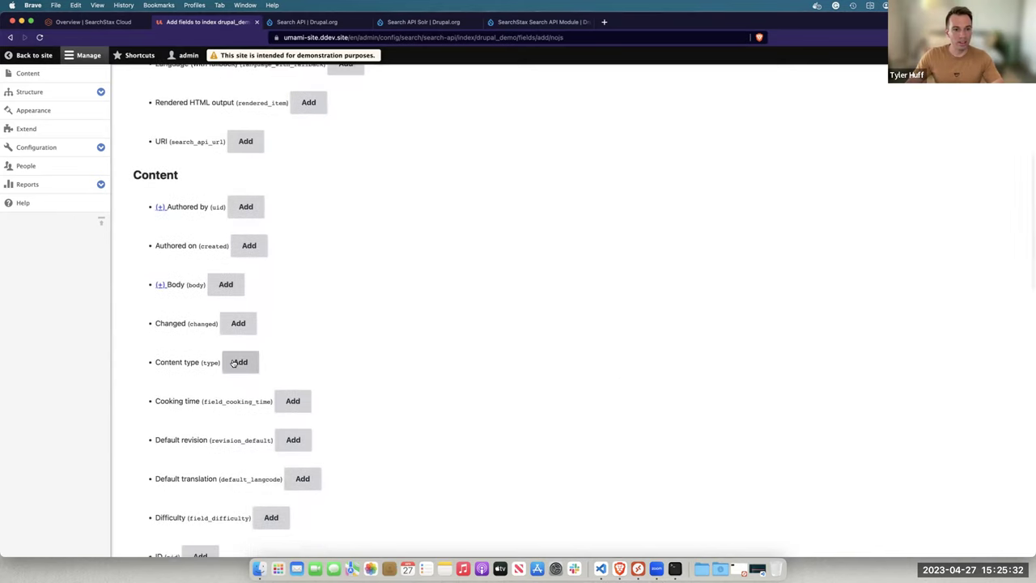
scroll(282, 333, "down", 4)
scroll(281, 333, "down", 12)
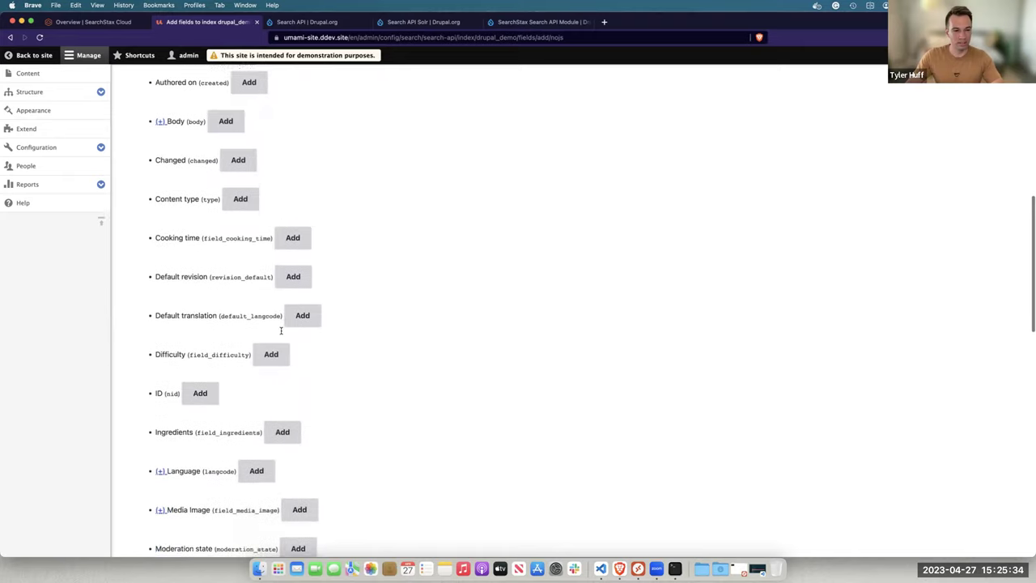
scroll(282, 333, "down", 15)
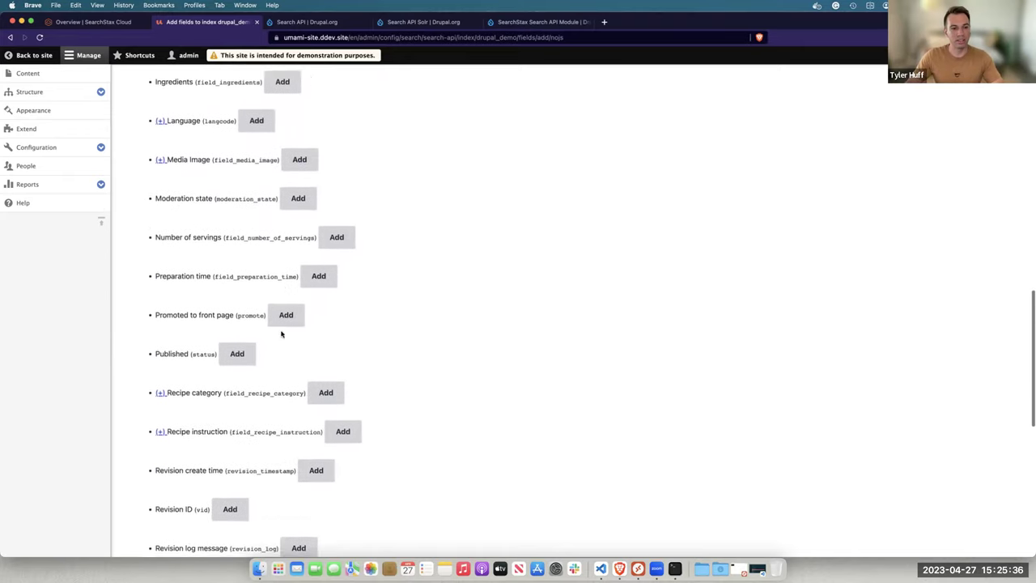
scroll(281, 333, "down", 5)
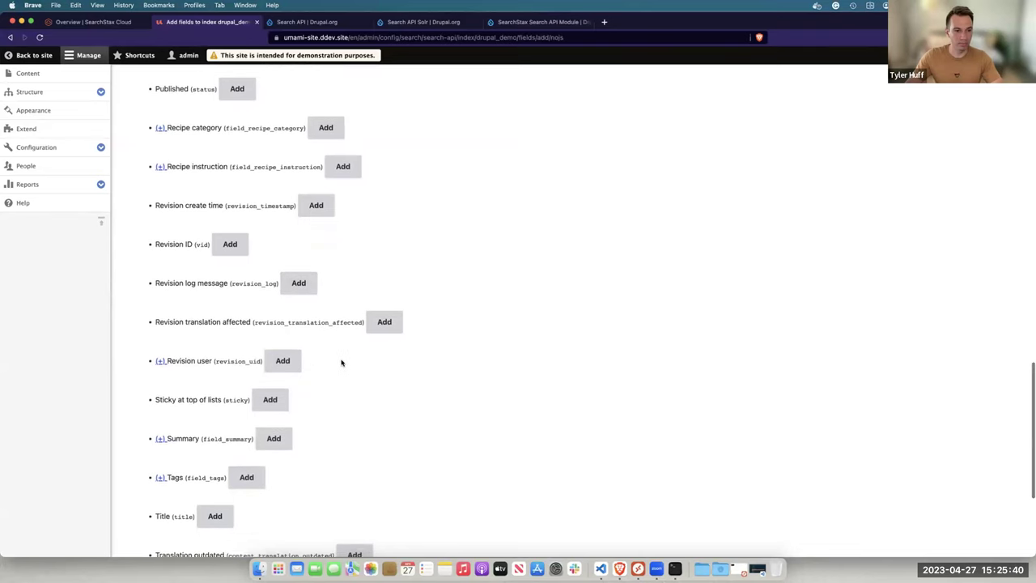
scroll(340, 366, "down", 5)
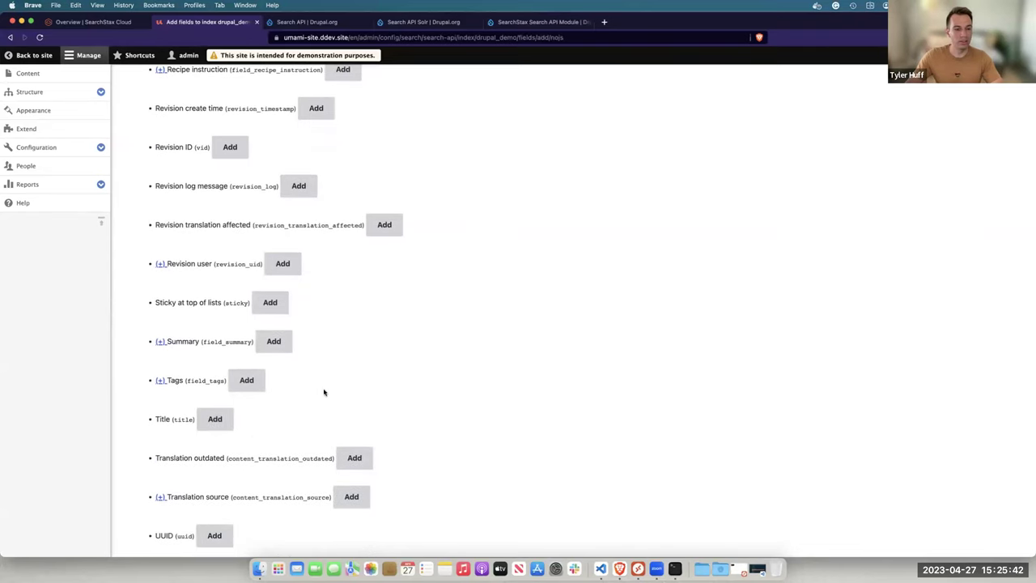
scroll(348, 395, "down", 5)
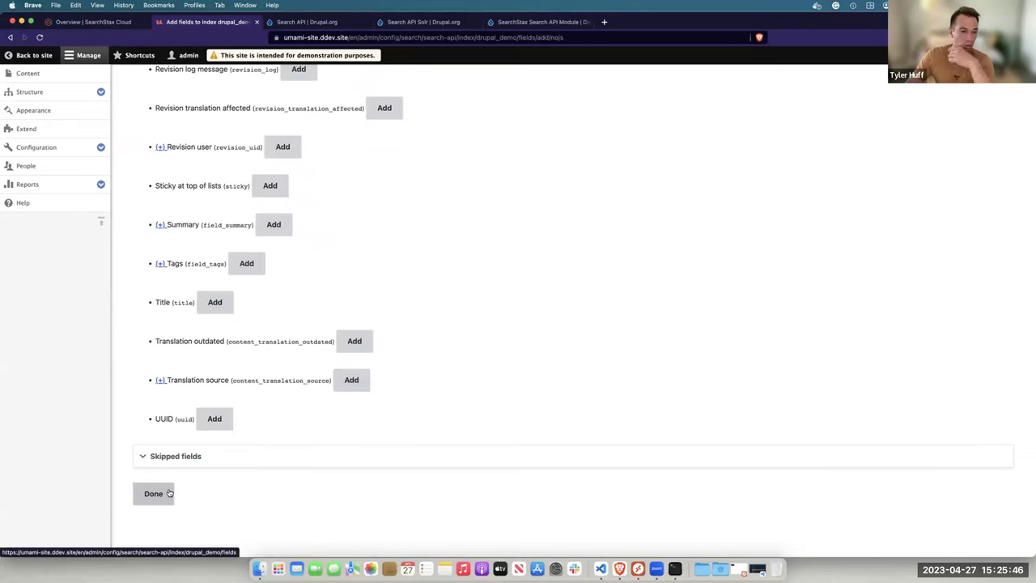
left_click(169, 493)
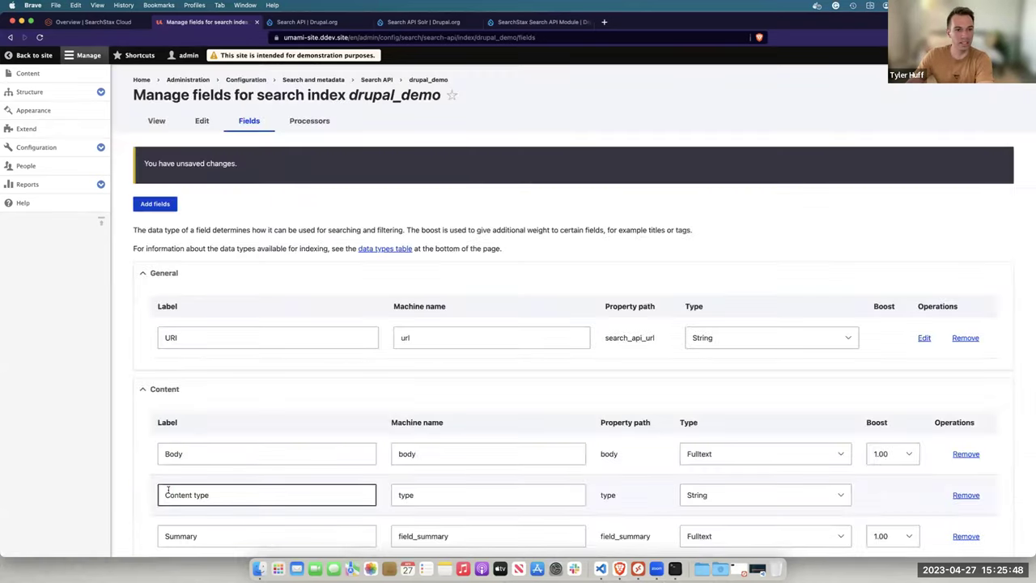
Review the url and field_summary machine names and save the index field changes
scroll(254, 326, "down", 3)
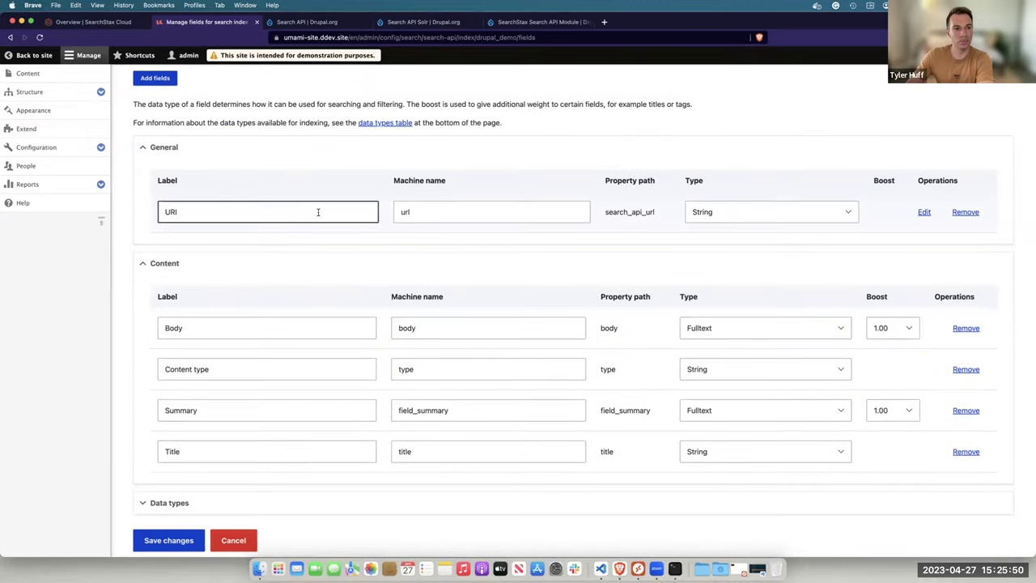
left_click_drag(412, 209, 399, 228)
left_click_drag(417, 327, 383, 342)
scroll(403, 330, "down", 1)
left_click(454, 387)
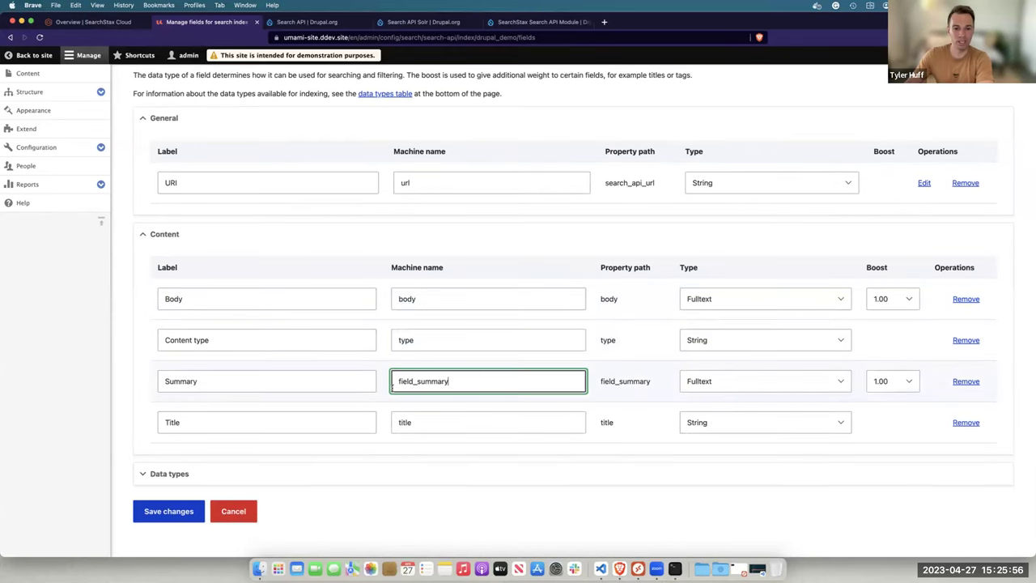
left_click(183, 512)
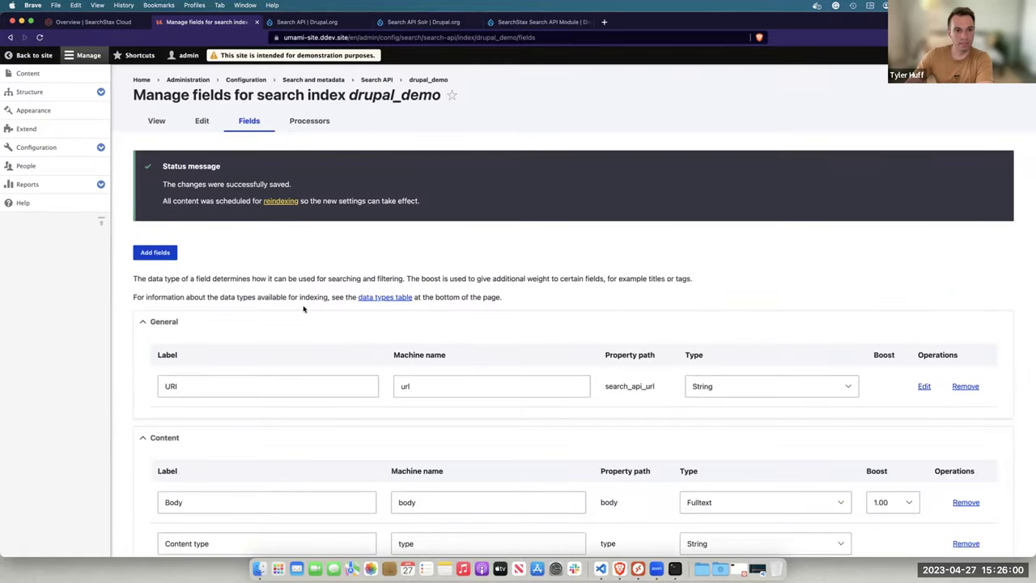
Index all 38 drupal_demo items now, then return to the SearchStax Cloud dashboard
left_click(283, 207)
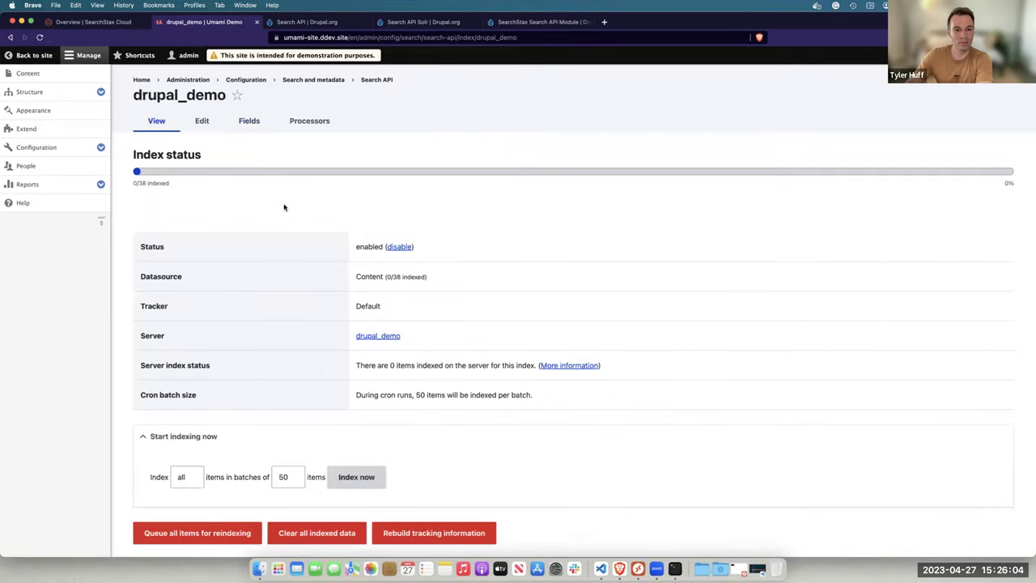
scroll(284, 208, "down", 1)
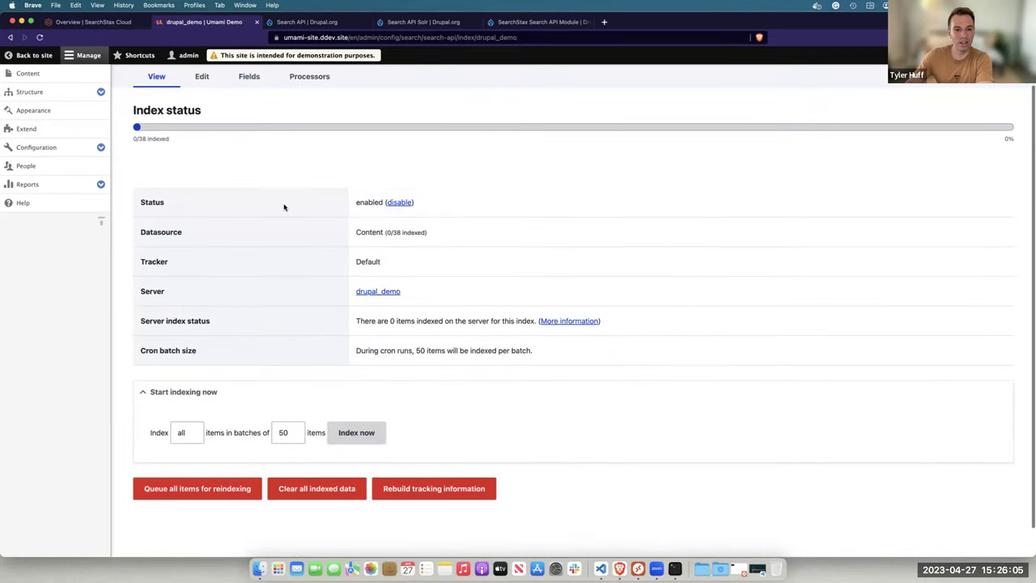
left_click(357, 433)
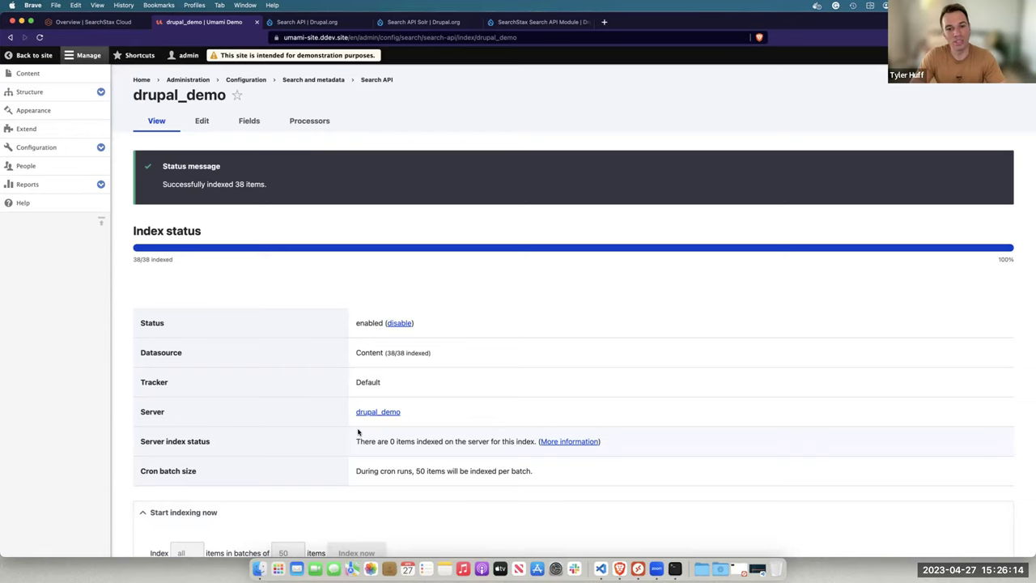
left_click(91, 22)
Review the SearchStax Select curl example, then start a new view under Drupal's Structure > Views
scroll(226, 287, "up", 5)
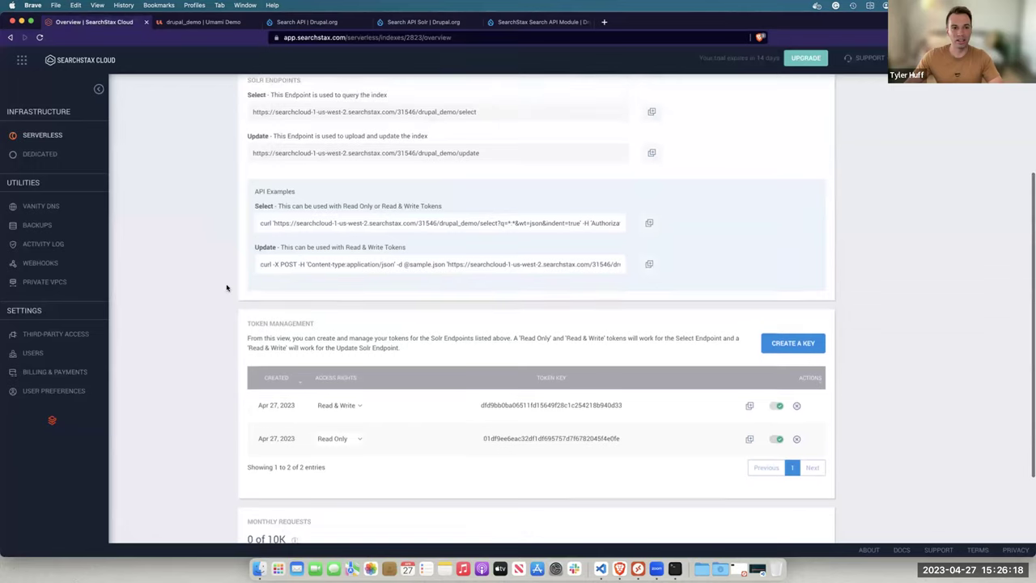
left_click_drag(261, 275, 539, 277)
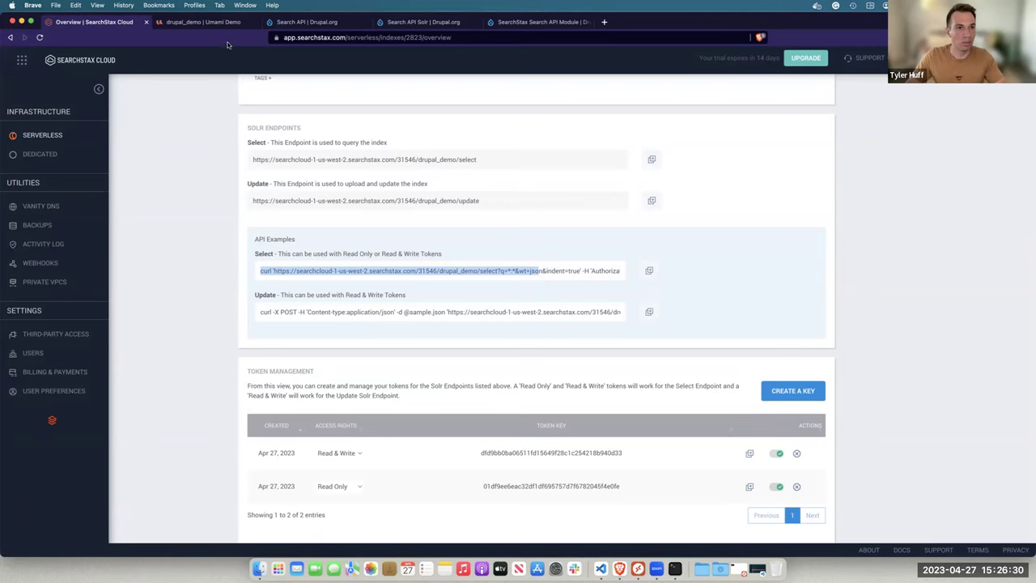
left_click(212, 23)
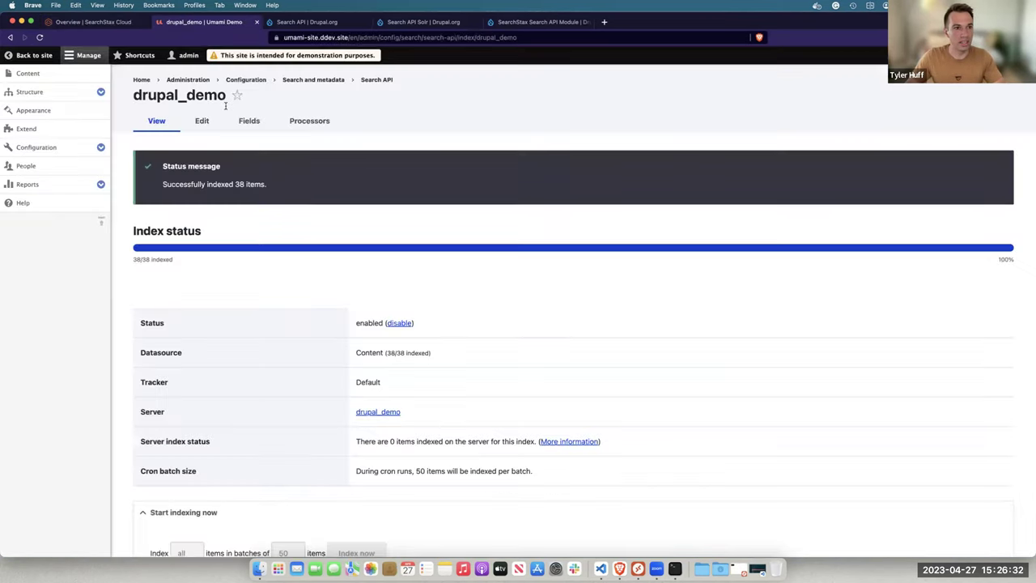
left_click(101, 93)
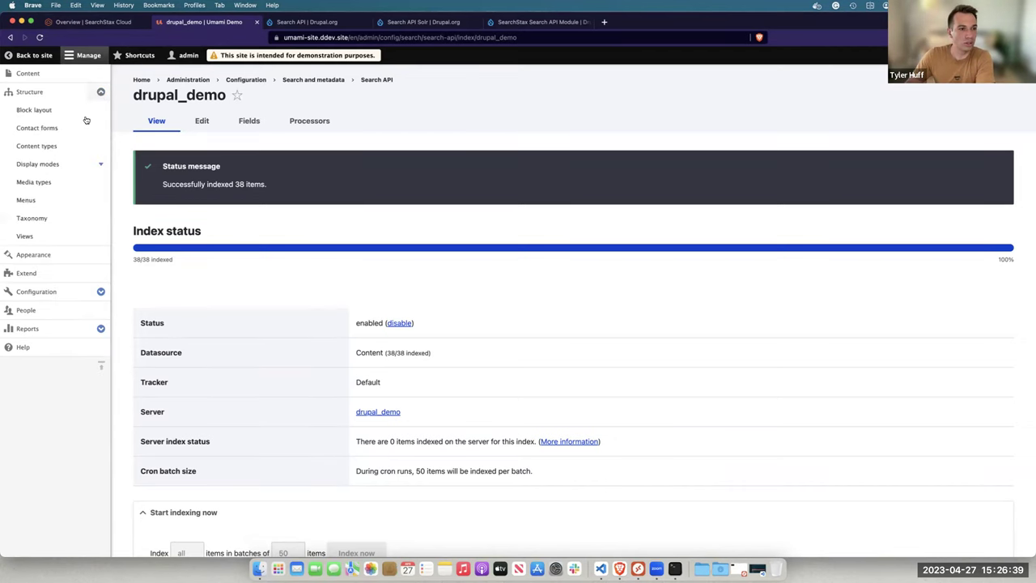
left_click(45, 235)
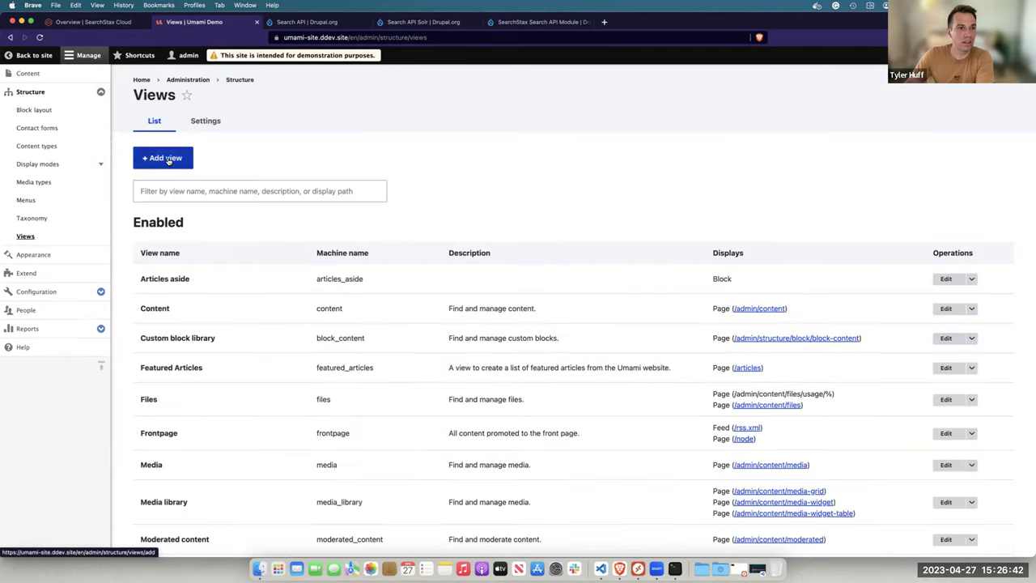
left_click(167, 159)
Create view drupal_demo showing Index drupal_demo with a page at /drupal-demo, then save and edit
left_click(212, 183)
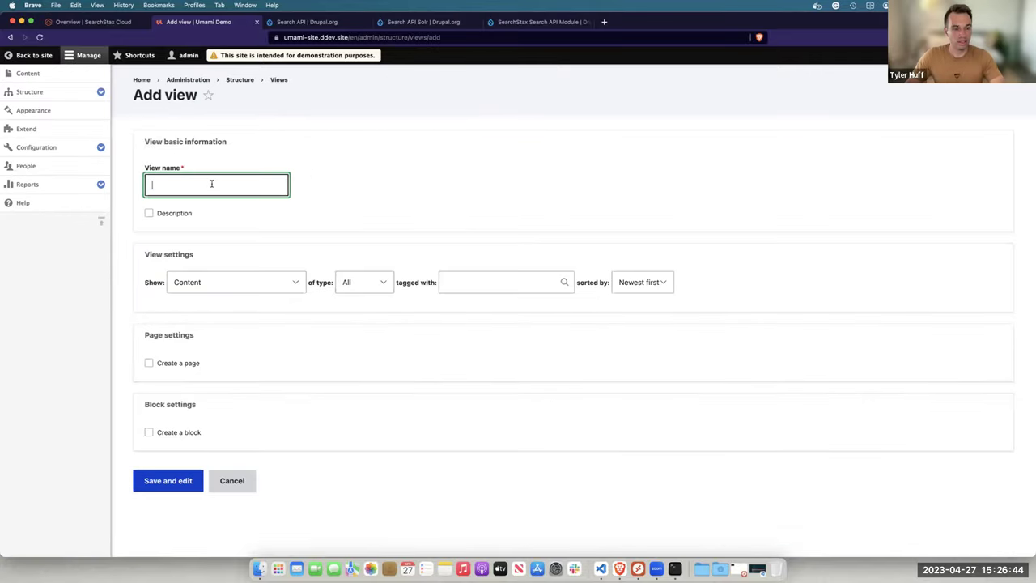
type("drupal_")
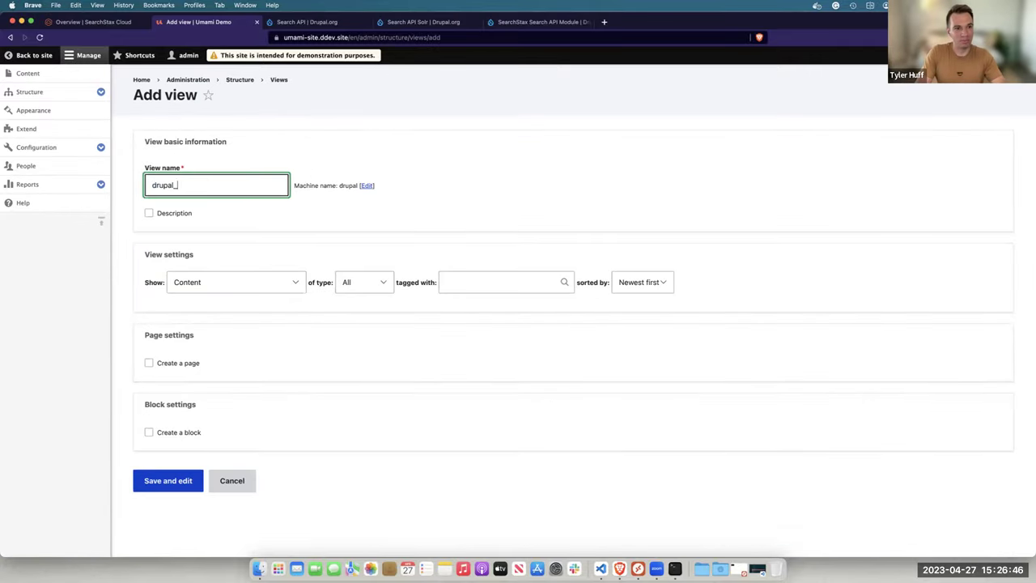
left_click(208, 287)
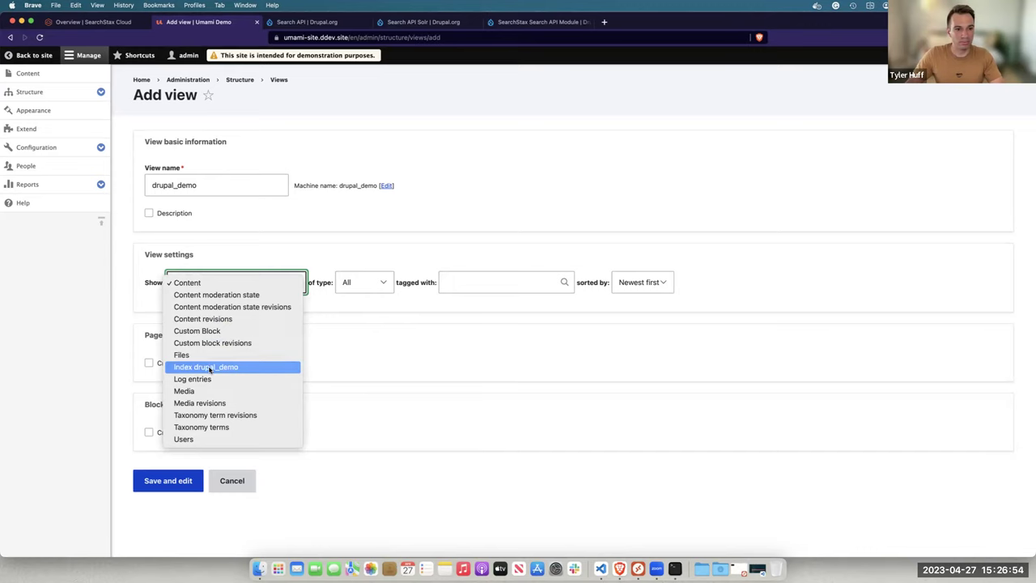
left_click(209, 369)
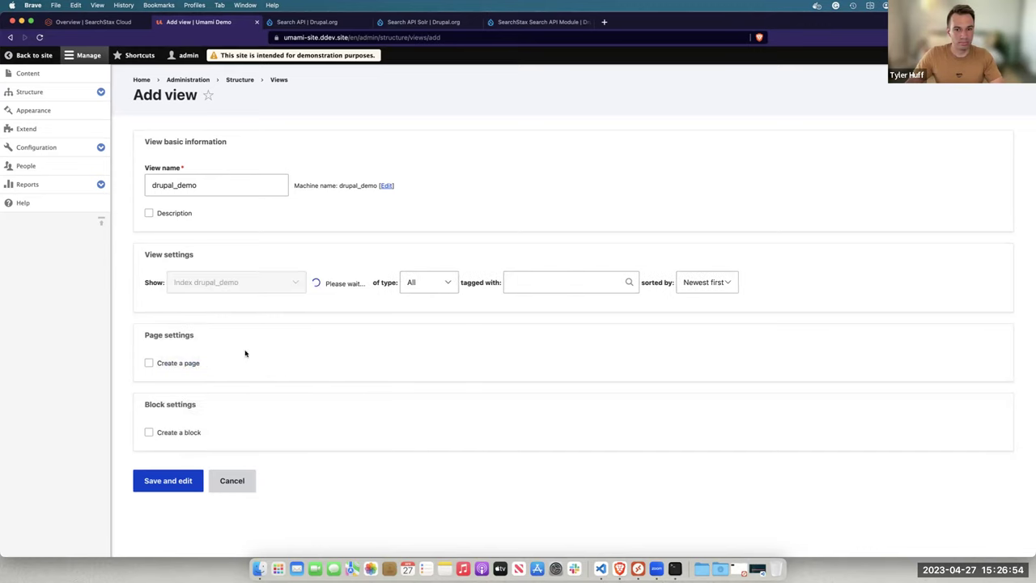
left_click(176, 366)
scroll(175, 366, "down", 5)
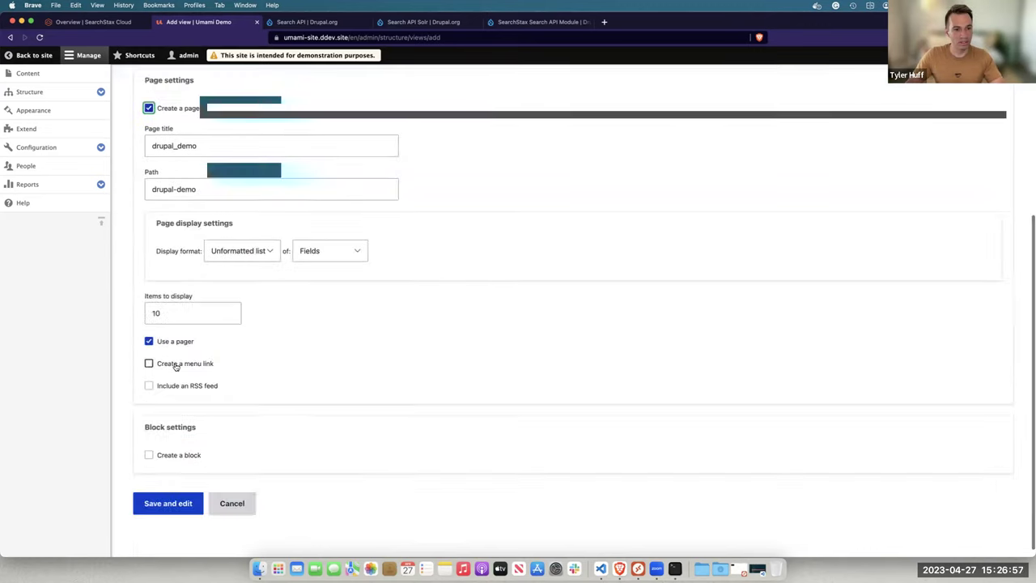
left_click(168, 504)
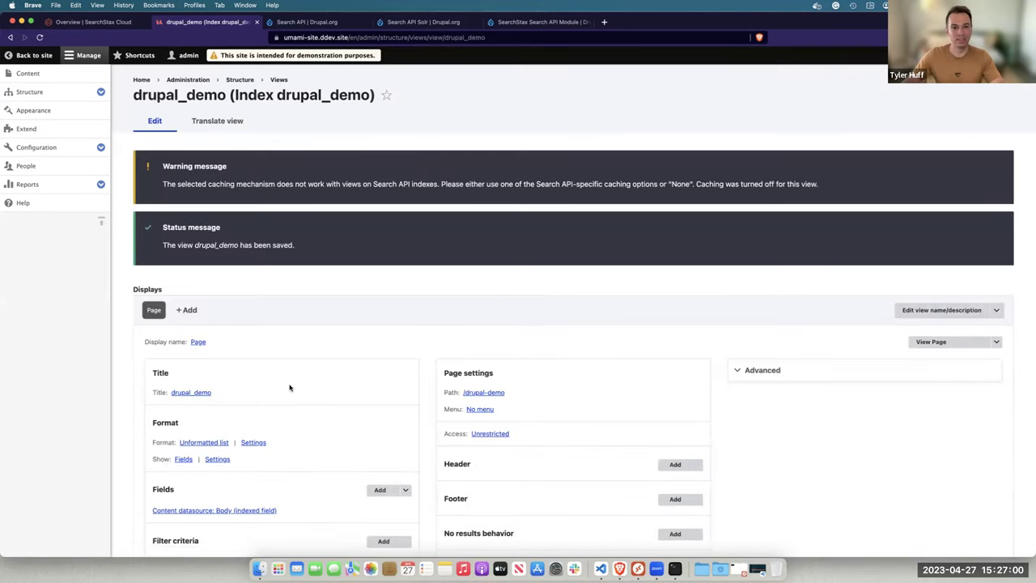
Paste the card CSS classes into the list format's Row class setting and apply
scroll(289, 388, "down", 3)
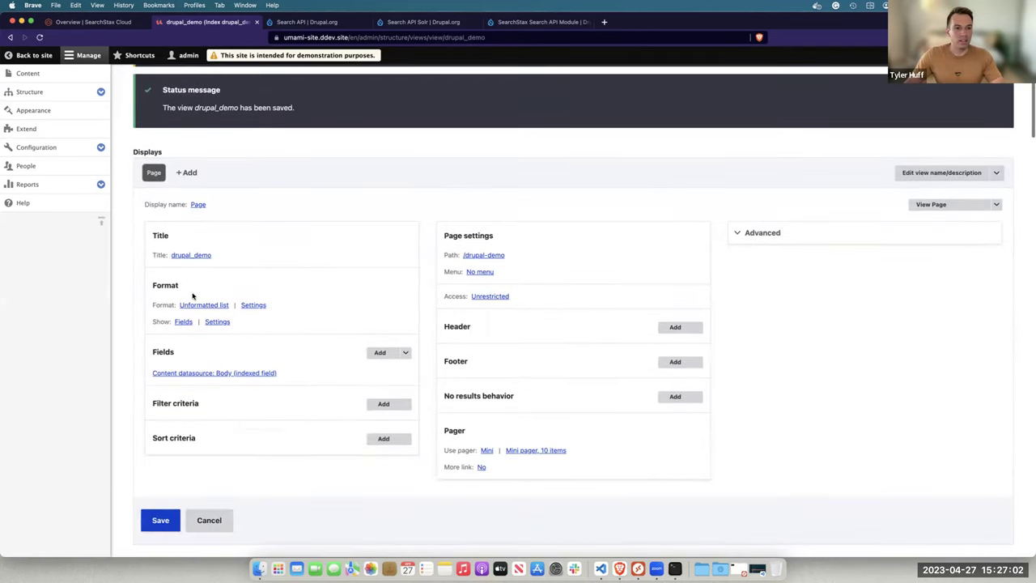
left_click(250, 305)
left_click(249, 305)
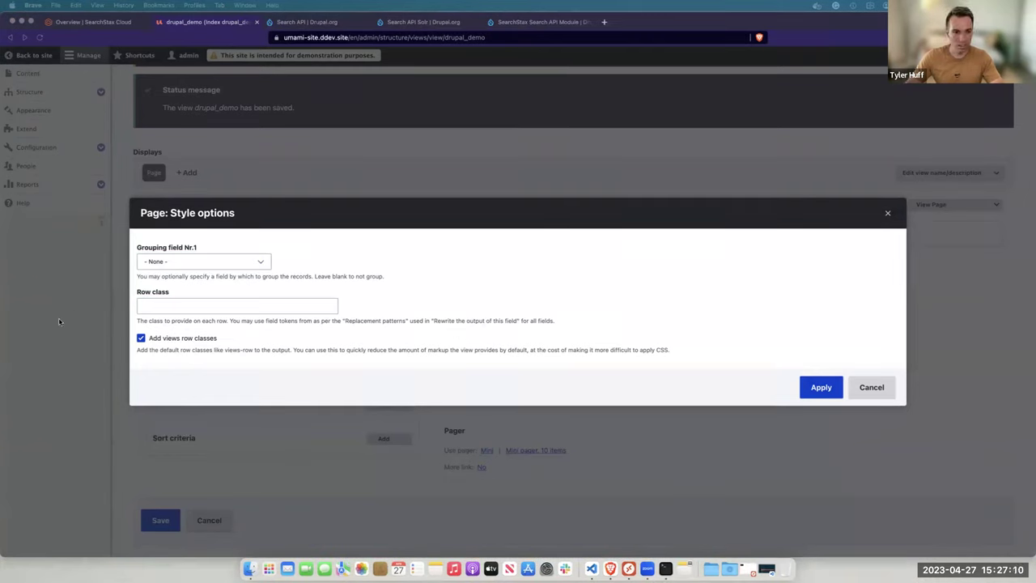
left_click(171, 305)
key("super+v")
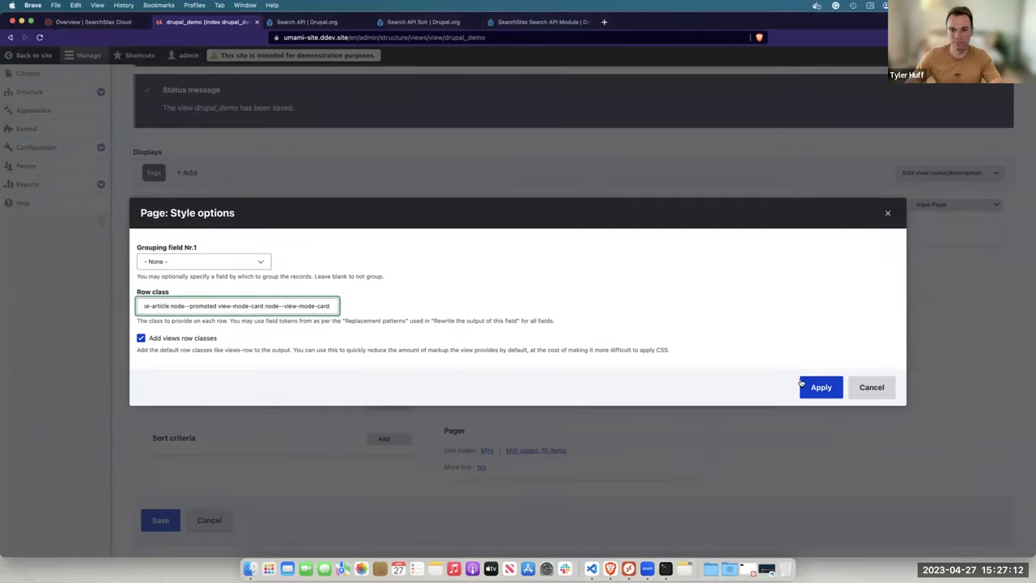
left_click(820, 386)
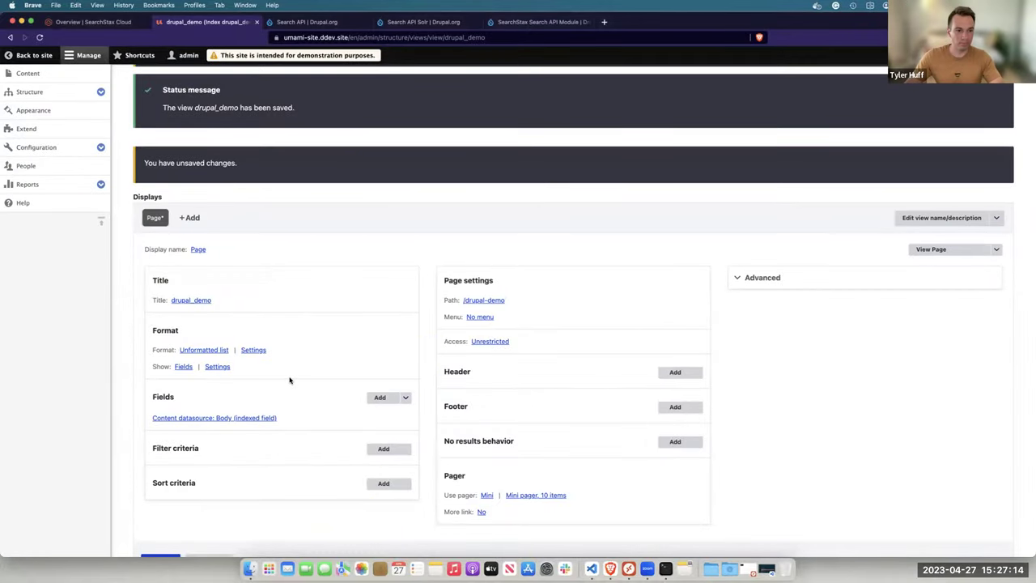
Remove the Body field from the view through the Fields Rearrange dialog
scroll(290, 379, "down", 1)
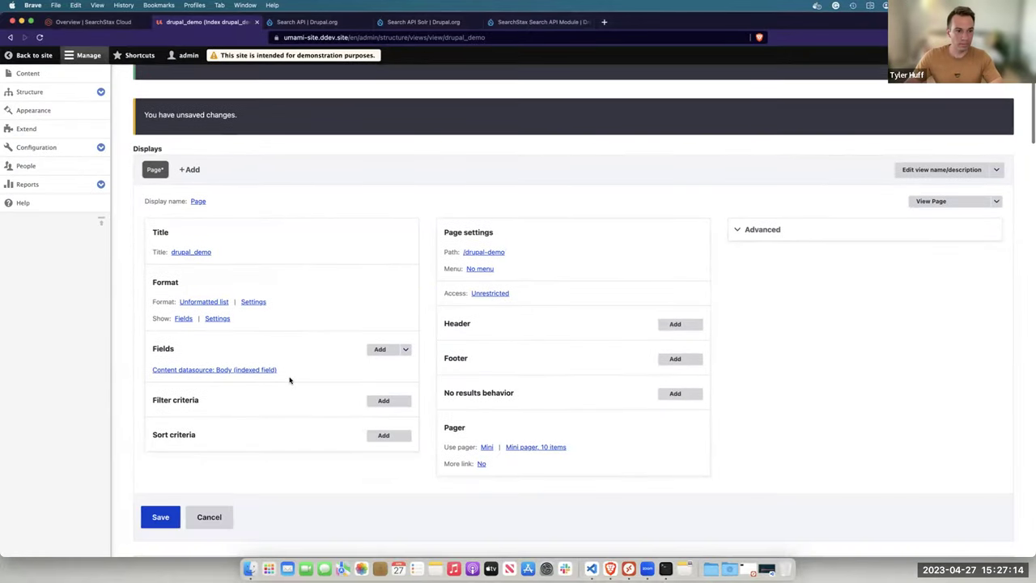
triple_click(221, 320)
left_click(405, 349)
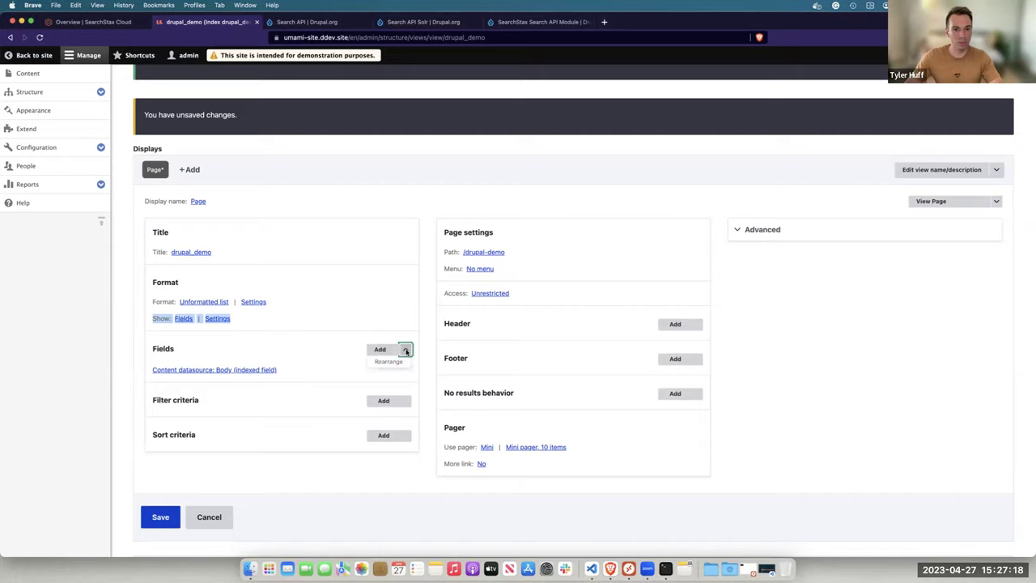
left_click(400, 365)
left_click(732, 314)
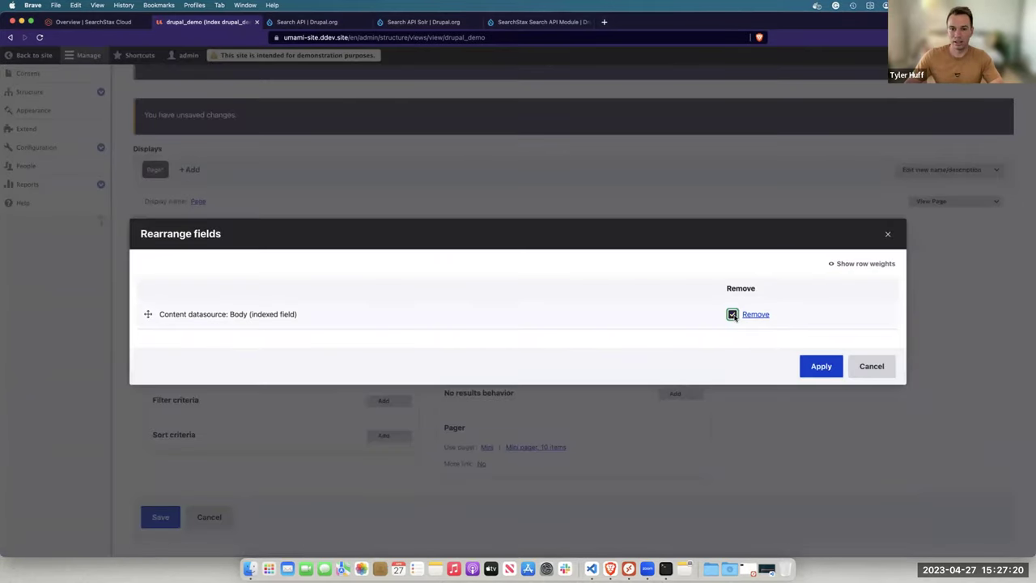
left_click(820, 366)
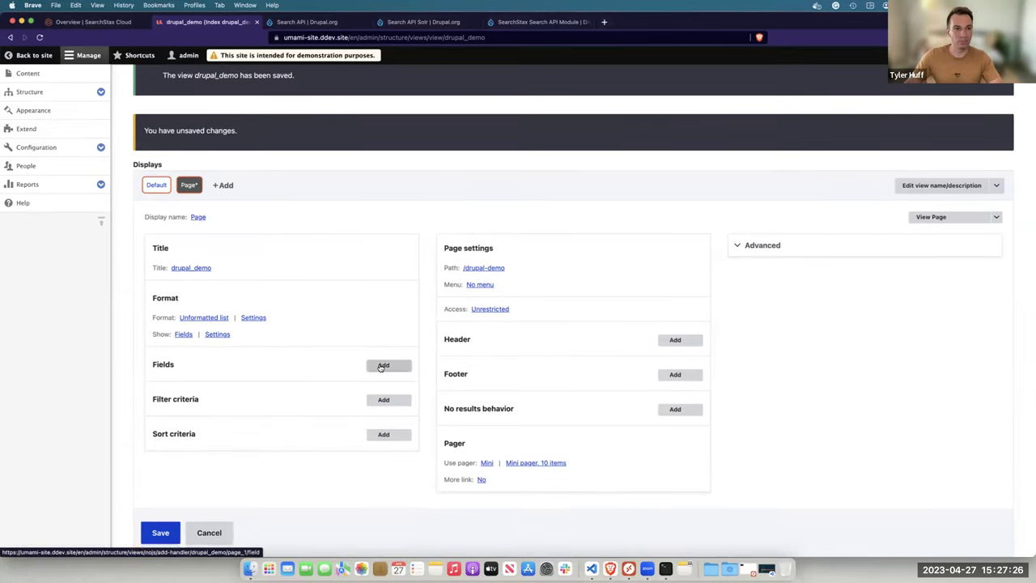
Add the indexed Title and Content type fields to the drupal_demo view with default settings
left_click(382, 365)
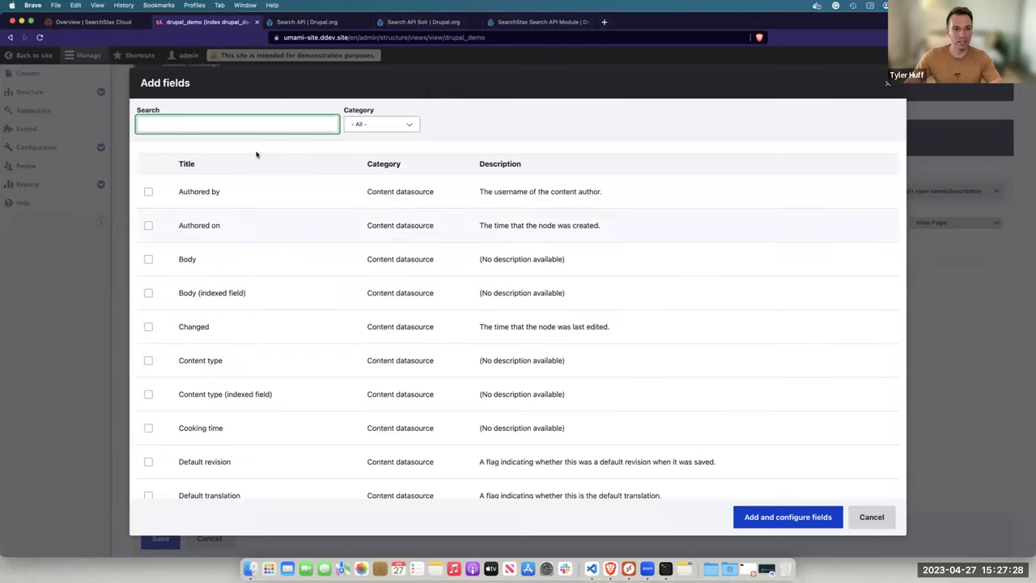
type("t")
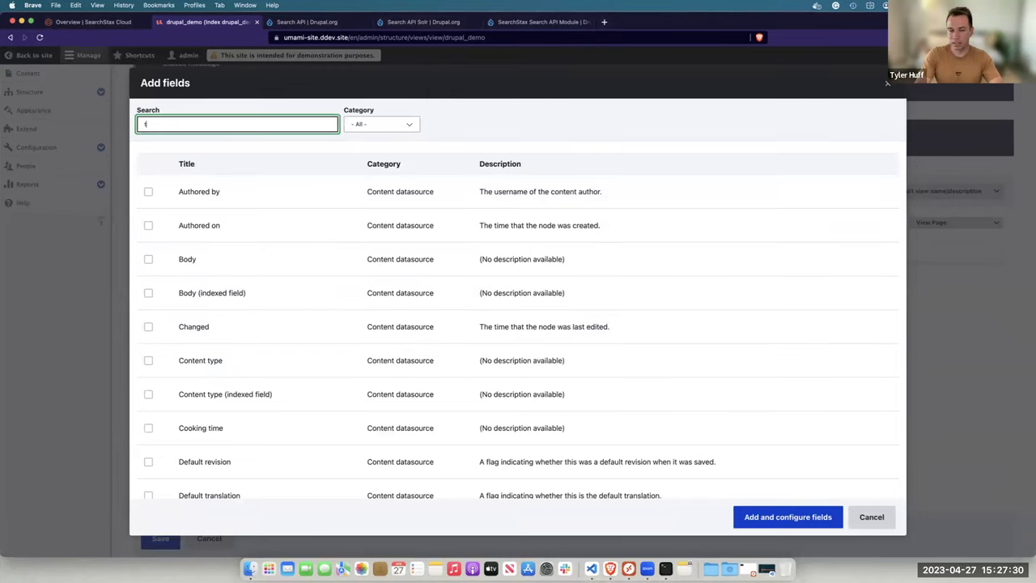
type("itle")
left_click(200, 225)
left_click(209, 227)
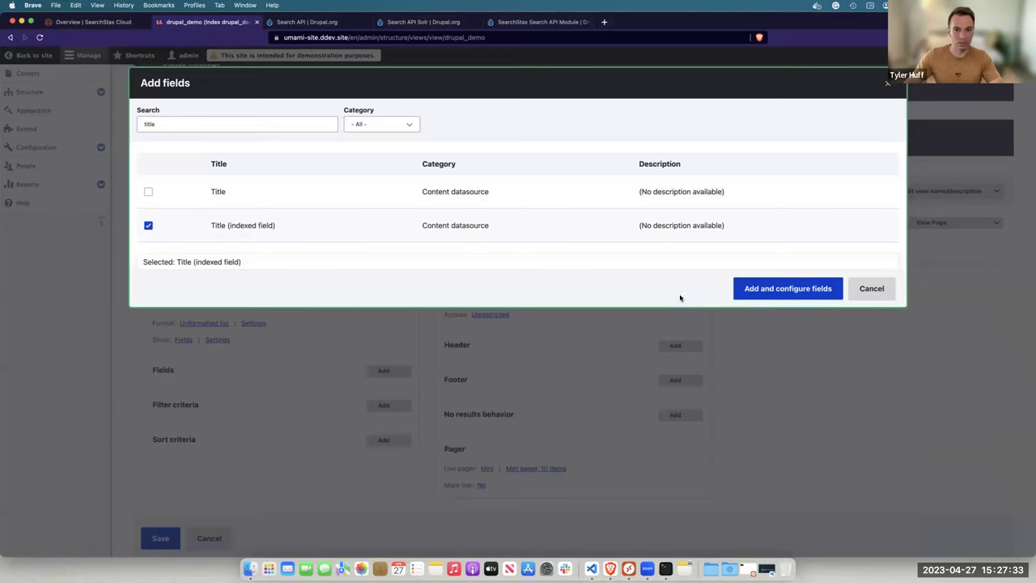
left_click(787, 289)
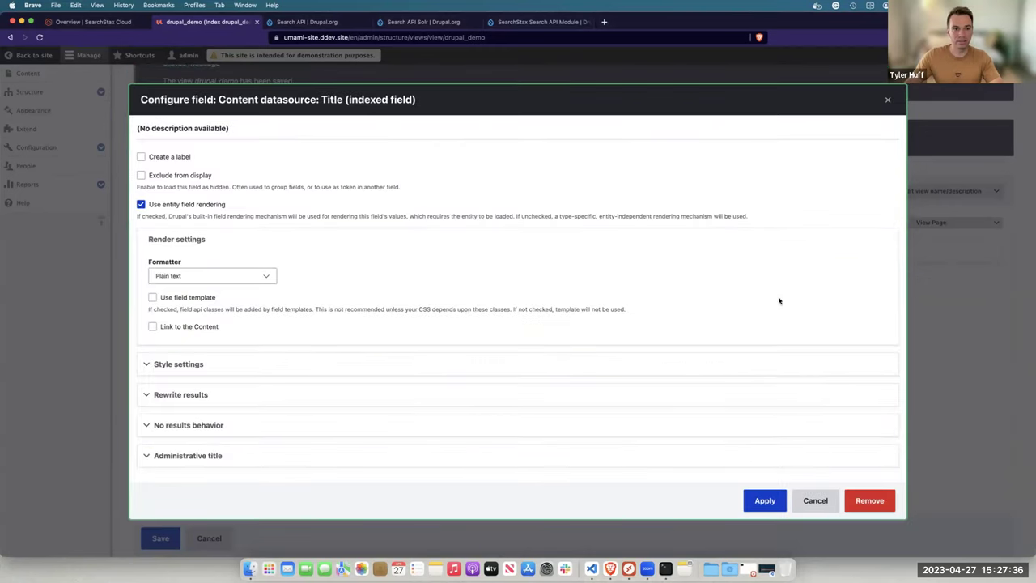
left_click(756, 502)
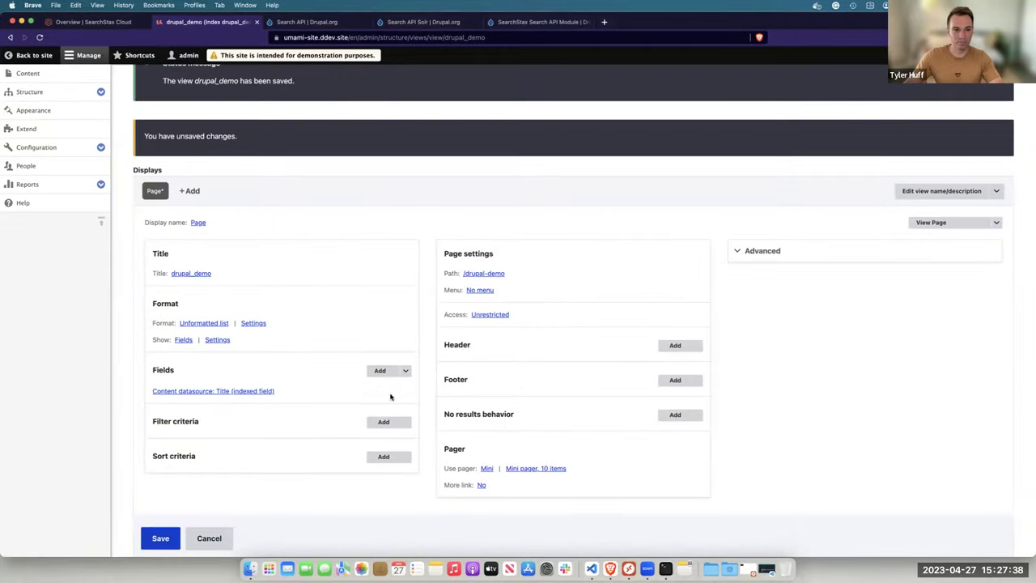
left_click(381, 371)
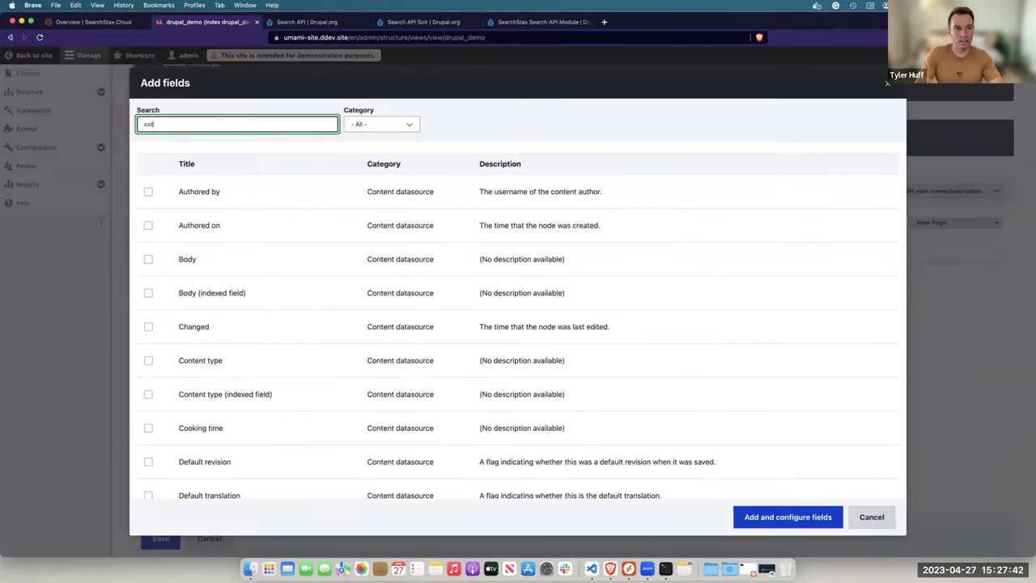
type("co")
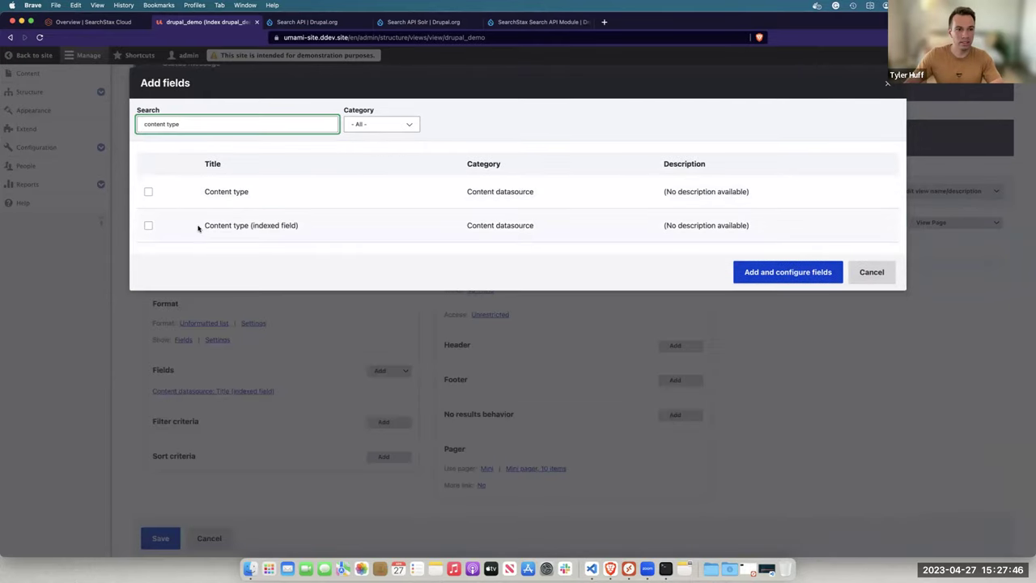
left_click(203, 226)
left_click(809, 291)
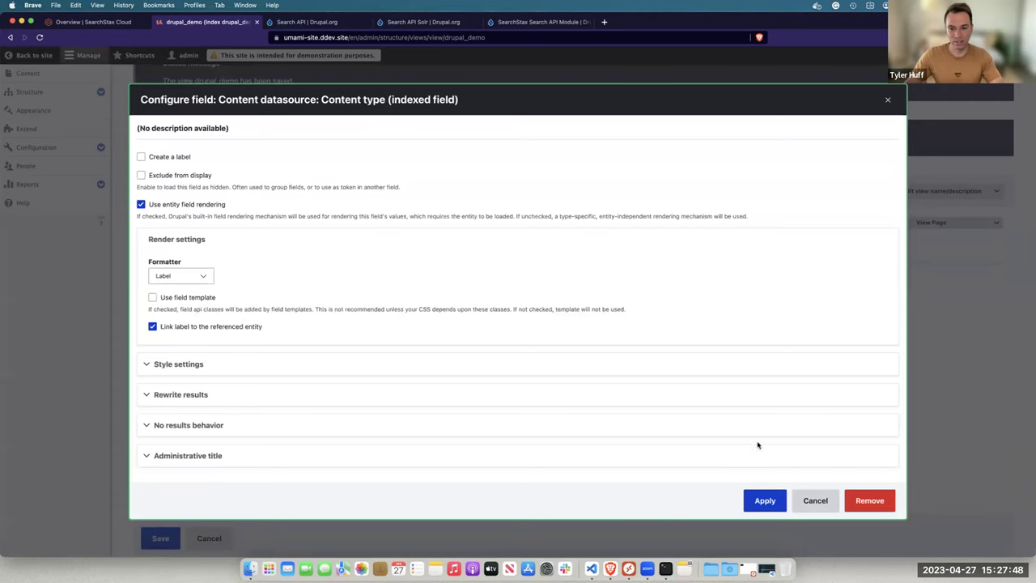
left_click(762, 500)
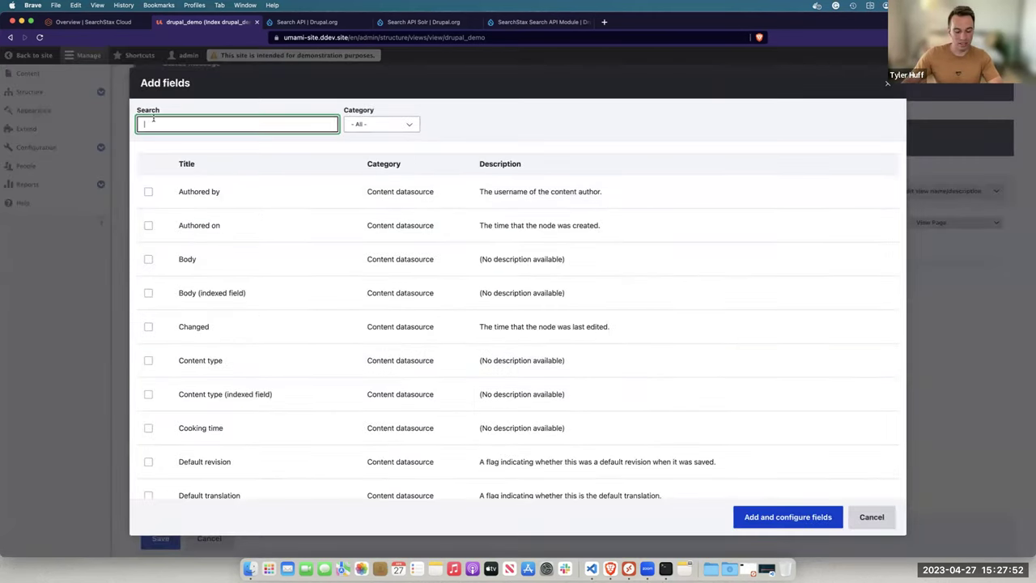
Add the indexed Summary and Item URL fields to the view with default settings
type("sumary")
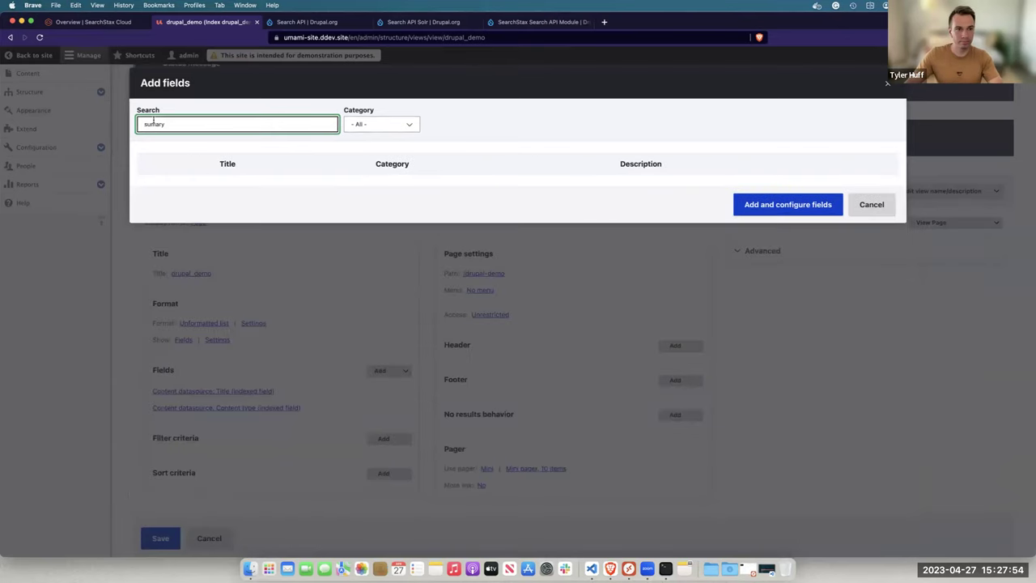
type("mary")
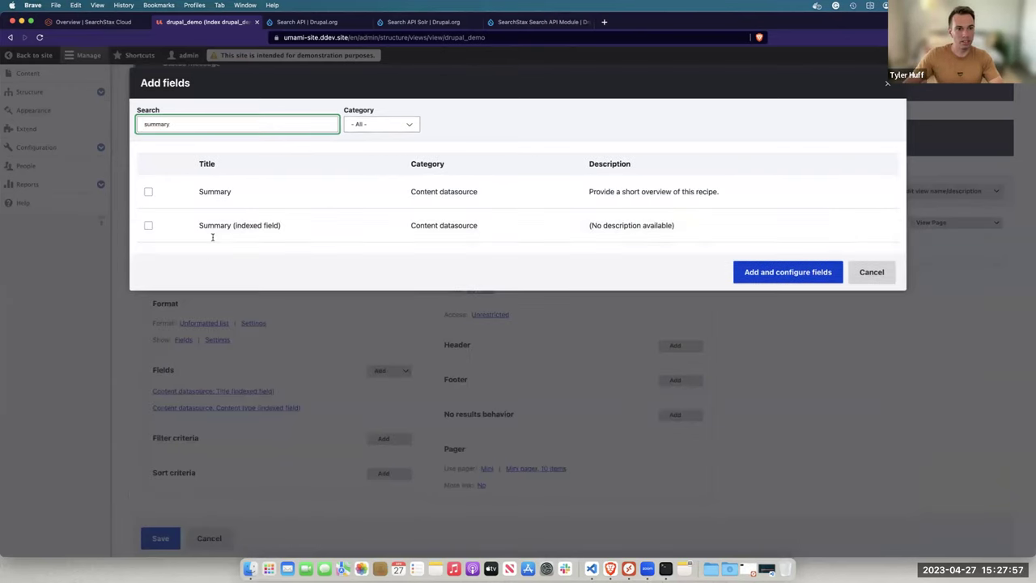
left_click(221, 225)
left_click(739, 286)
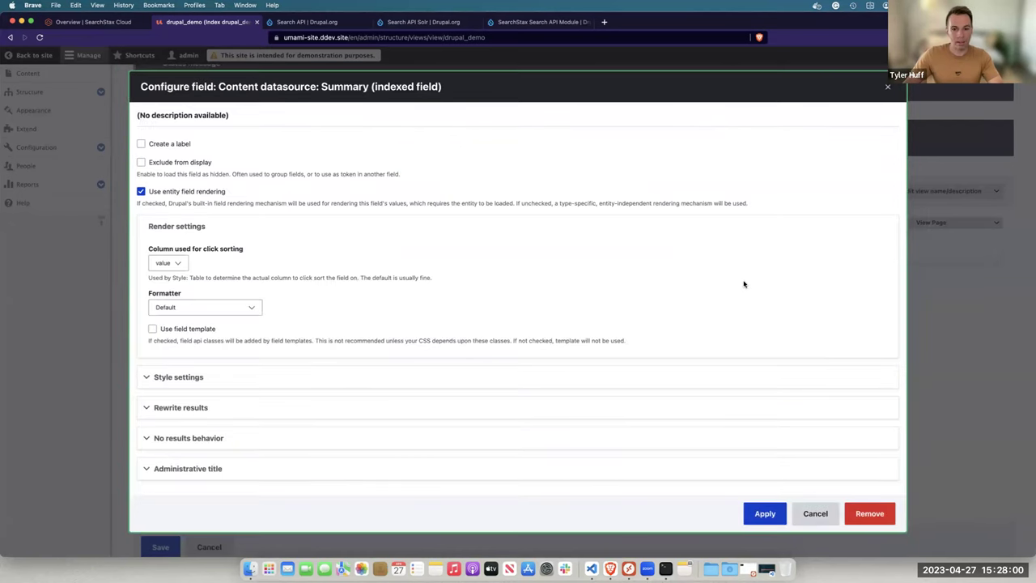
left_click(764, 513)
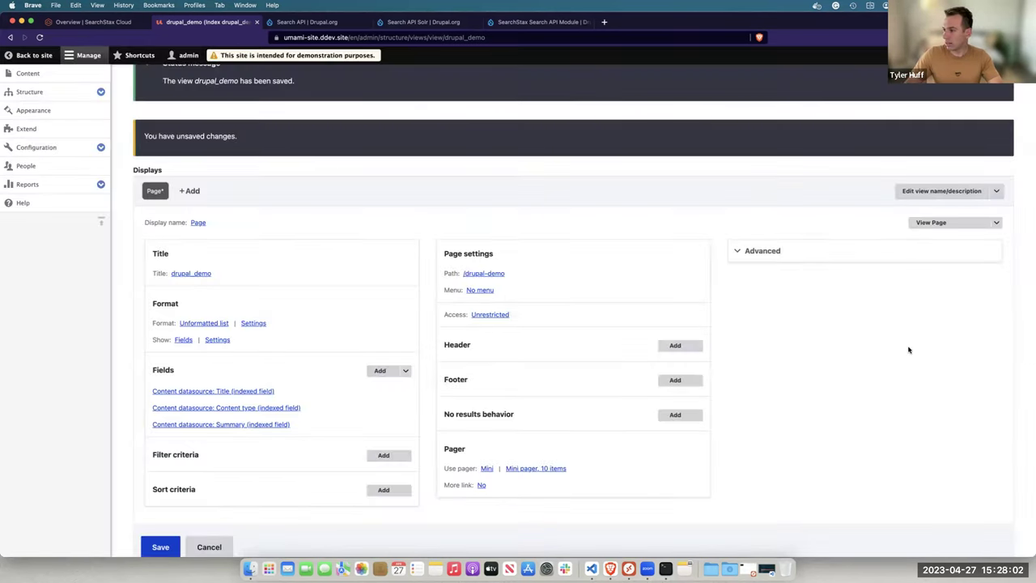
left_click(380, 370)
type("url")
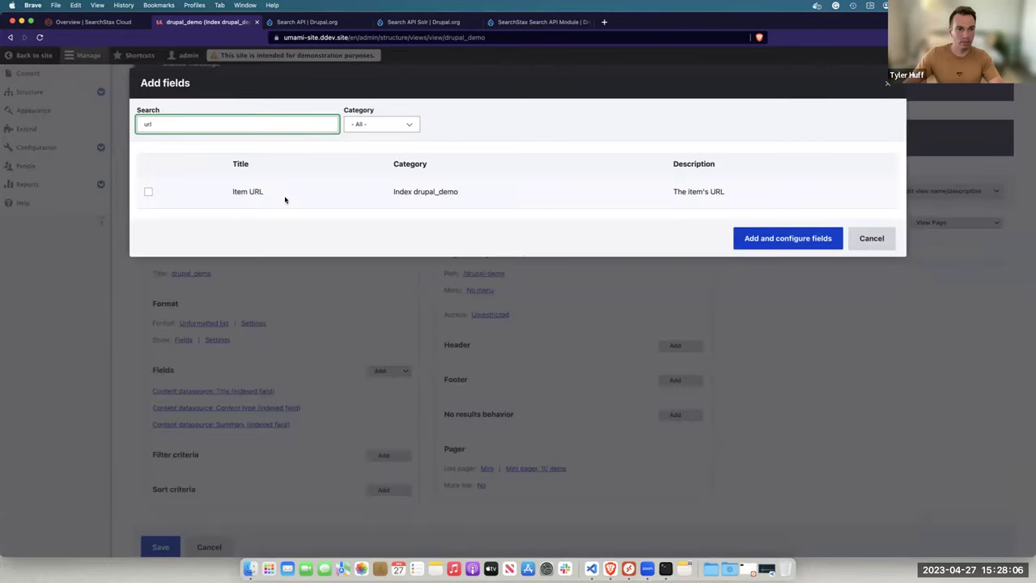
left_click(233, 191)
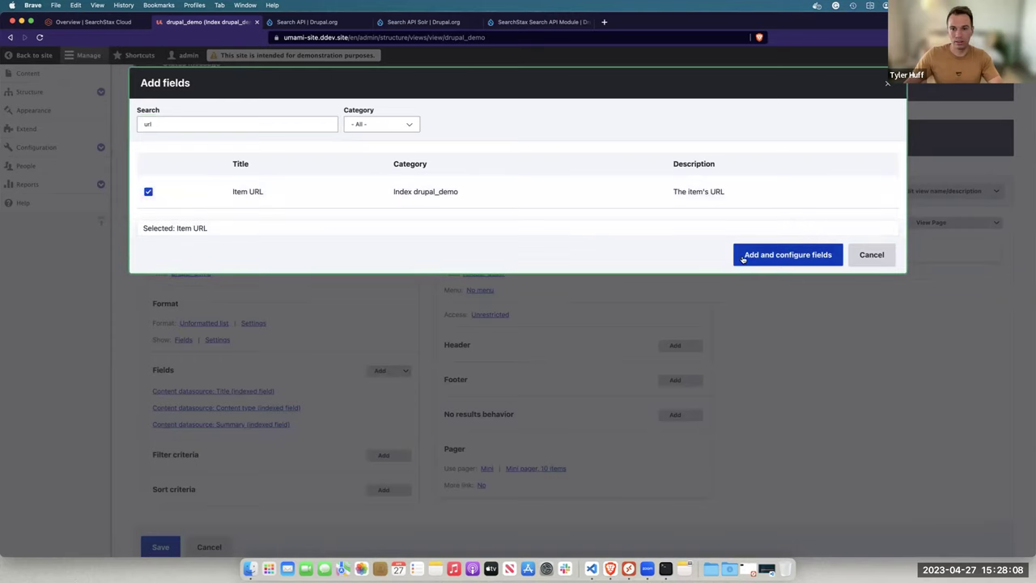
left_click(743, 256)
left_click(761, 469)
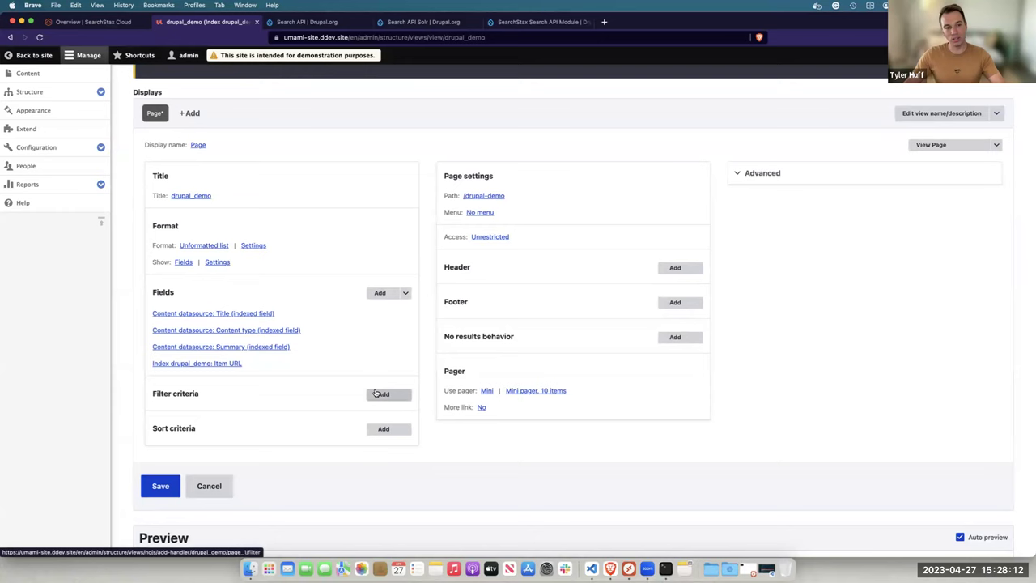
Add an exposed Fulltext search filter set to 'Contains any of these words', then save drupal_demo
left_click(379, 394)
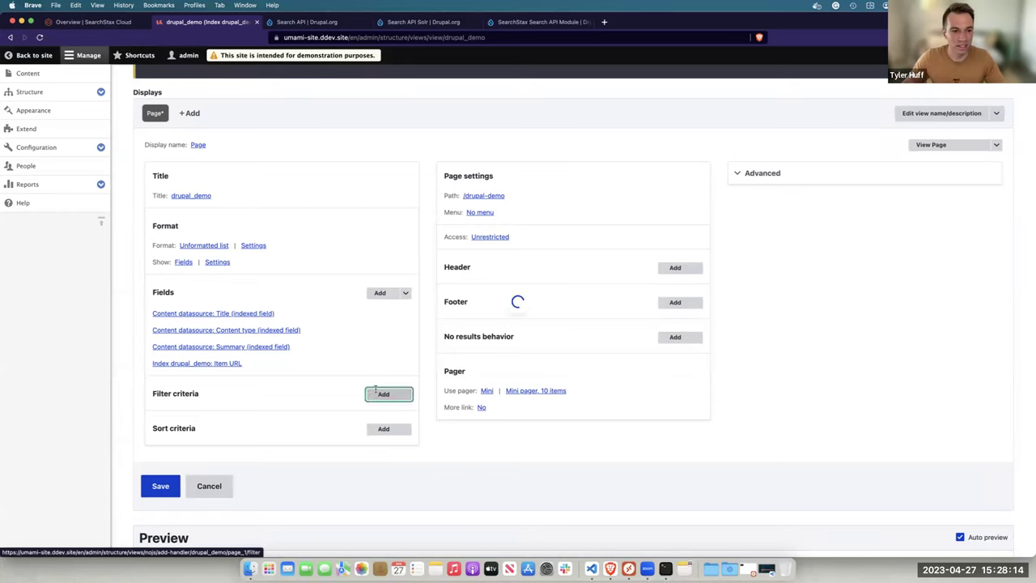
type("fulltext")
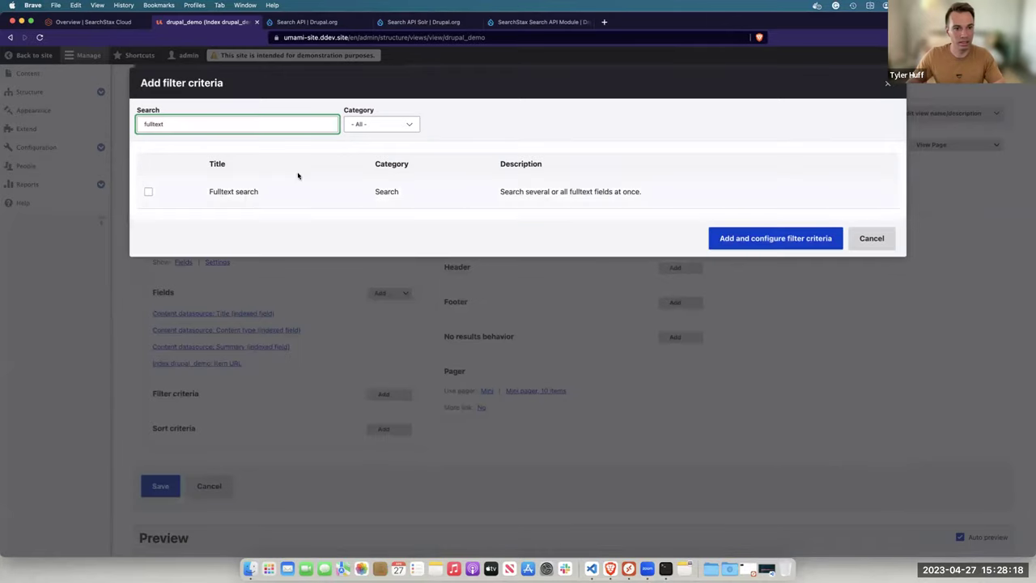
left_click(241, 193)
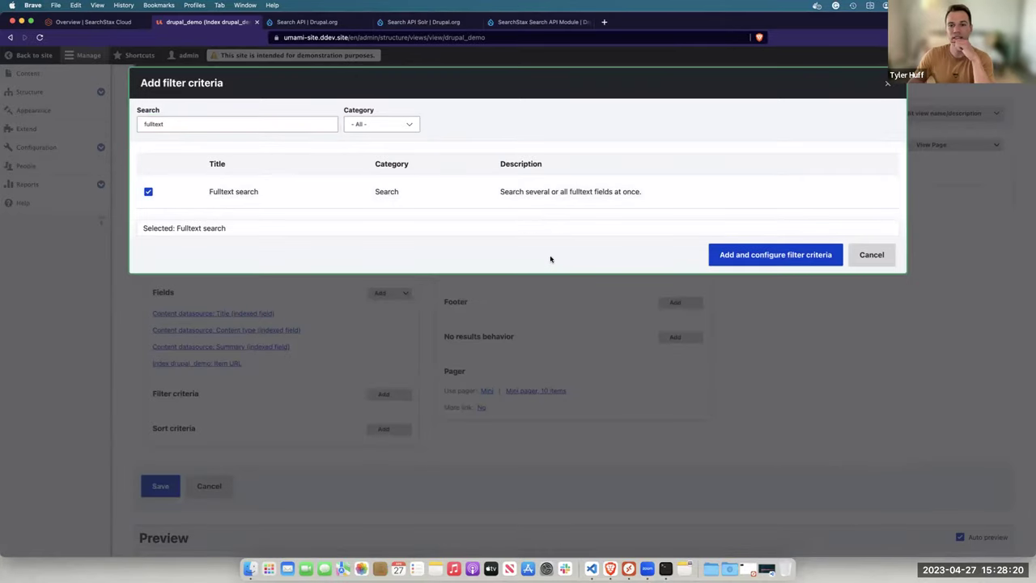
left_click(730, 253)
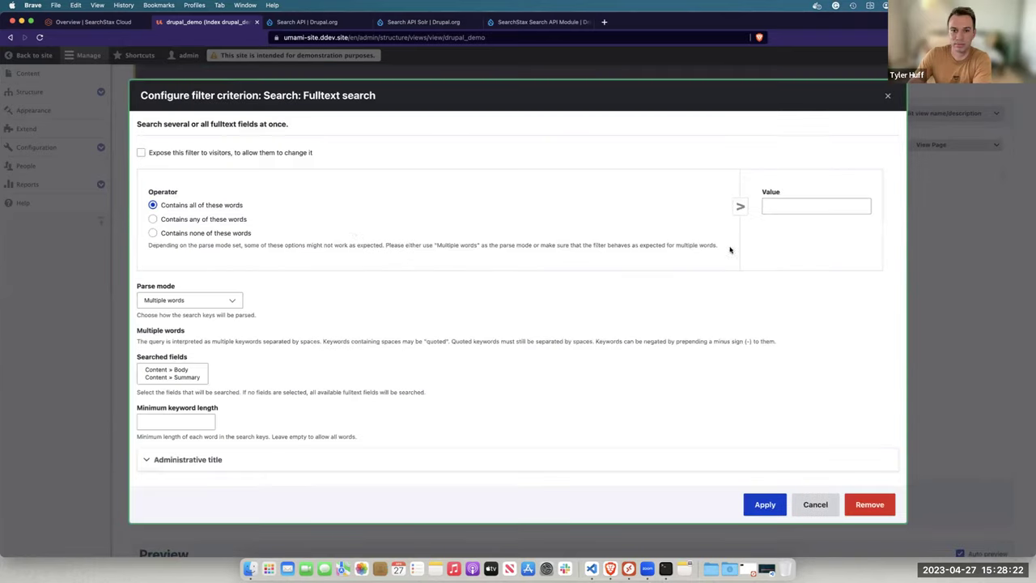
left_click(199, 222)
left_click(235, 152)
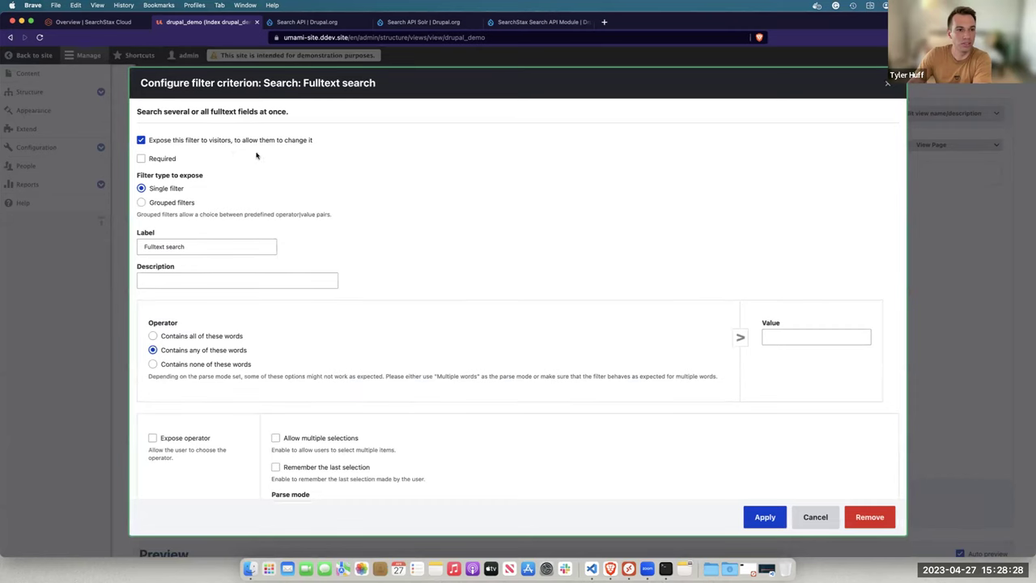
scroll(428, 266, "down", 2)
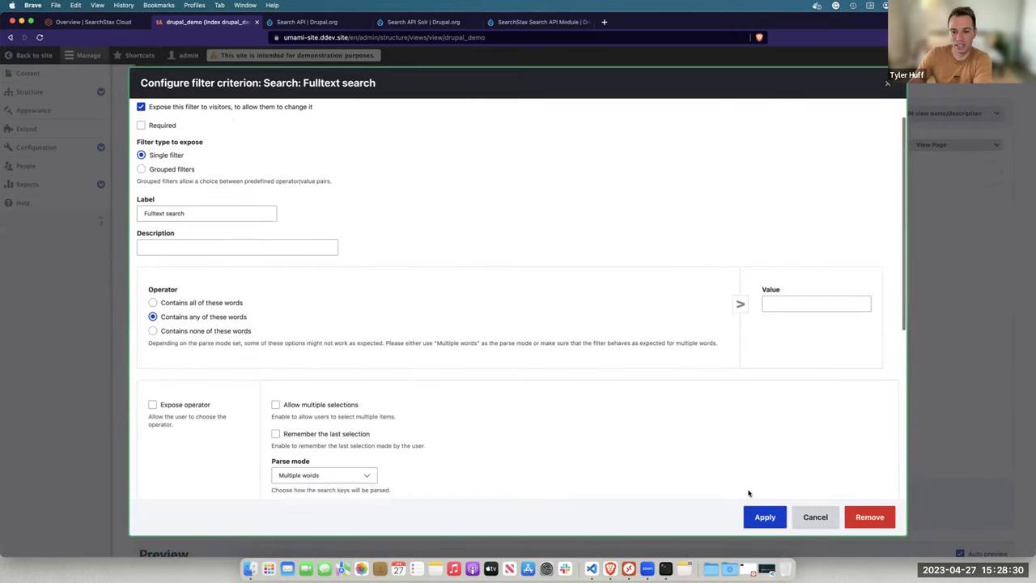
left_click(763, 515)
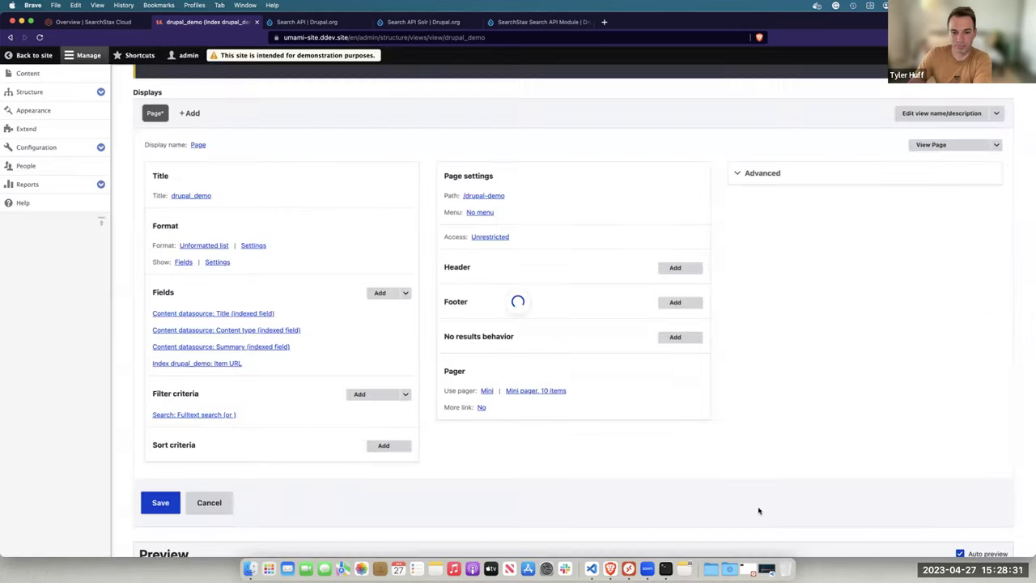
left_click(160, 501)
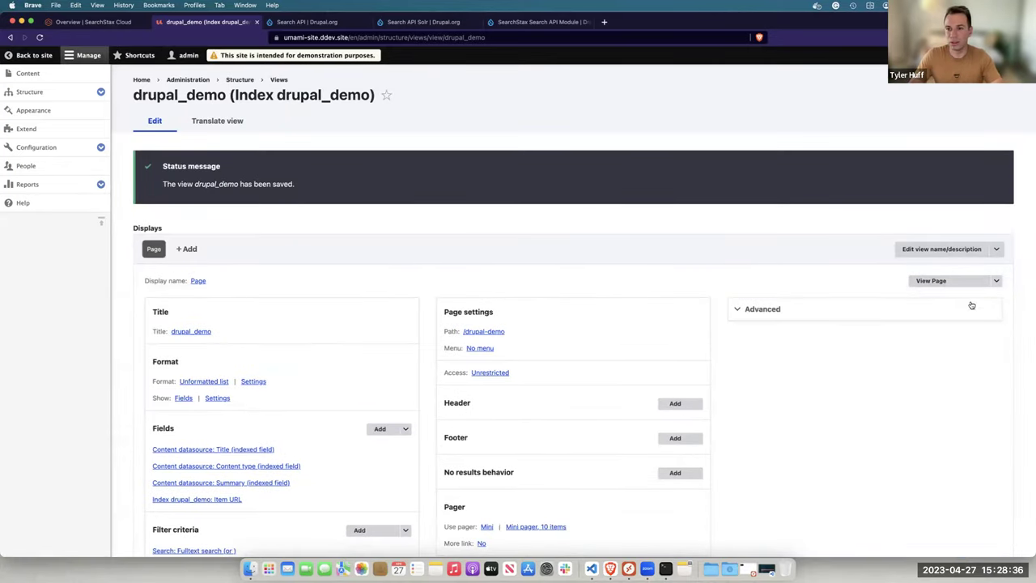
Open the /drupal-demo page in a new tab and scroll through the indexed results
left_click(931, 280)
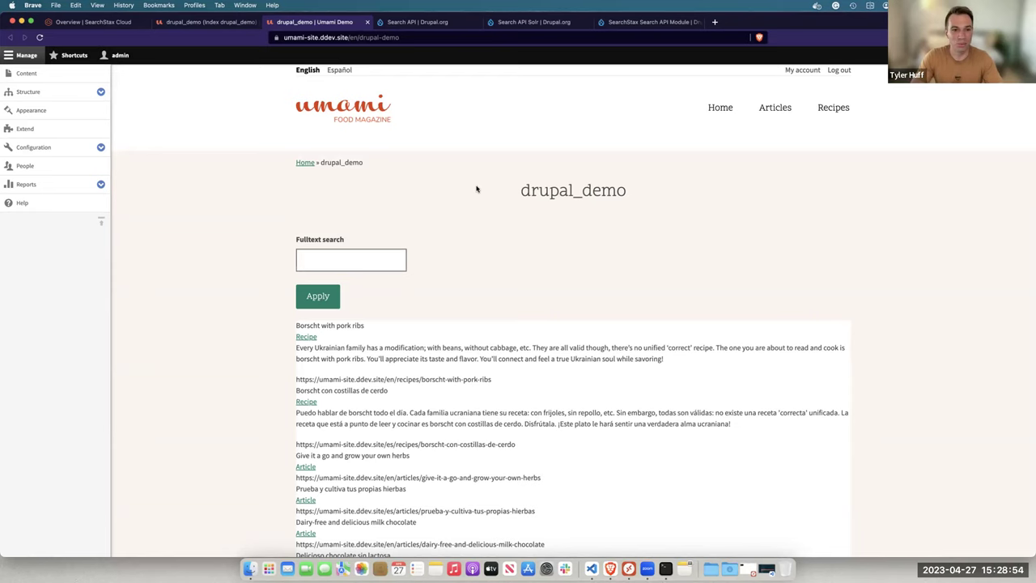
scroll(477, 190, "down", 5)
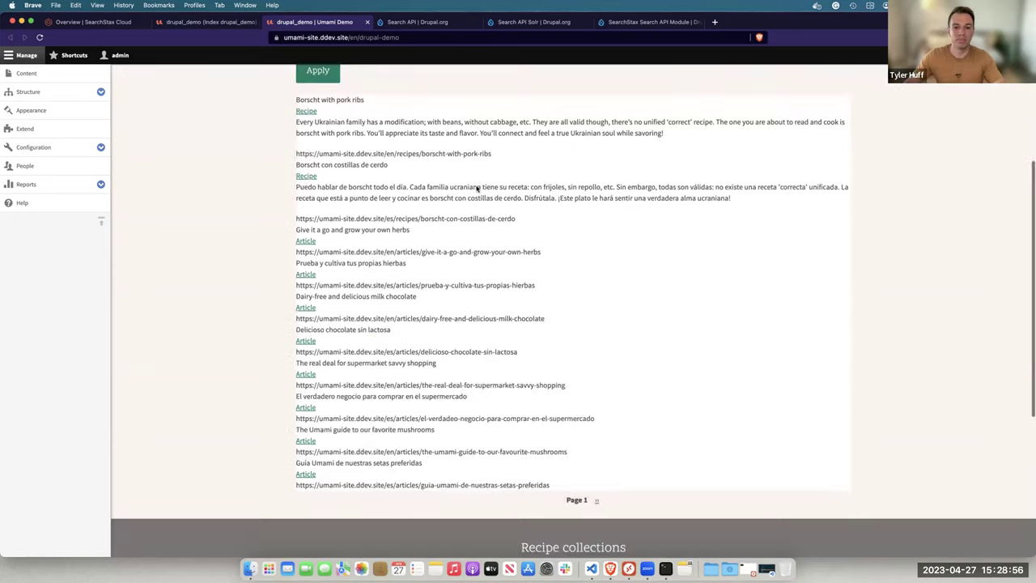